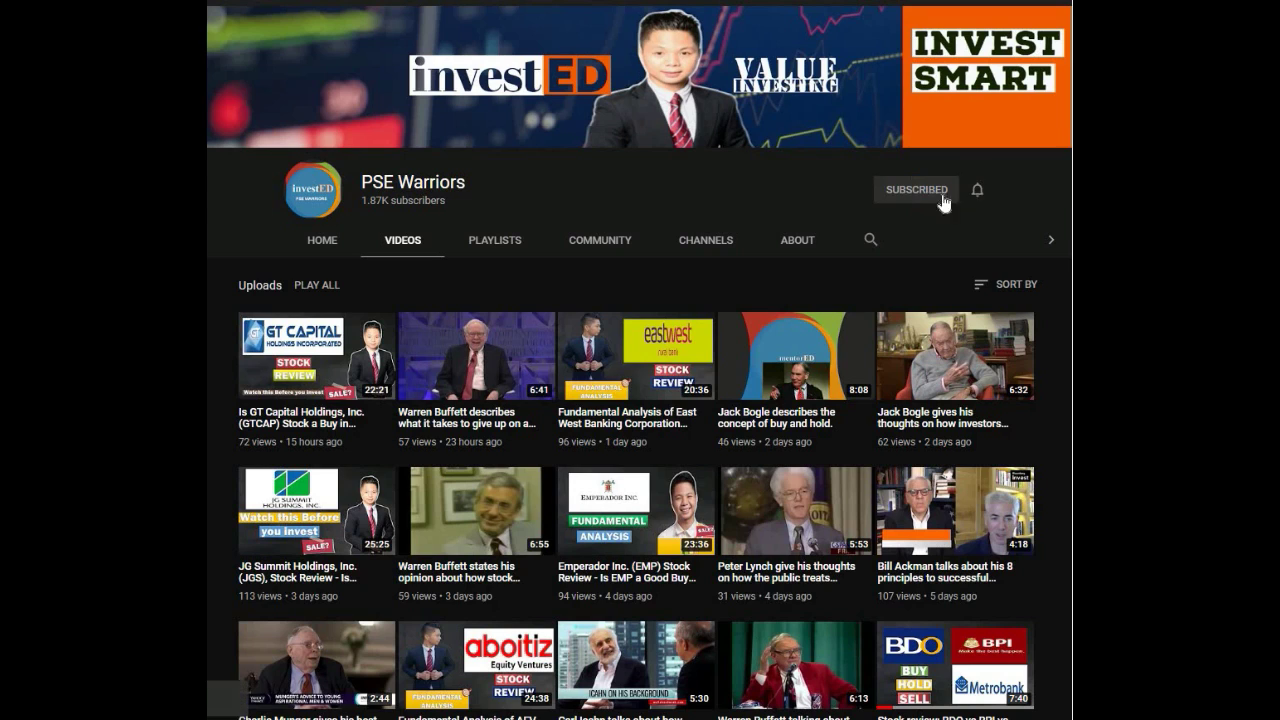
Set the PSE Warriors channel notification bell to All notifications
left_click(979, 200)
left_click(943, 220)
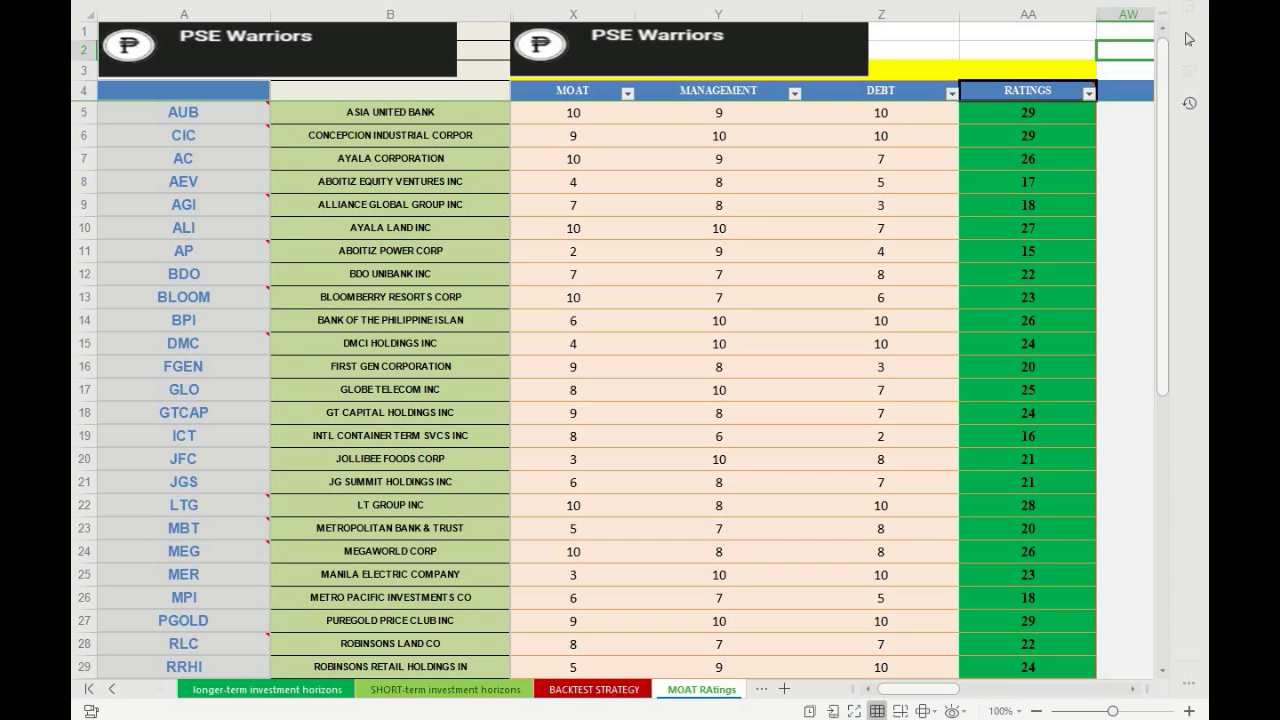
Scan the MOAT RAtings list, then select the 25,000.00 starting capital on BACKTEST STRATEGY
scroll(588, 386, "down", 2)
scroll(588, 386, "down", 1)
scroll(588, 386, "down", 2)
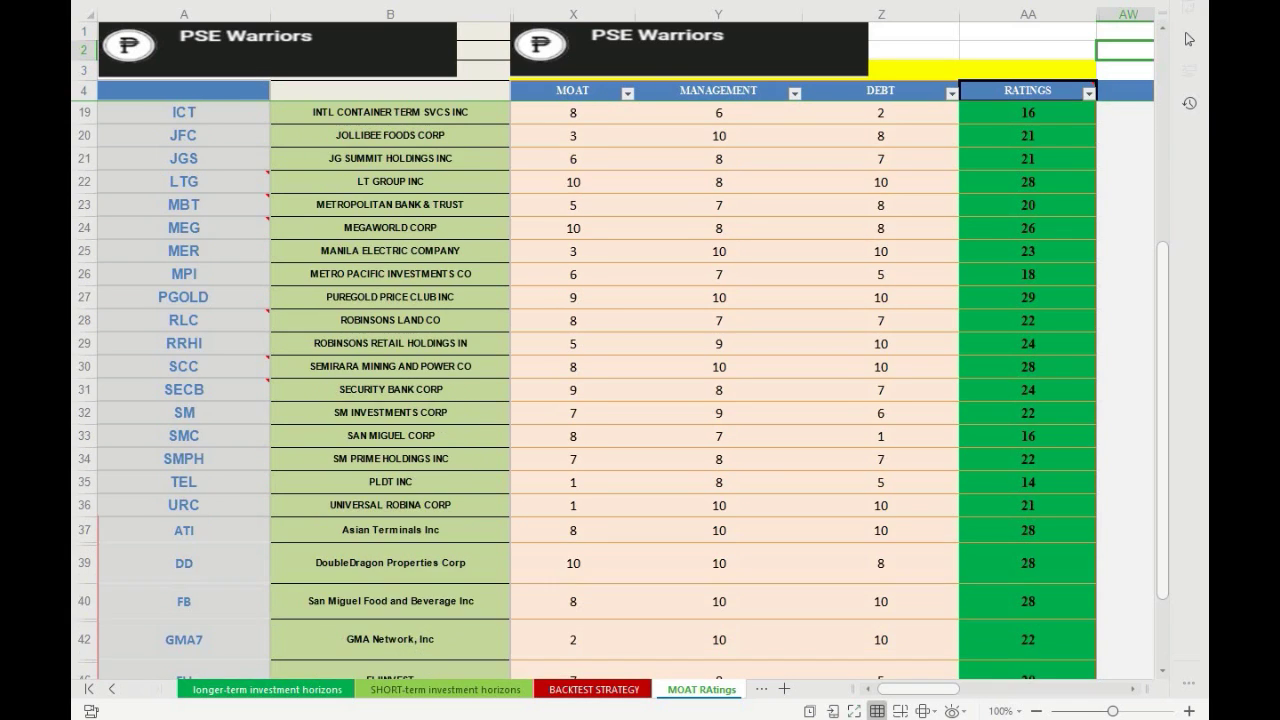
scroll(588, 386, "up", 2)
scroll(588, 386, "up", 1)
scroll(588, 386, "up", 2)
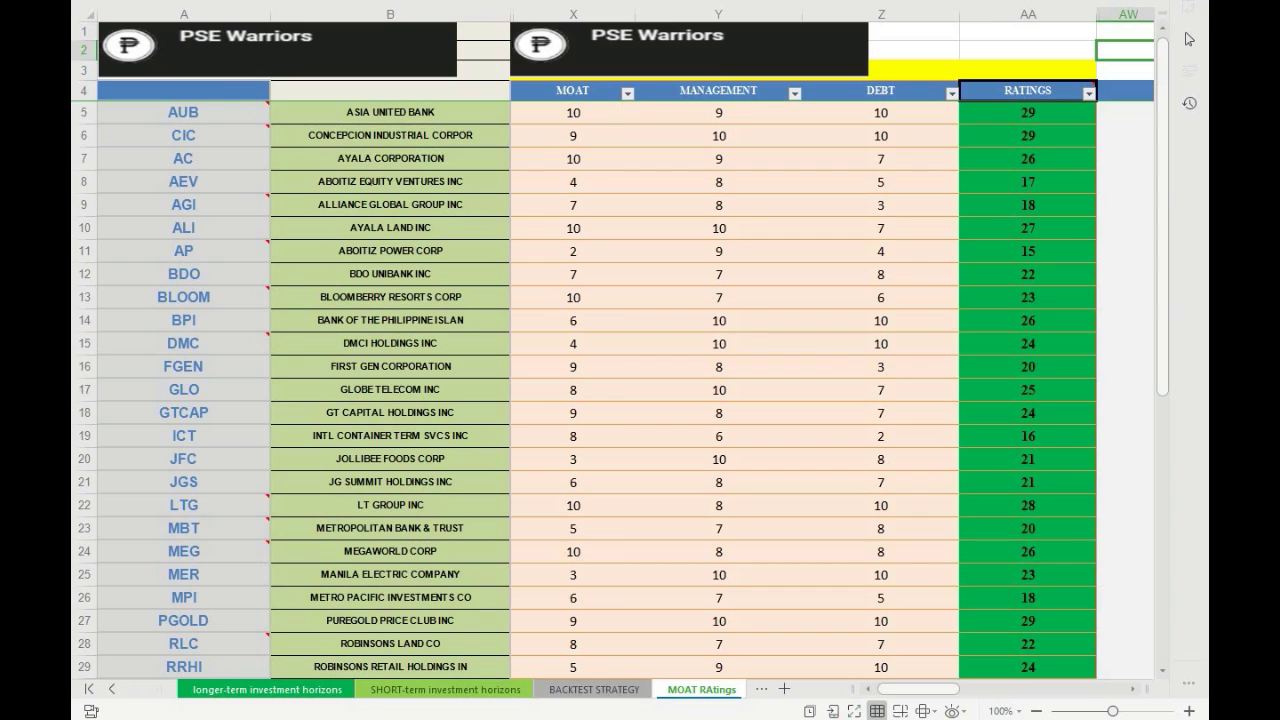
left_click(594, 689)
left_click(369, 77)
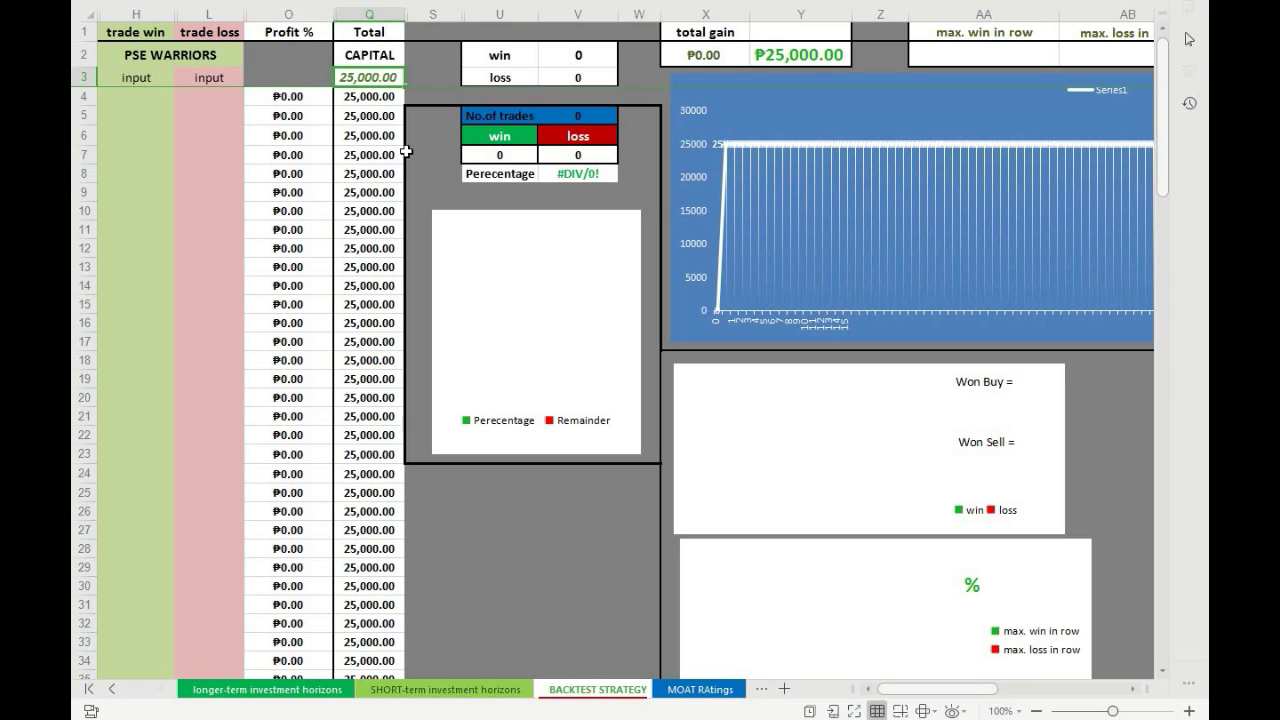
Confirm the 25,000.00 starting capital and locate the first trade win and loss entries
double_click(369, 78)
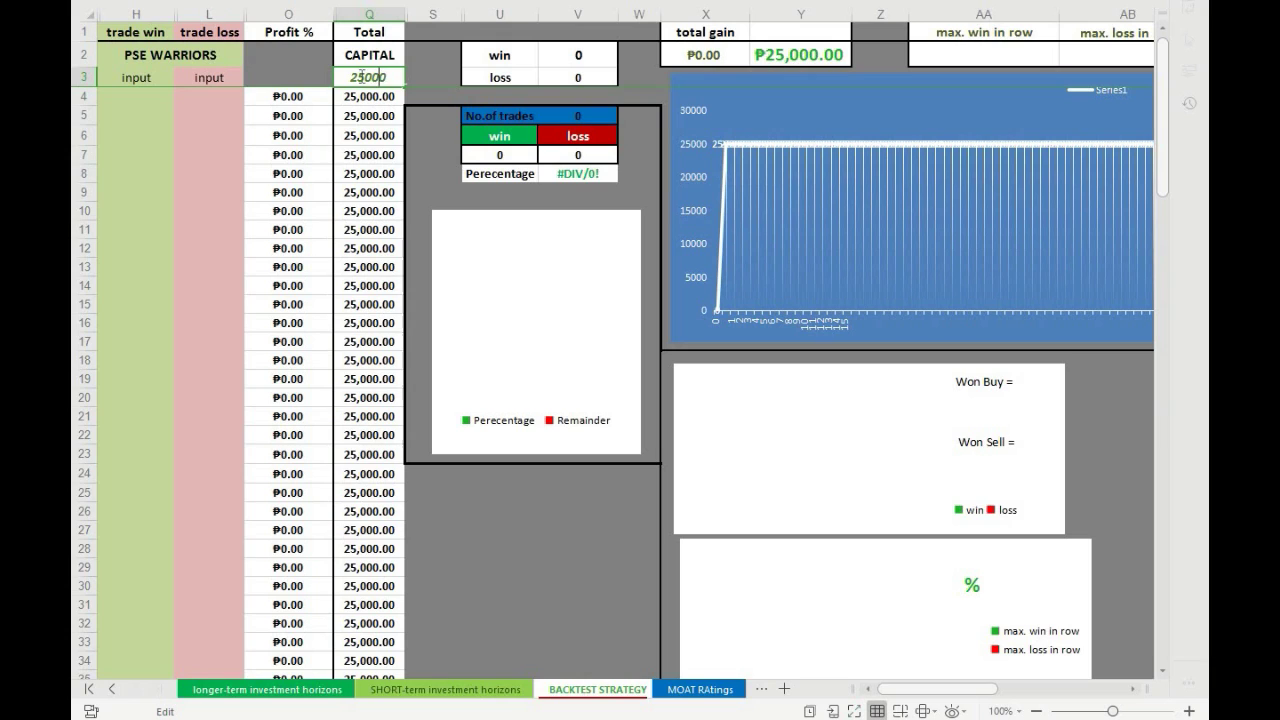
left_click(143, 130)
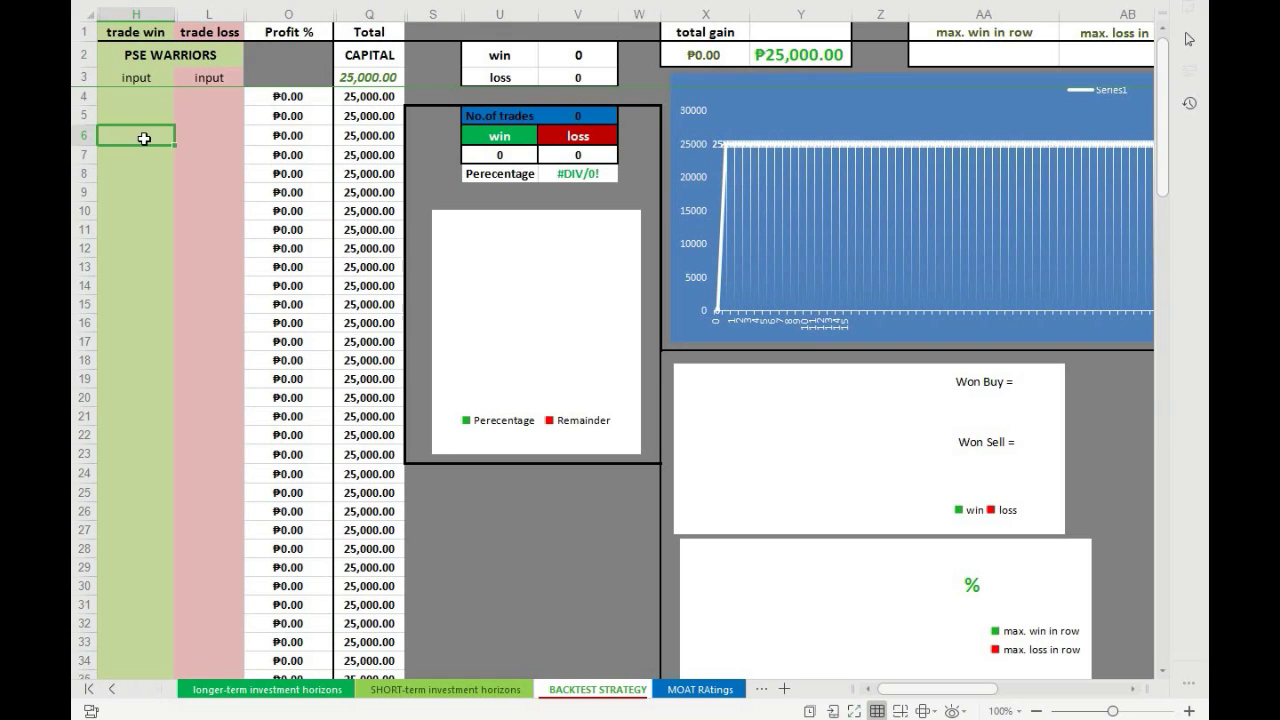
left_click(141, 82)
left_click(142, 114)
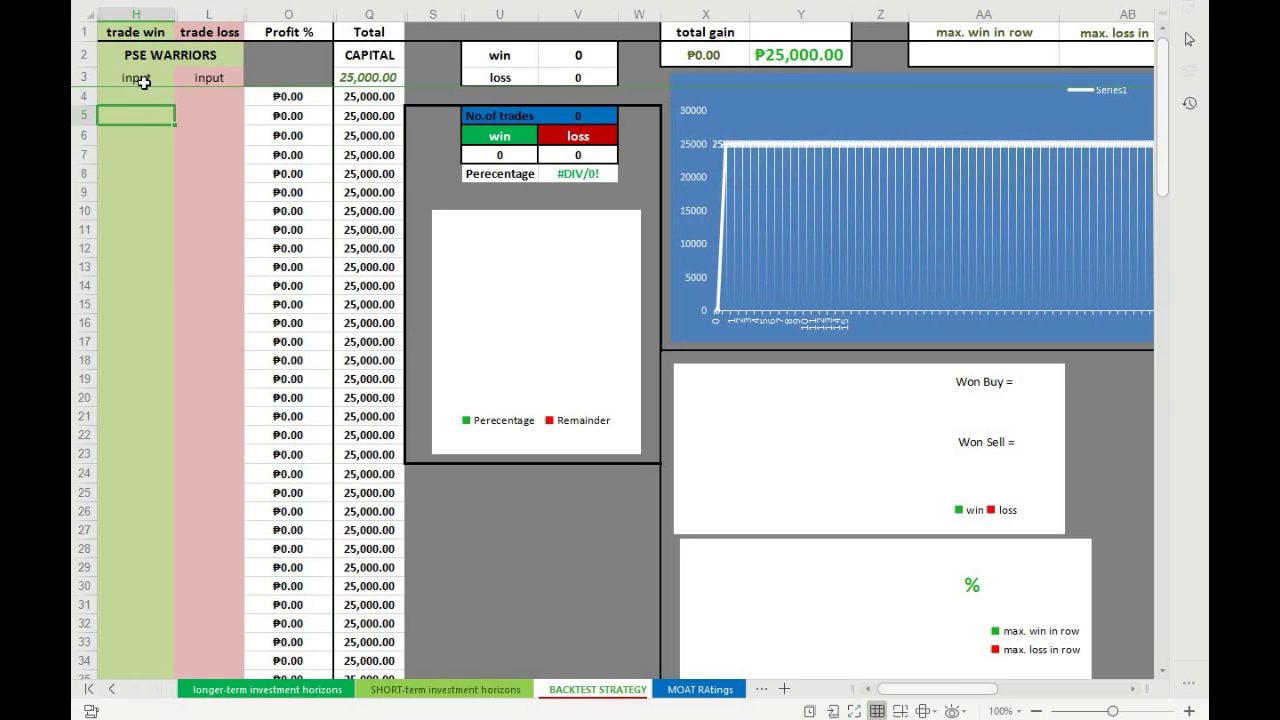
left_click(197, 100)
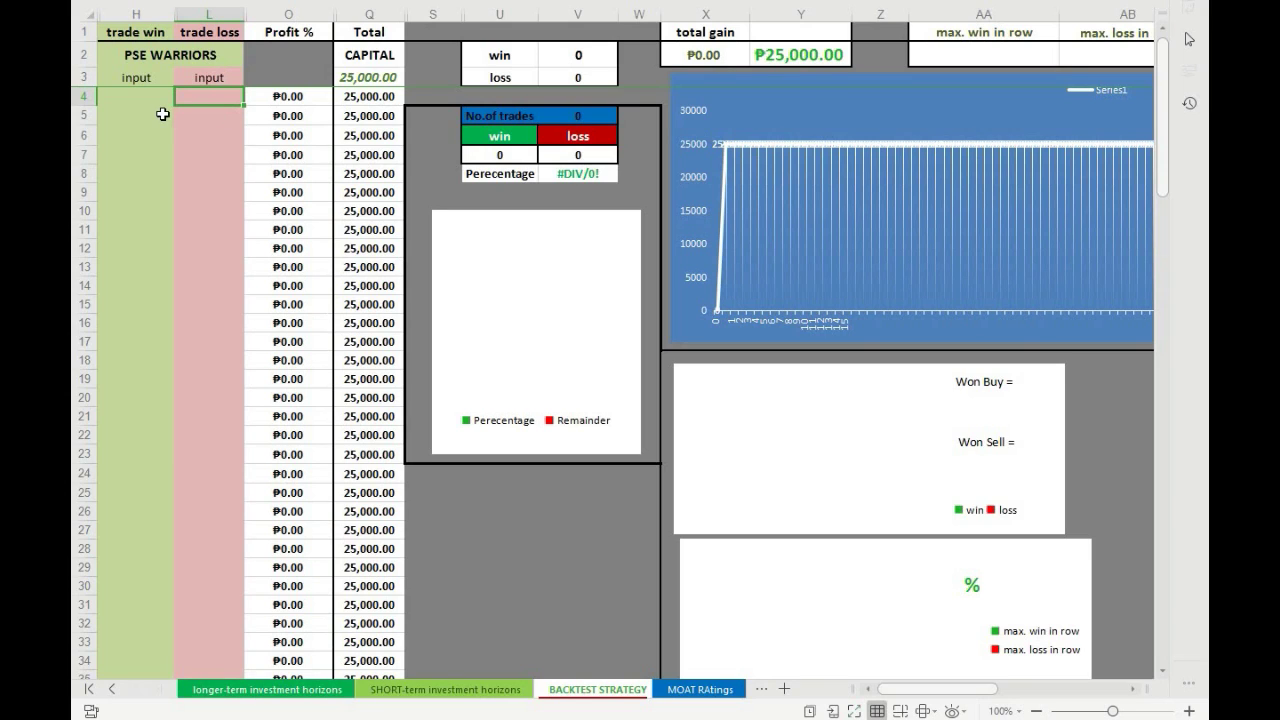
Log a 1% loss in L4 and a 3% win in H5, reaching 25,492.50
double_click(209, 97)
type("250")
key("Return")
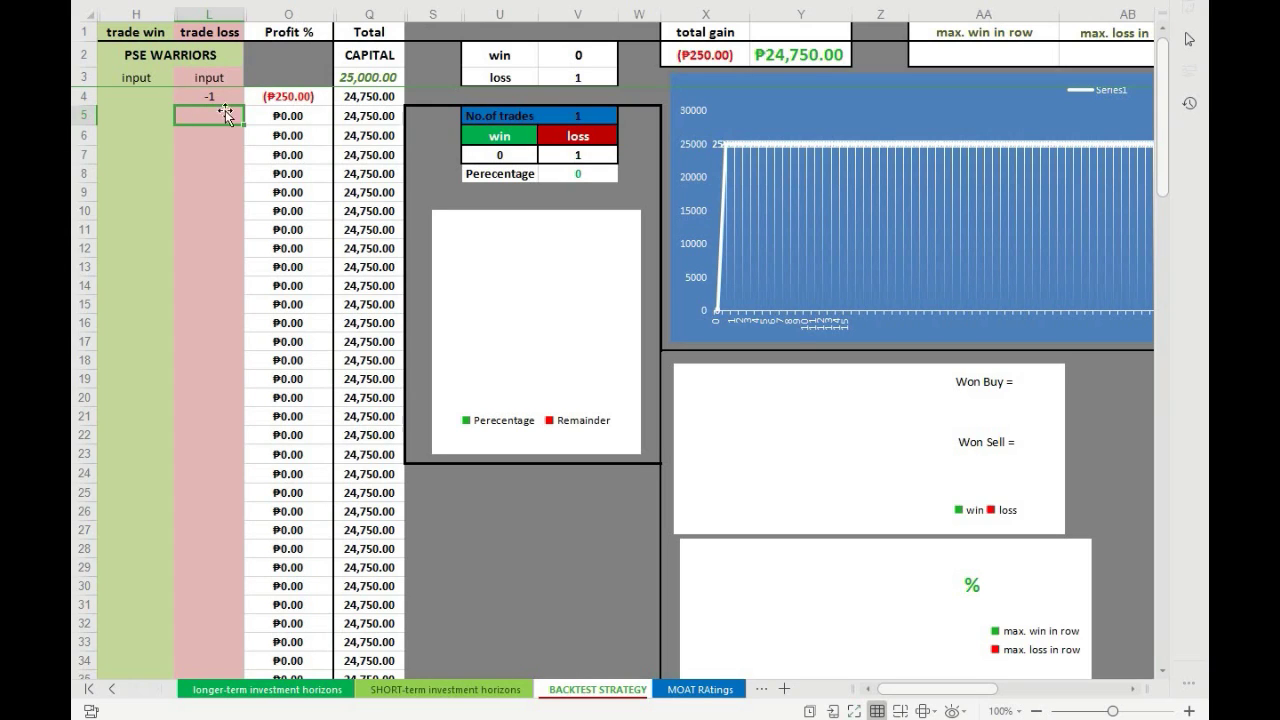
left_click(145, 116)
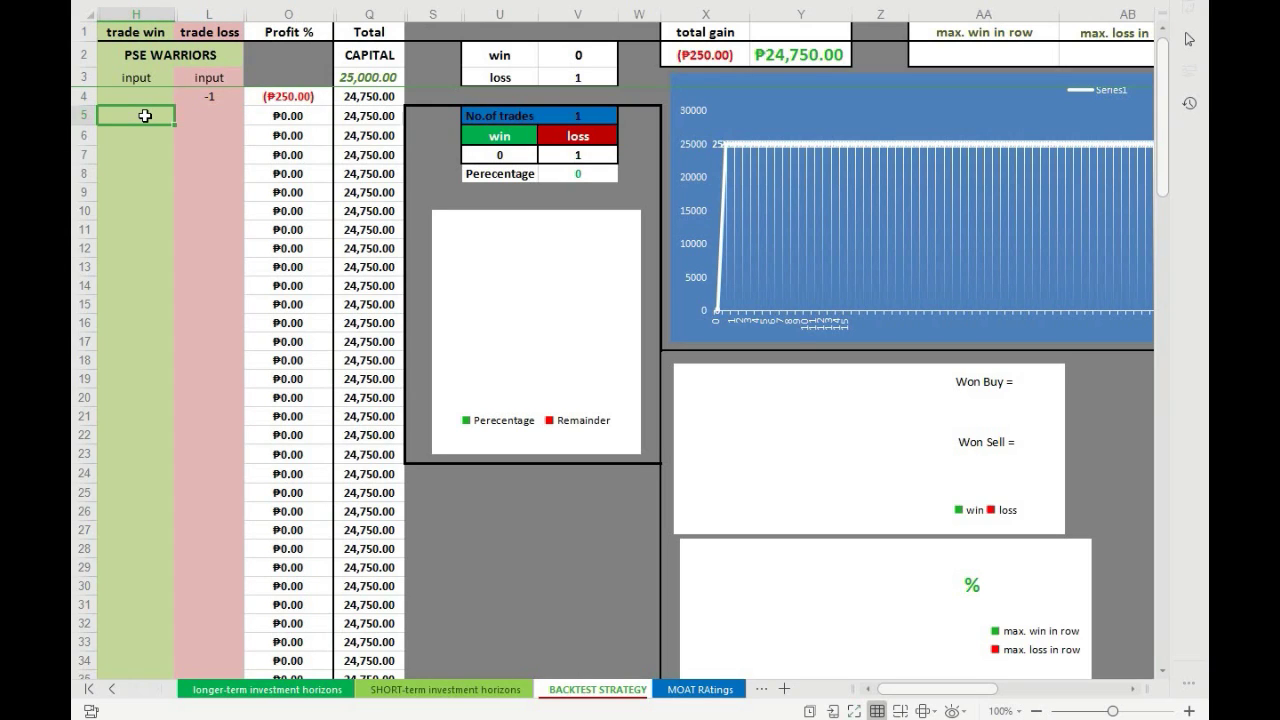
type("3")
key("Return")
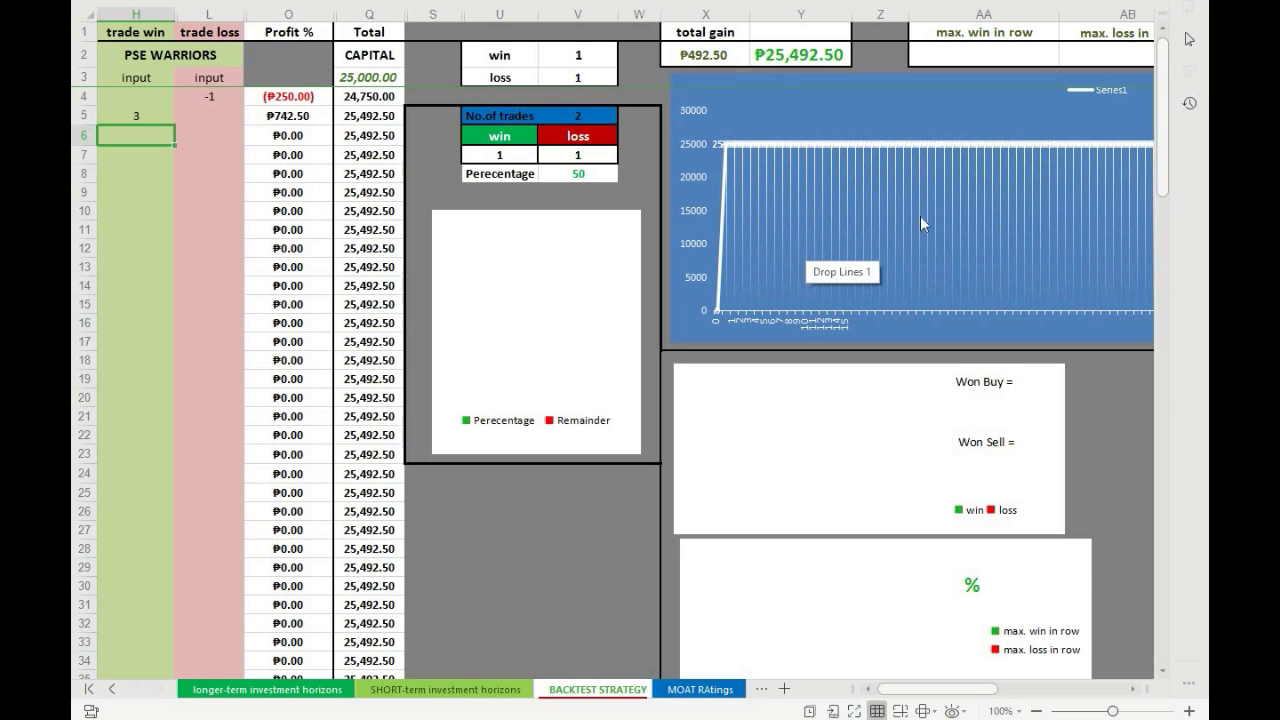
key("ctrl+Page_Up")
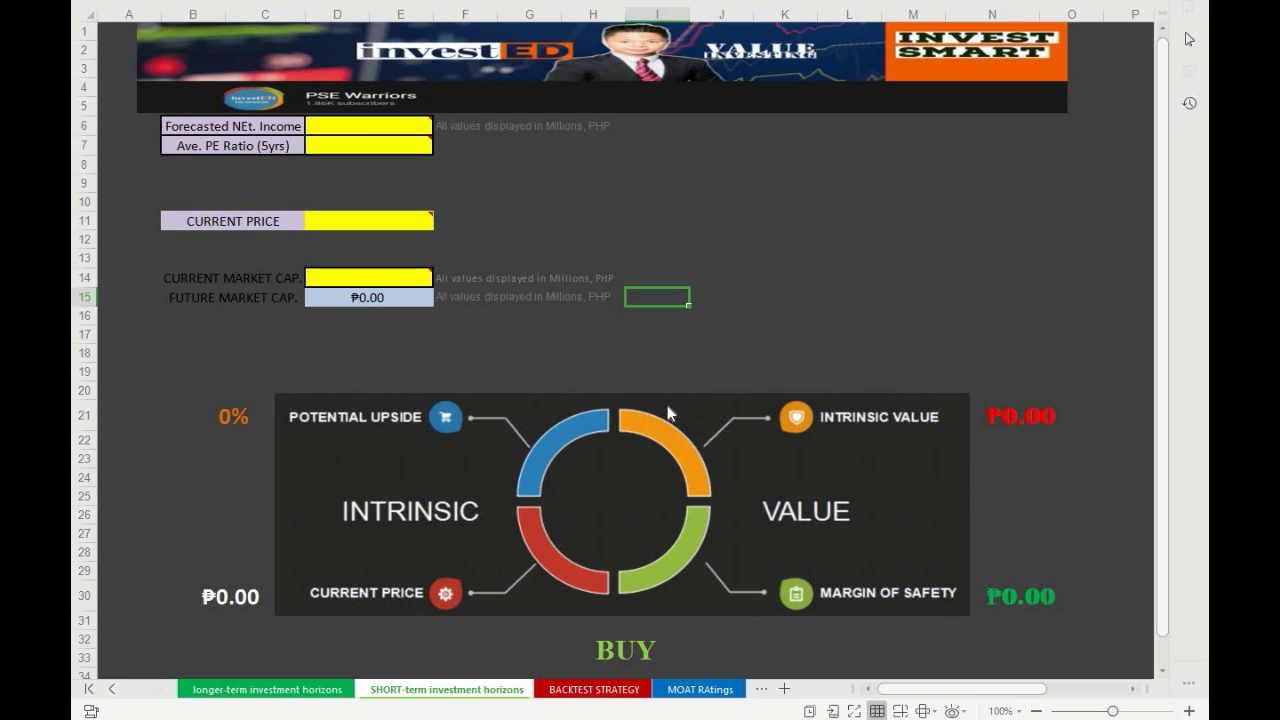
Read the D6 forecasted net income and D7 average PE ratio notes, then view Reuters' Ayala Land financials
left_click(355, 138)
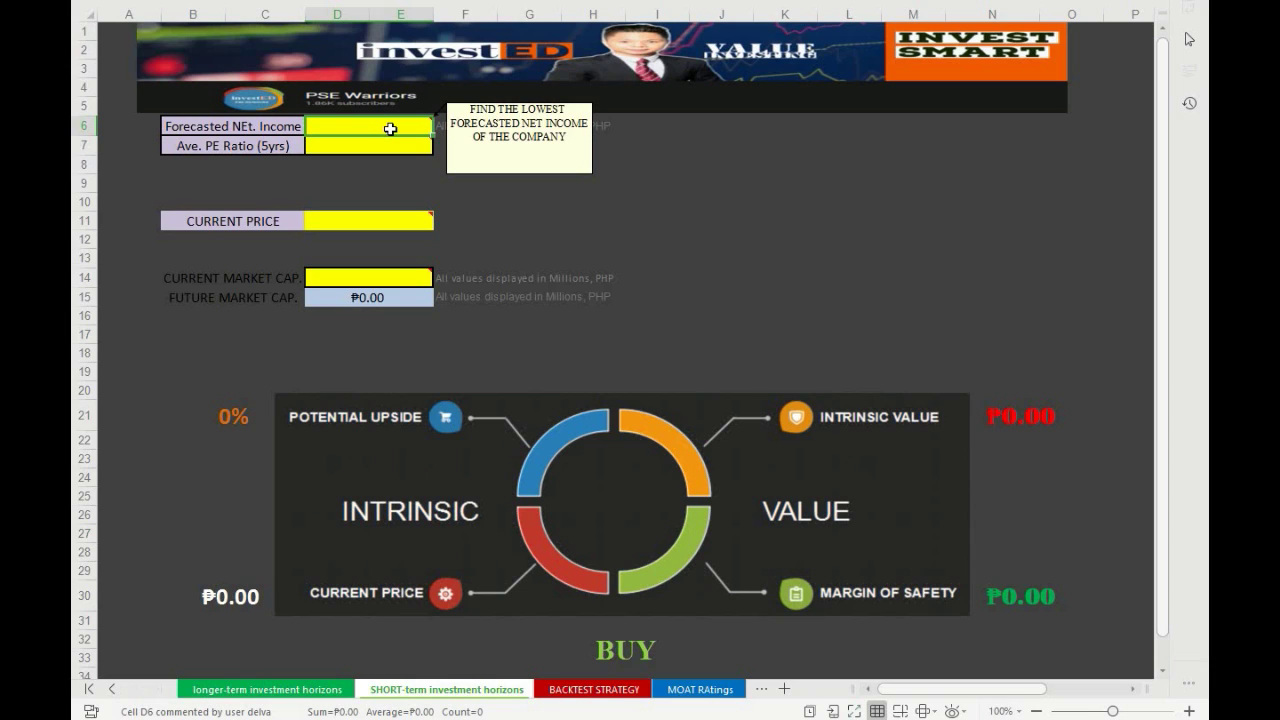
left_click(402, 137)
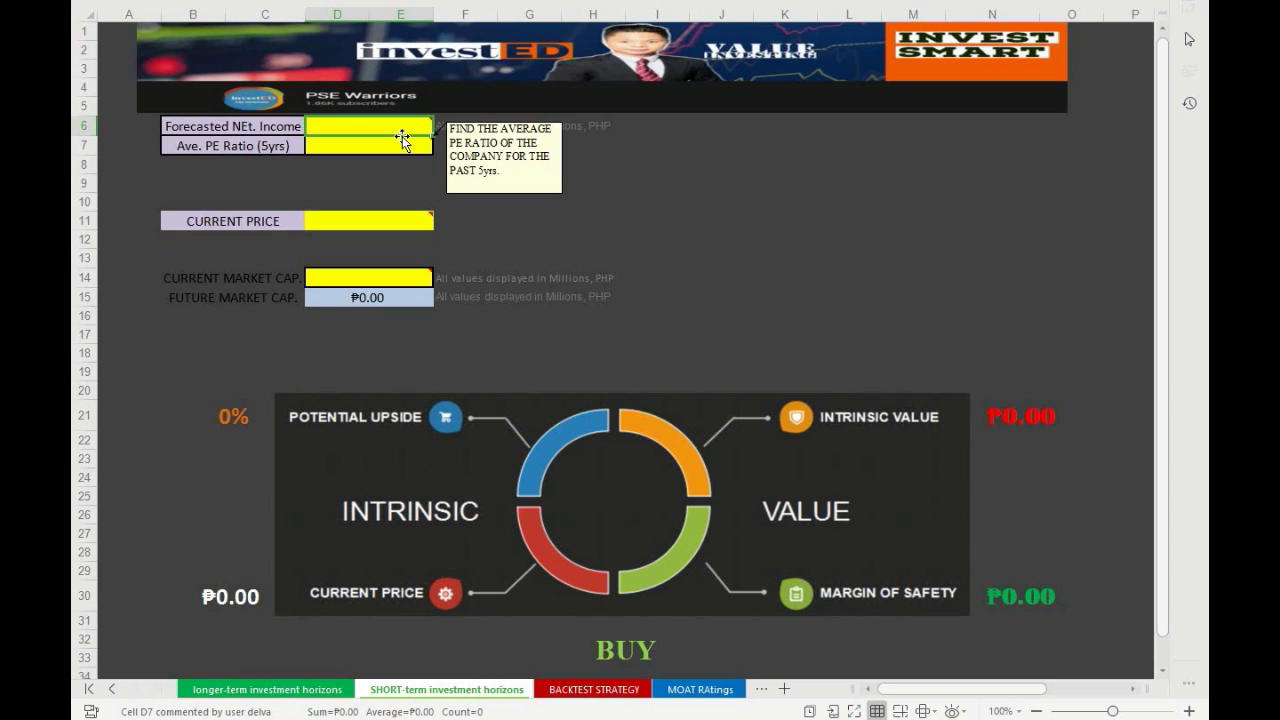
key("alt+Tab")
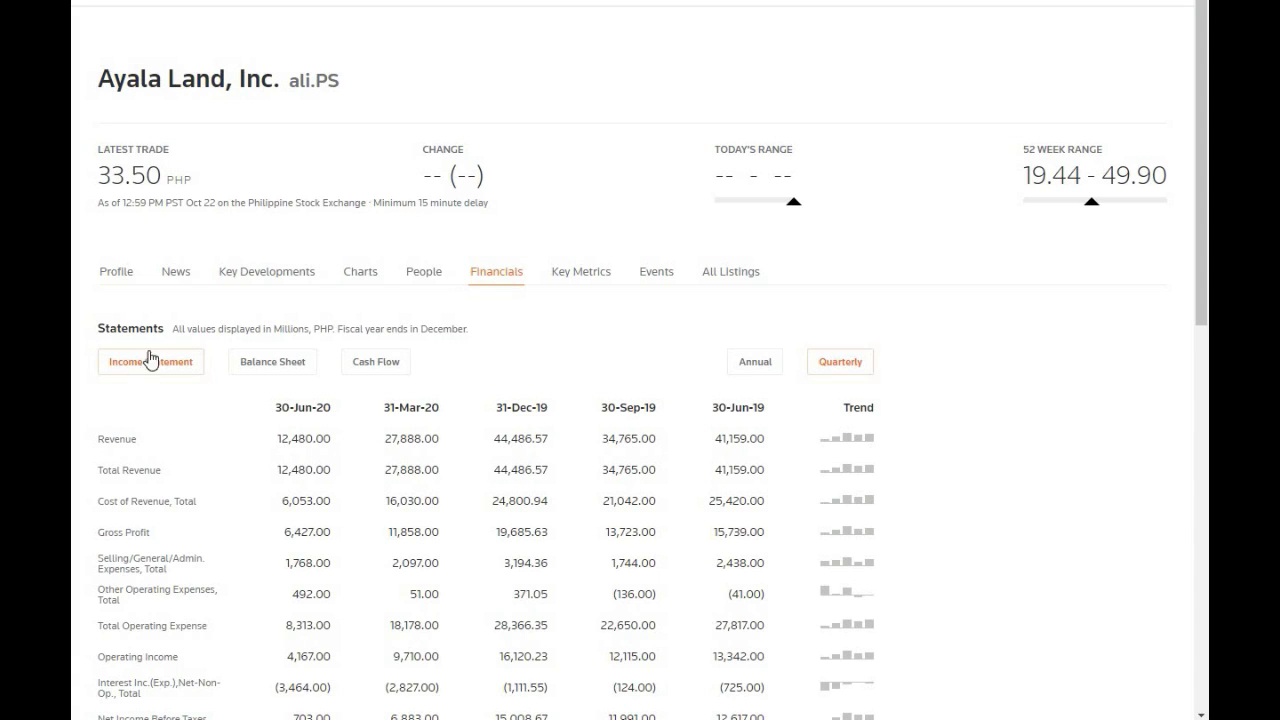
Highlight Ayala Land's last four quarterly Net Income figures (196.00 to 8,053.00), then return to Excel
left_click(752, 368)
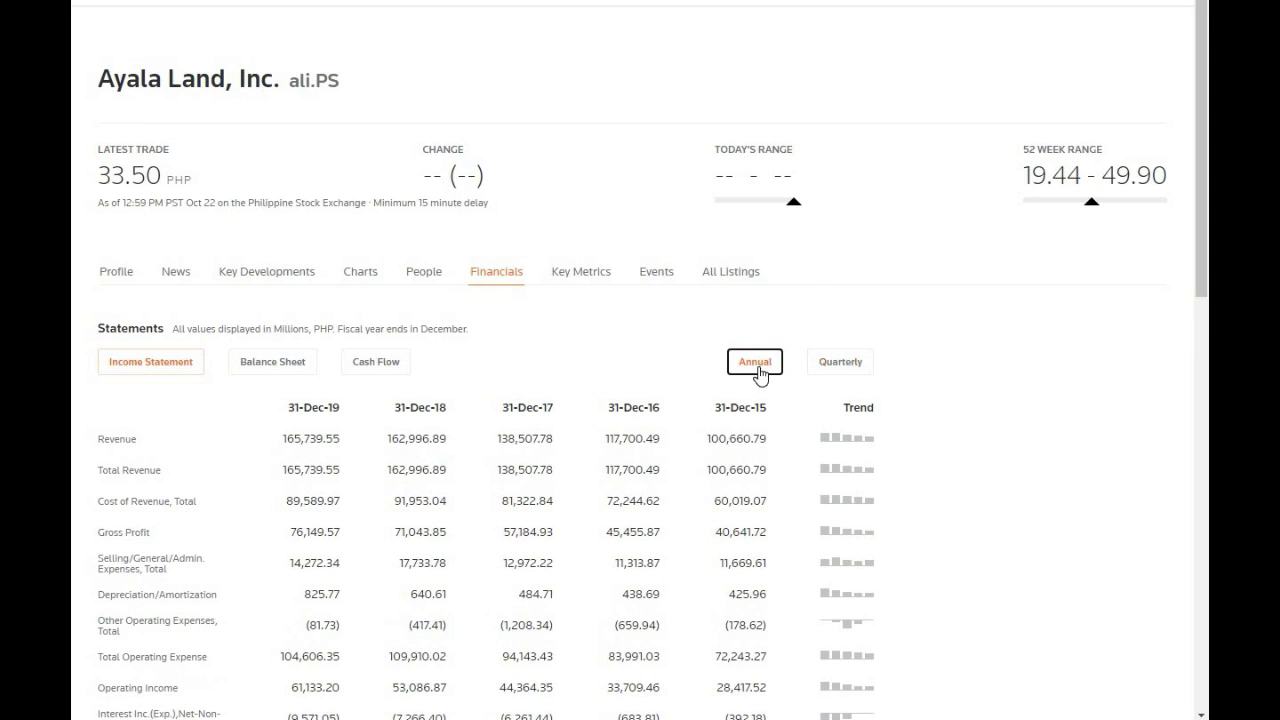
left_click(822, 367)
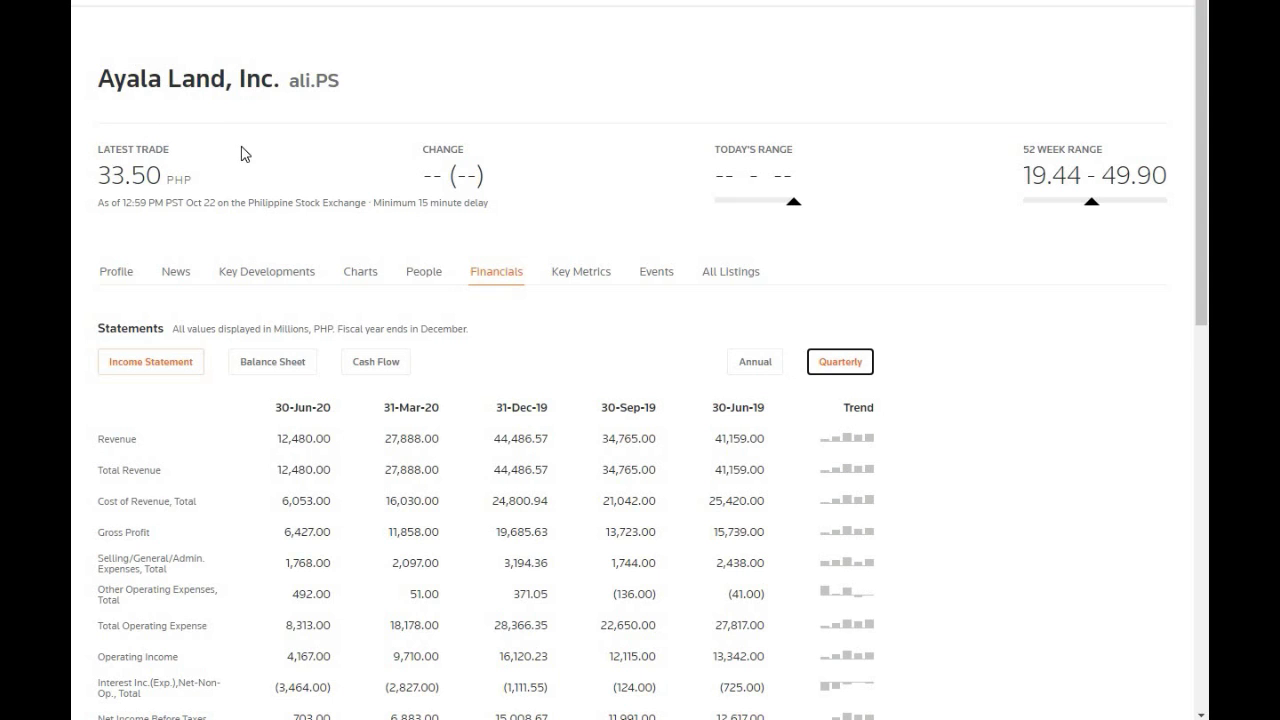
scroll(241, 154, "down", 1)
scroll(245, 158, "down", 1)
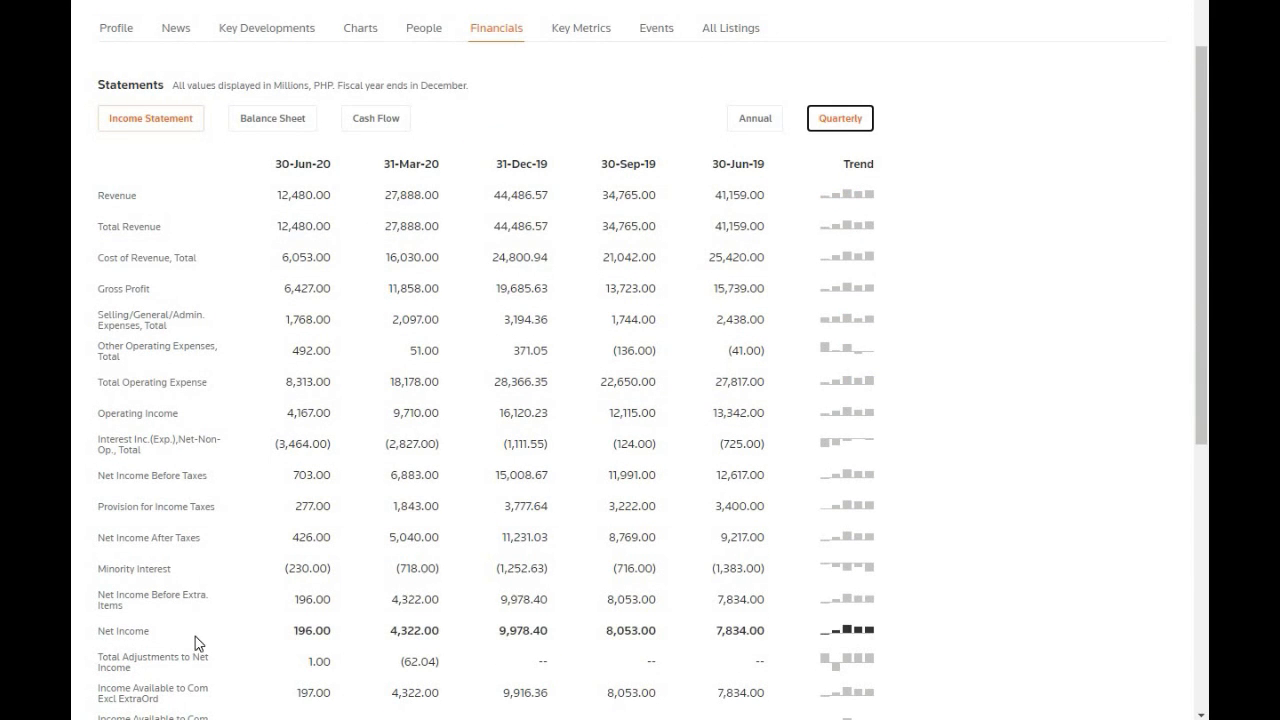
left_click(296, 636)
left_click_drag(296, 636, 668, 641)
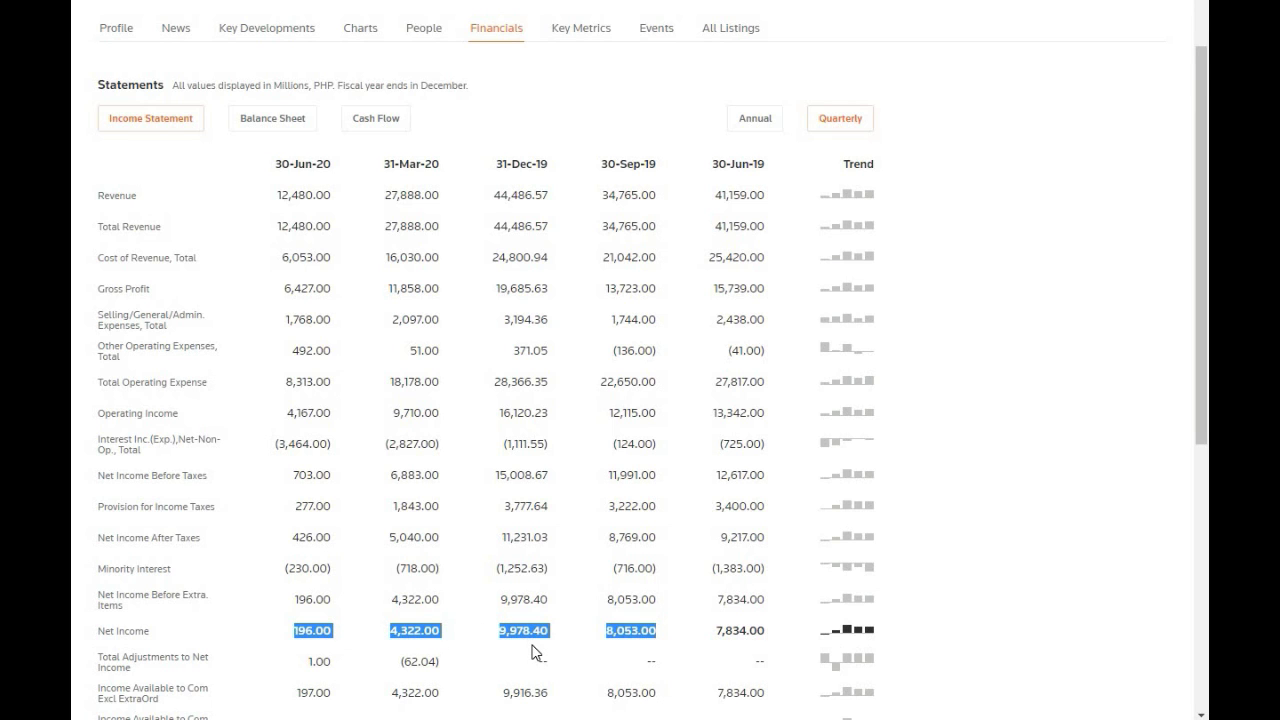
key("alt+Tab")
mouse_move(401, 128)
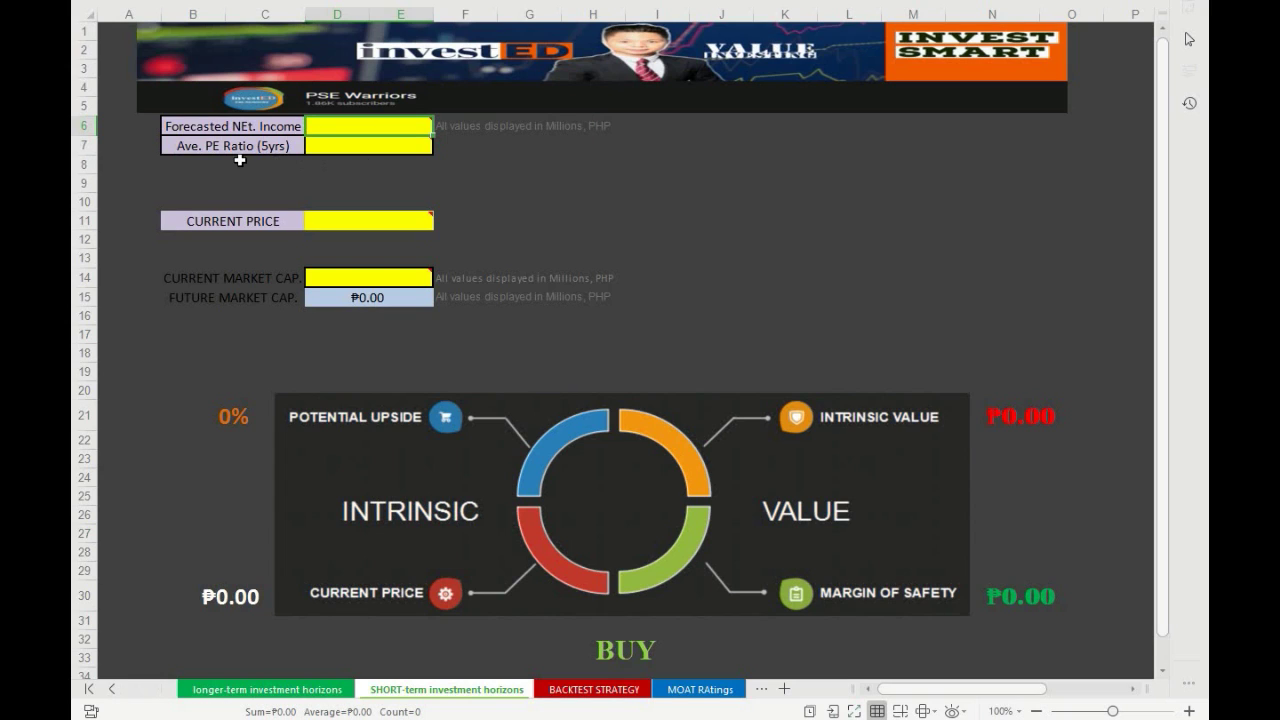
Select the average PE ratio input cell D7
left_click(341, 149)
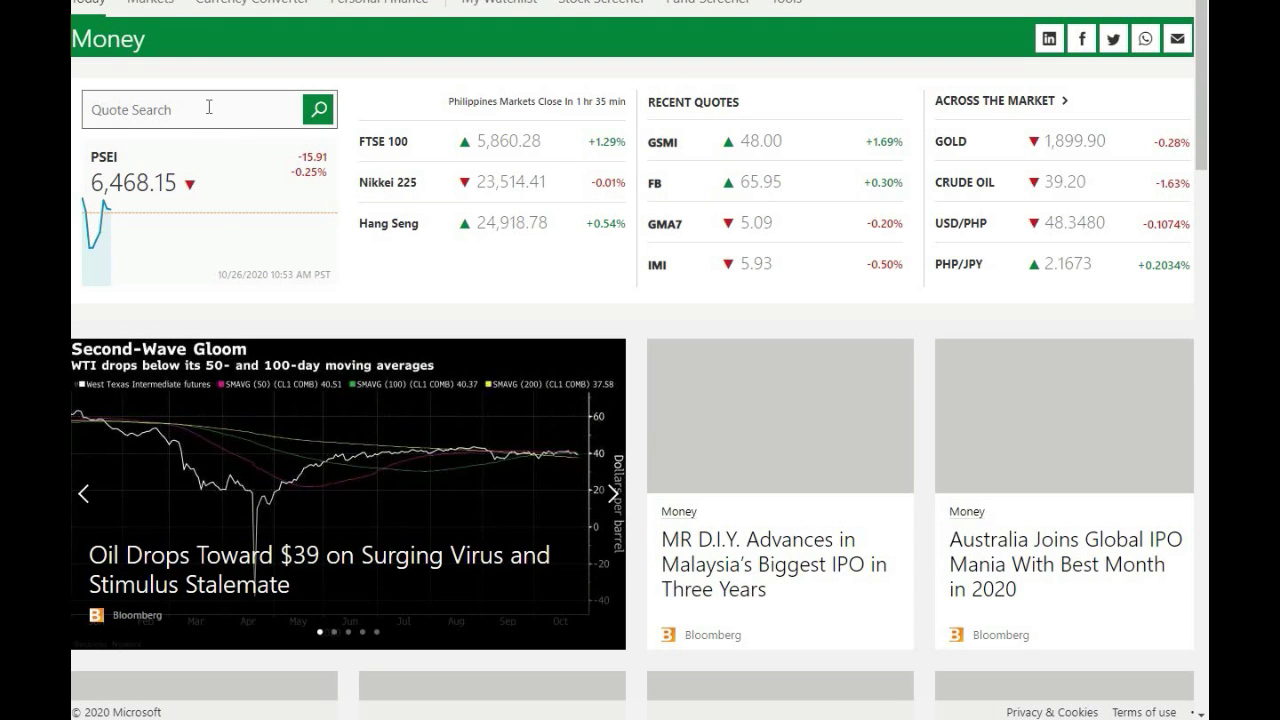
Pull up Ayala Land (ALI) price ratios on MSN Money and a calculator to average 28.60 and 20.25
left_click(209, 106)
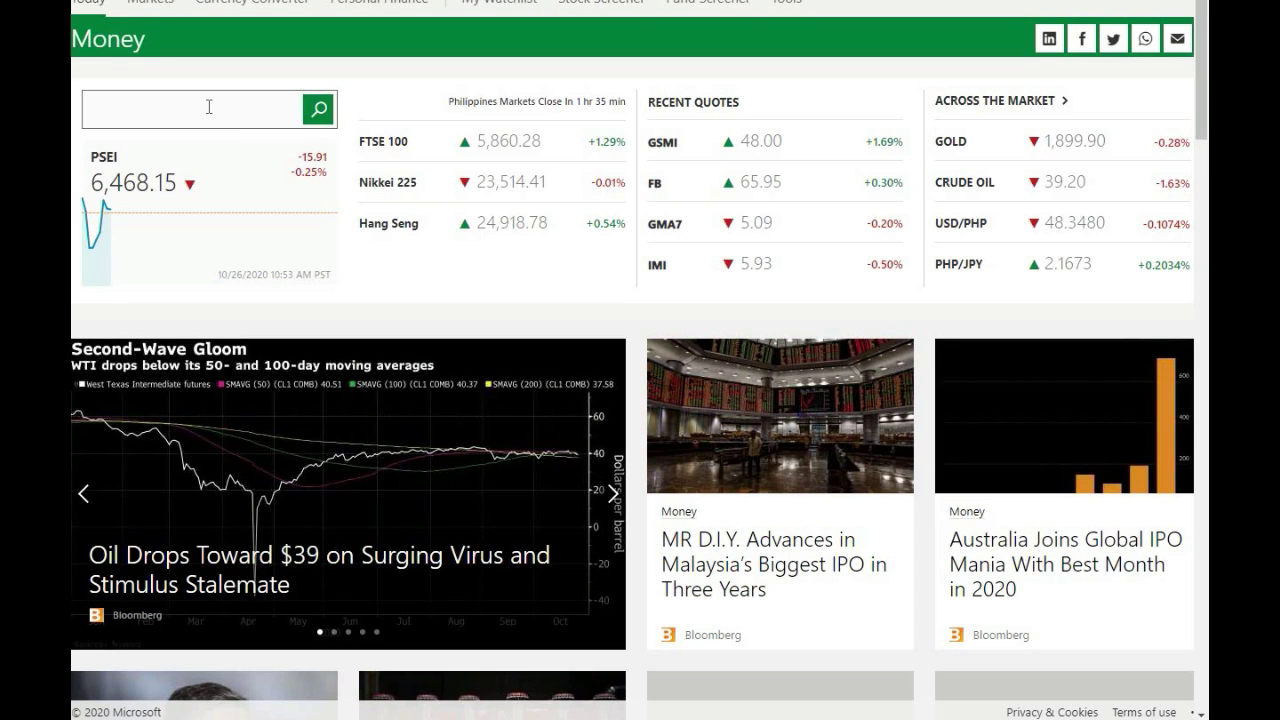
type("ALI")
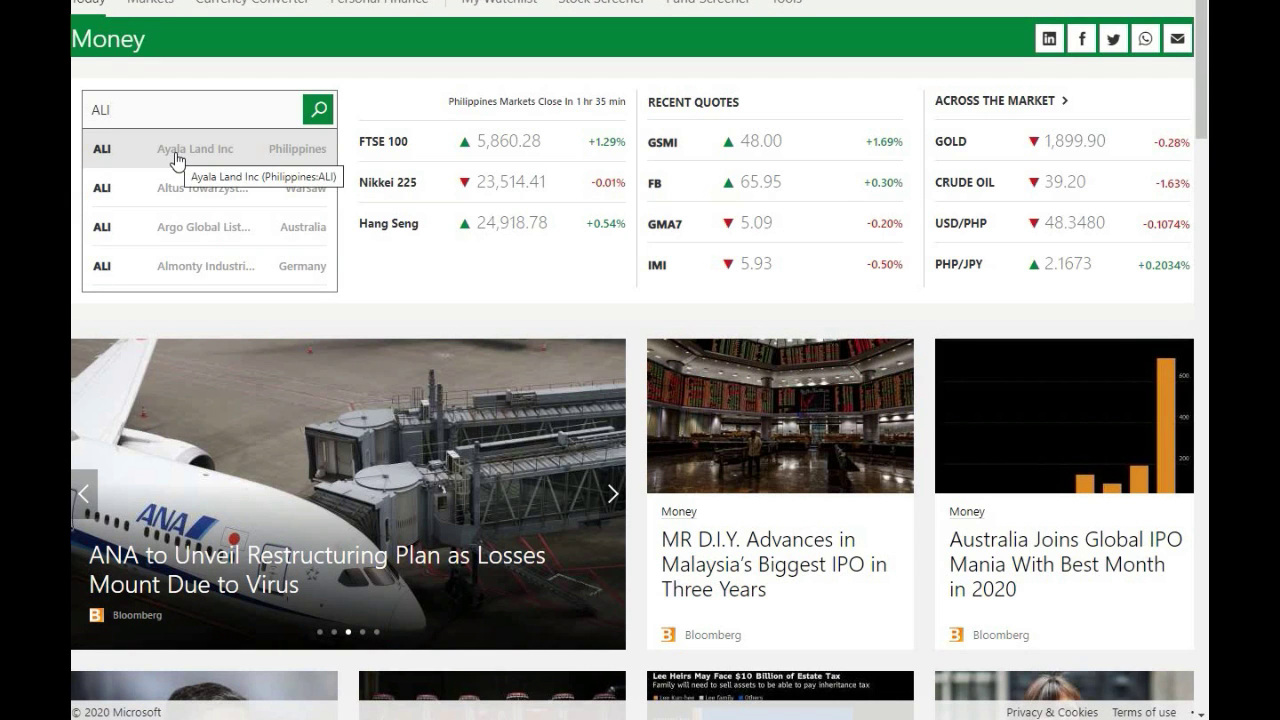
left_click(175, 156)
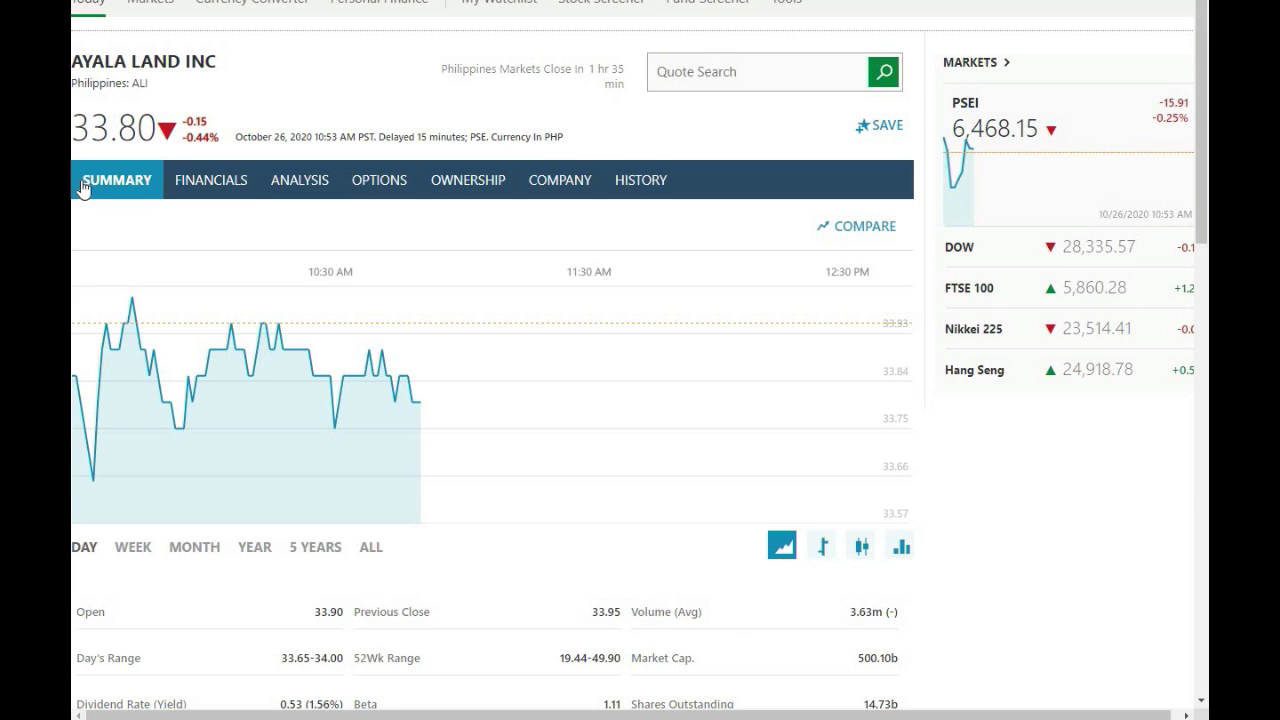
left_click(297, 187)
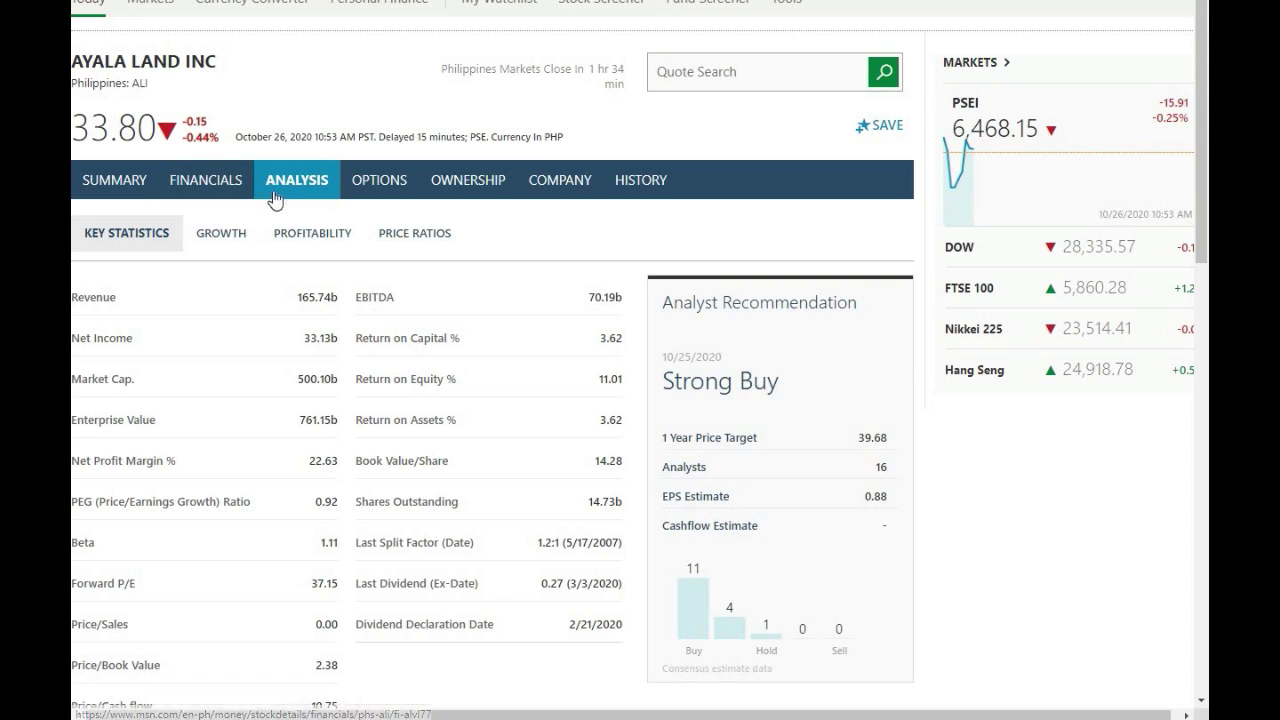
left_click(408, 238)
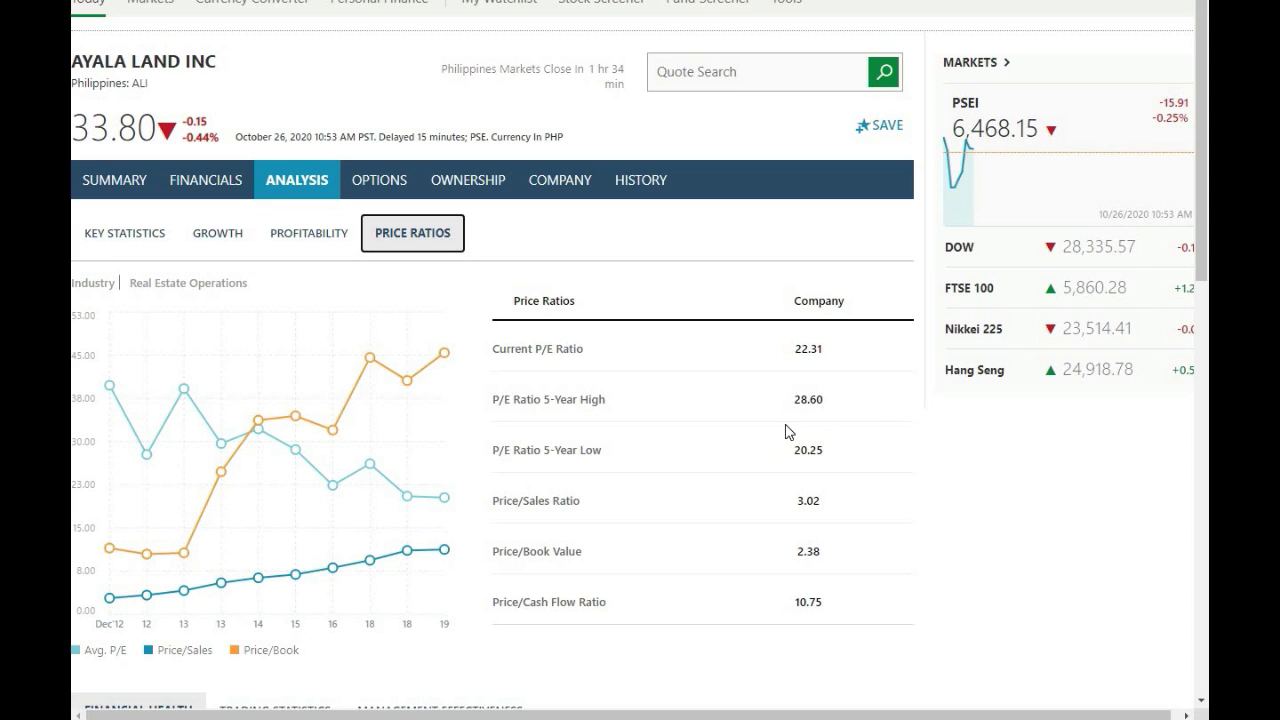
key("alt+Tab")
left_click_drag(503, 219, 554, 210)
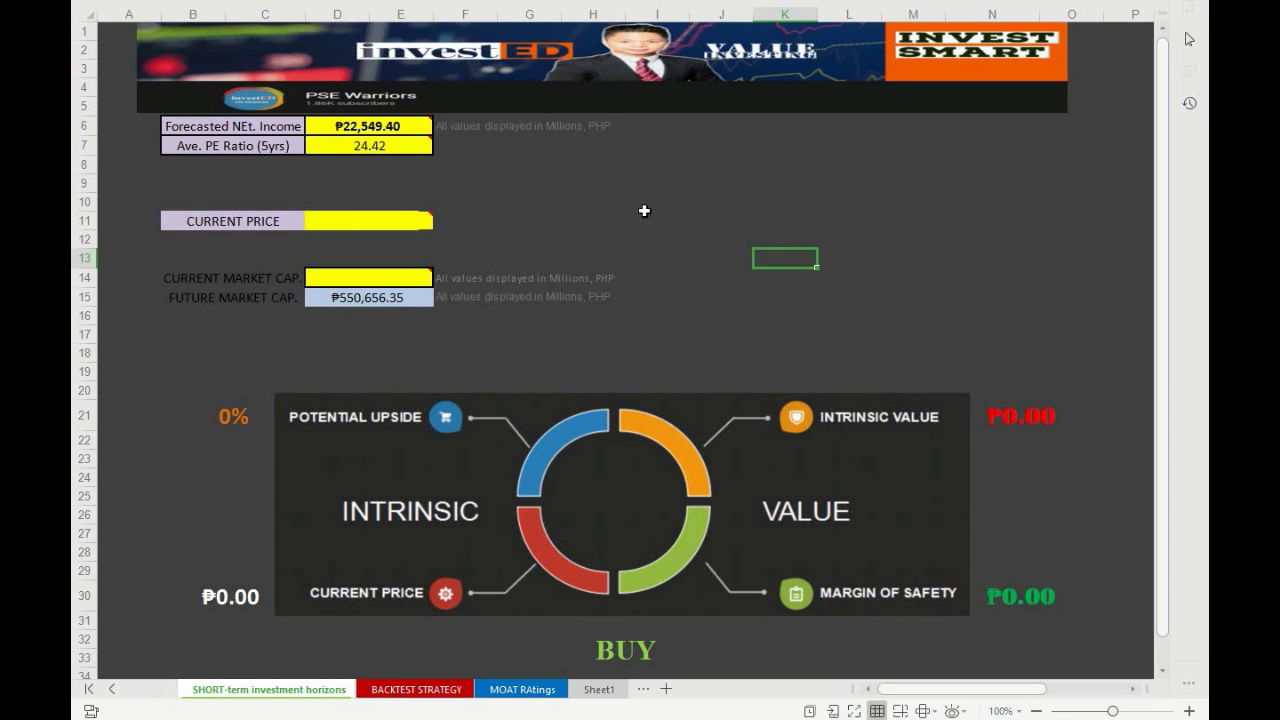
left_click(259, 222)
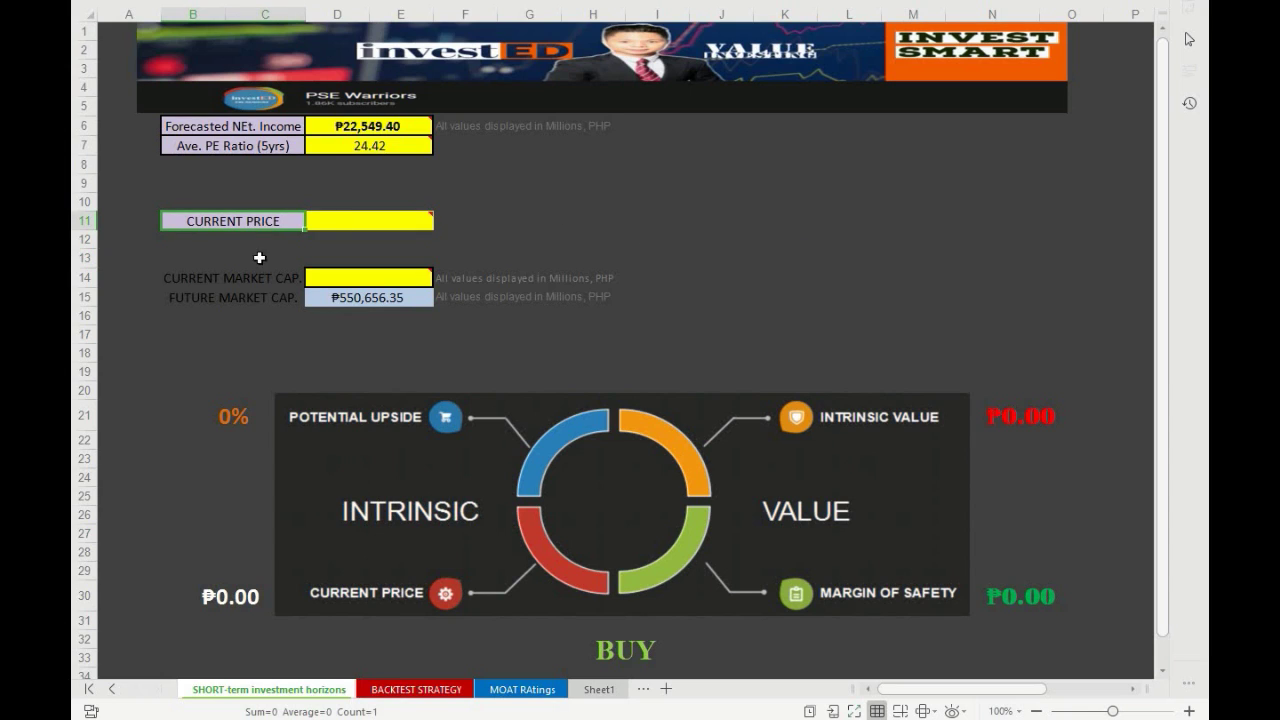
left_click(288, 279)
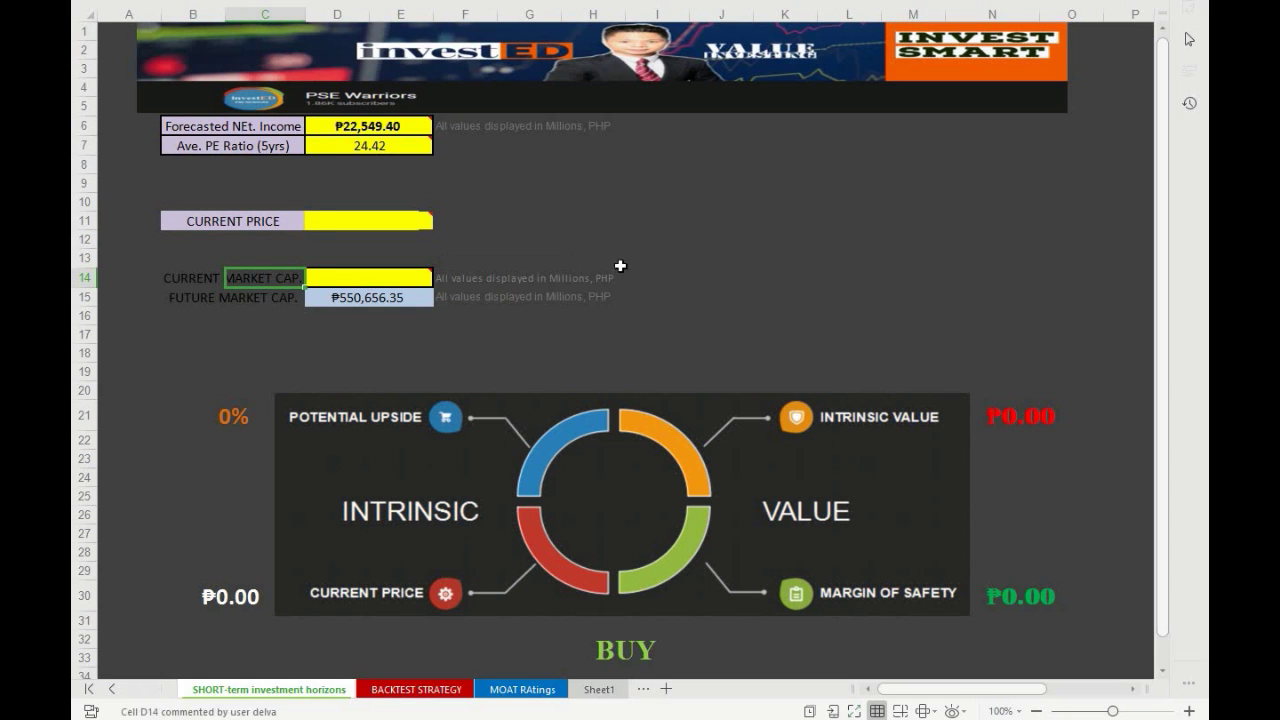
left_click(707, 245)
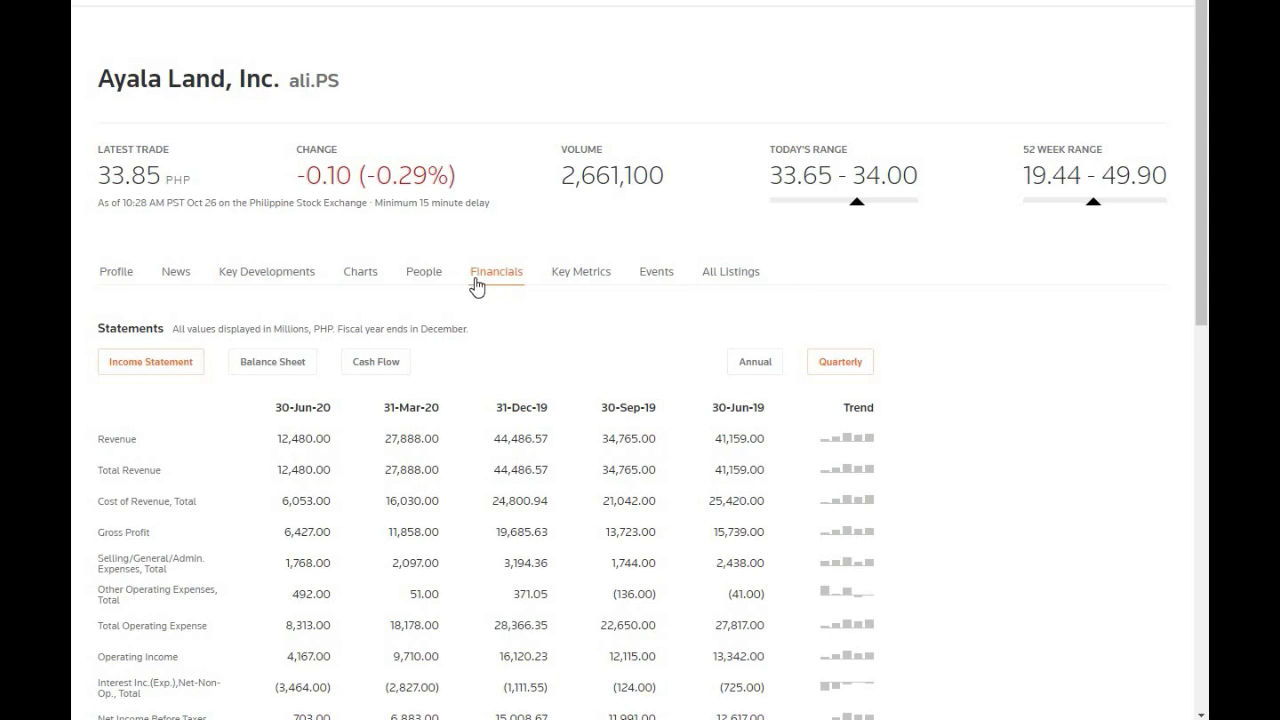
Read Ayala Land's ₱33.85 latest trade and ₱500,096.90 market cap on Reuters' Profile, then return to Excel
left_click(122, 283)
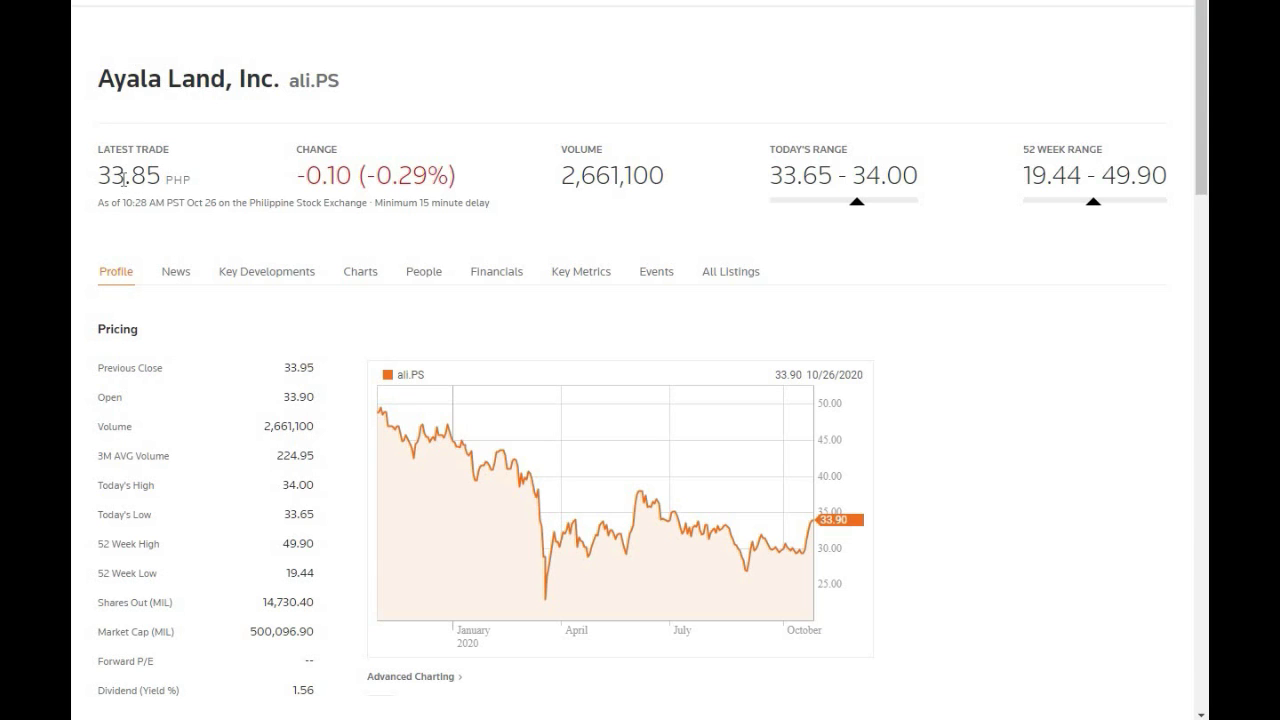
key("alt+Tab")
mouse_move(395, 222)
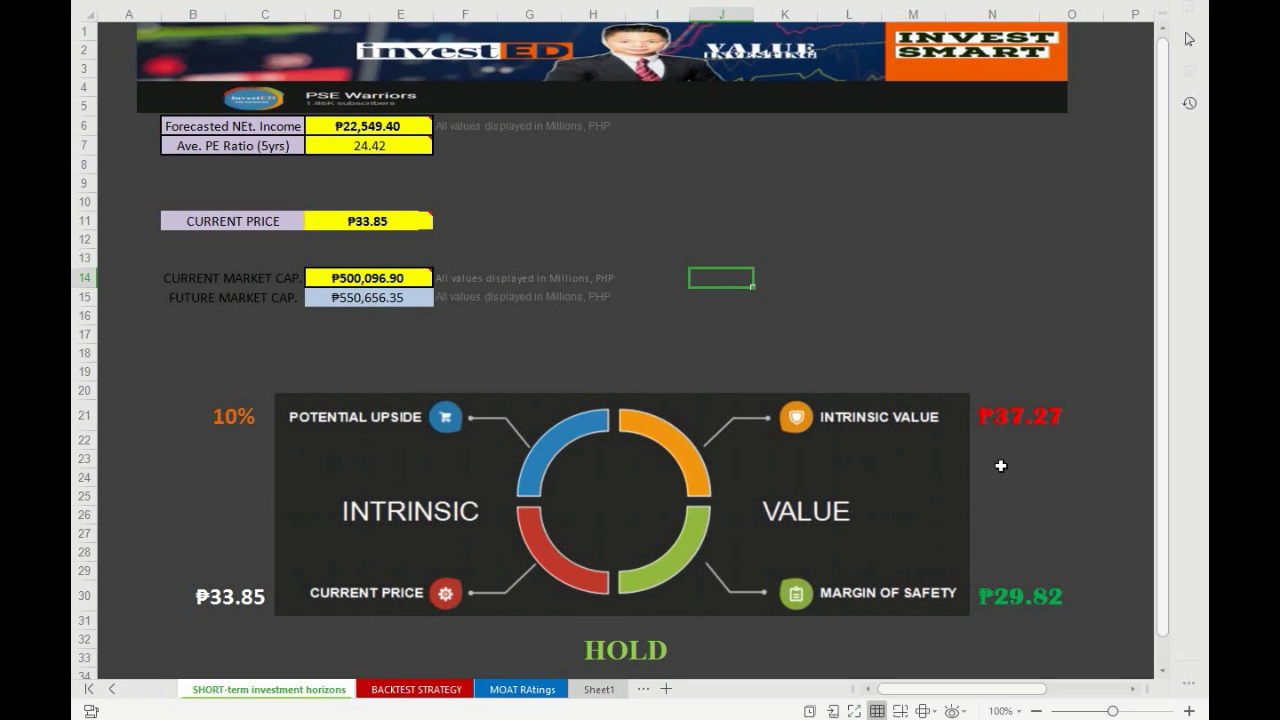
Select a cell on the valuation sheet before moving to the longer-term investment horizons sheet
left_click(876, 315)
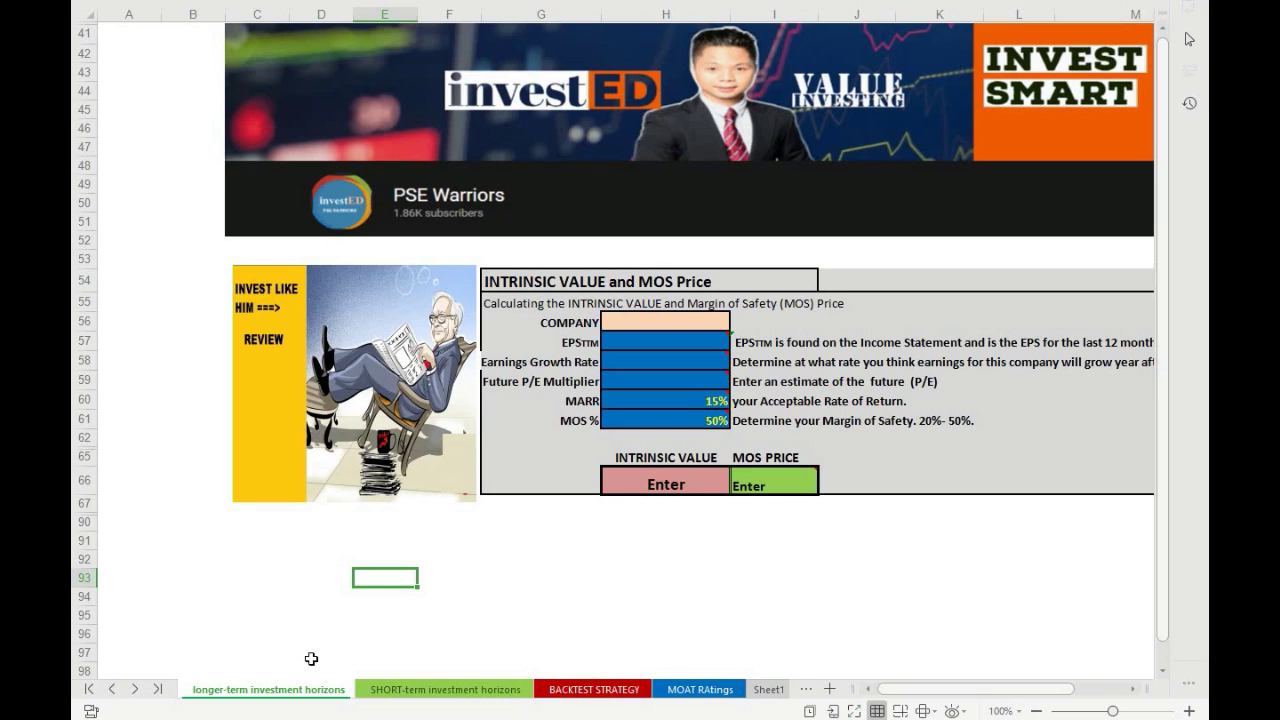
Open the COMPANY cell H56 on the longer-term calculator for editing to enter ALI
left_click(613, 560)
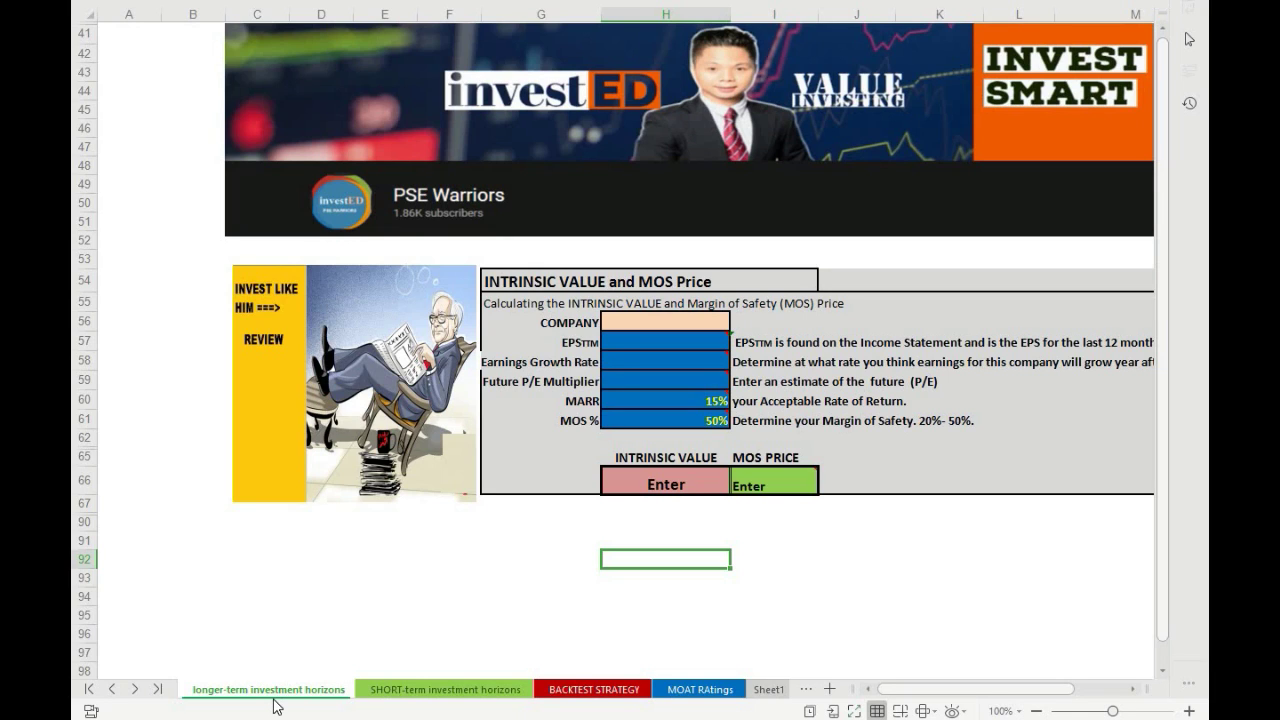
left_click(385, 596)
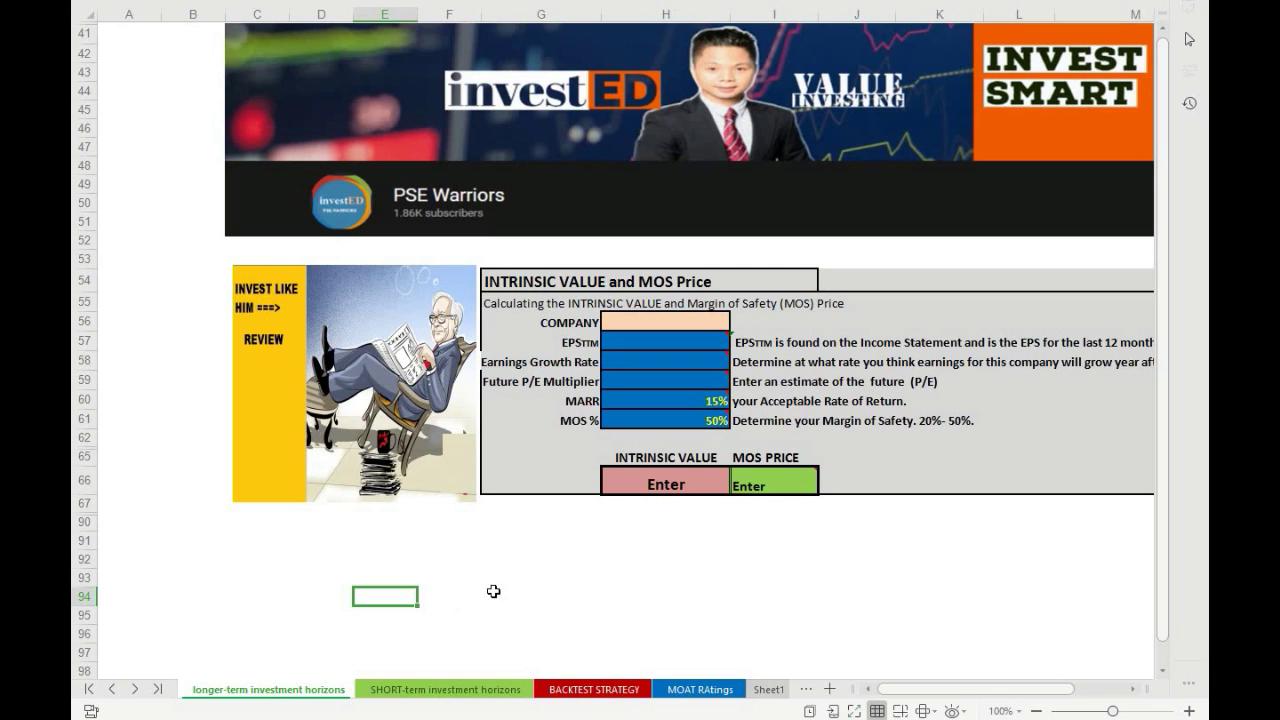
left_click(679, 319)
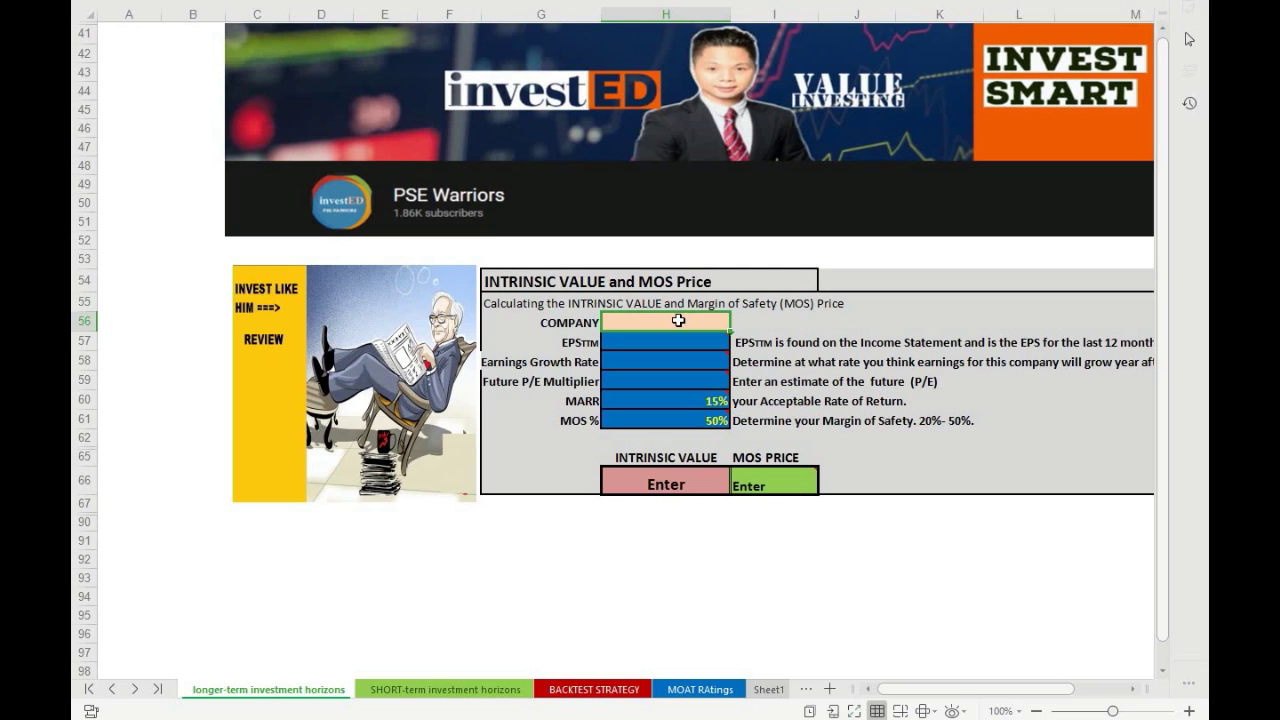
double_click(679, 320)
Enter ALI as the company and review Ayala Land's annual income statement for the ₱2.24 EPS
type("ALI")
left_click(661, 344)
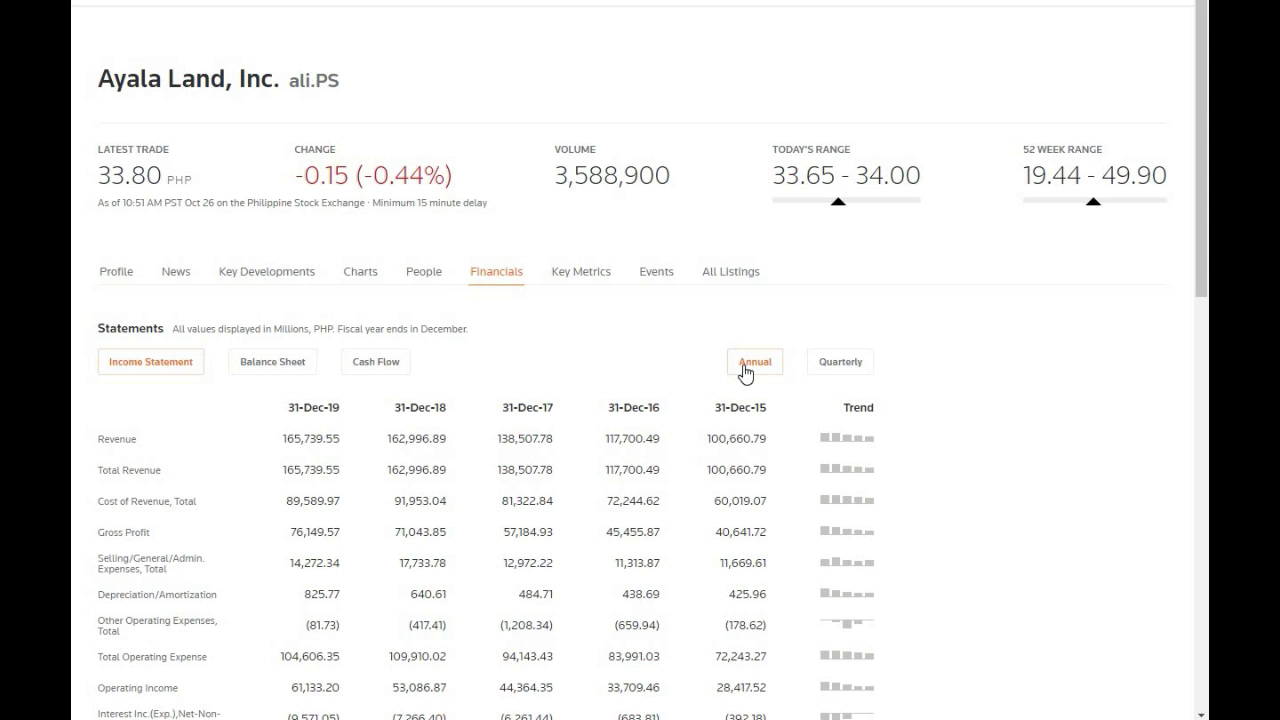
scroll(744, 372, "down", 3)
scroll(744, 372, "down", 1)
scroll(335, 222, "up", 1)
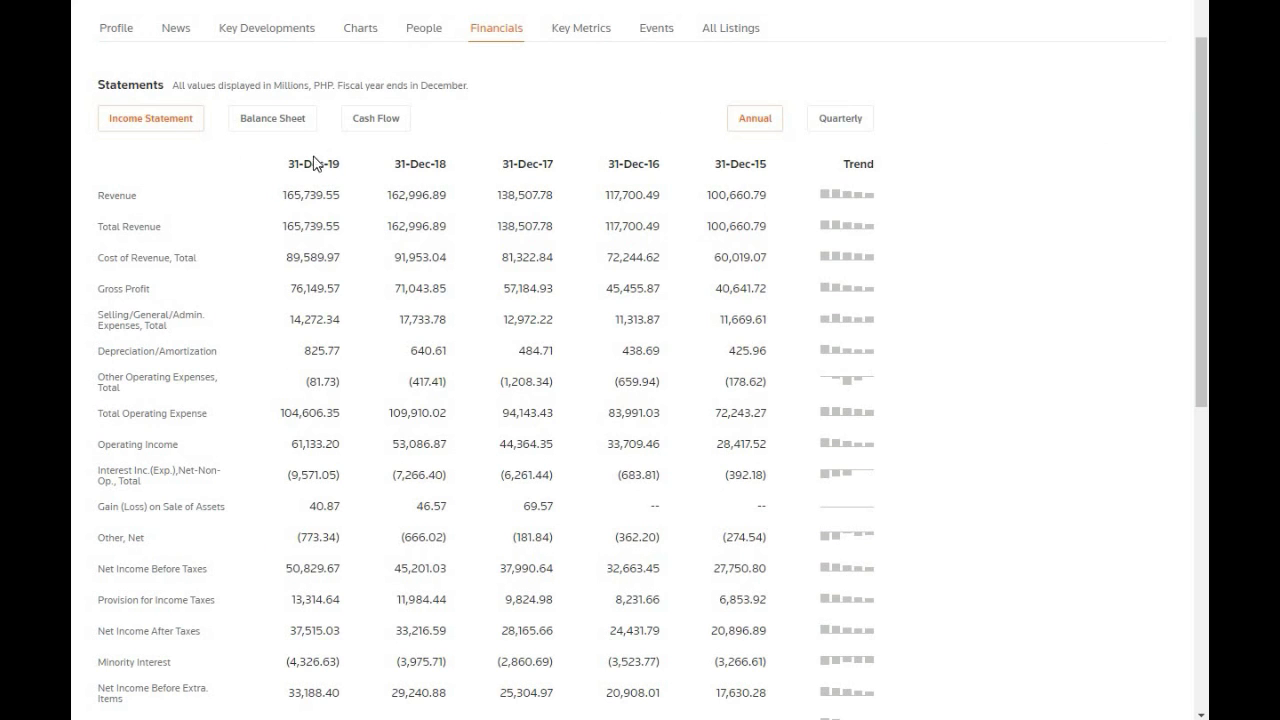
scroll(327, 195, "down", 3)
scroll(327, 195, "down", 1)
scroll(327, 195, "up", 1)
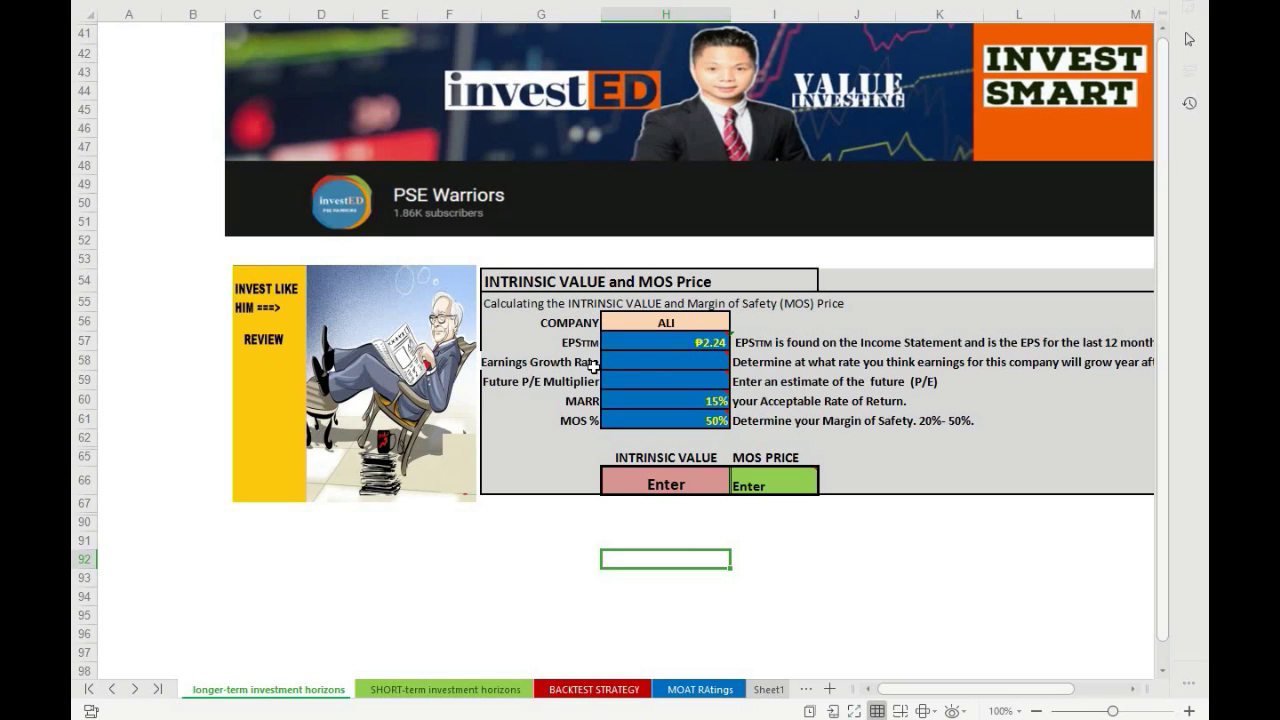
mouse_move(674, 360)
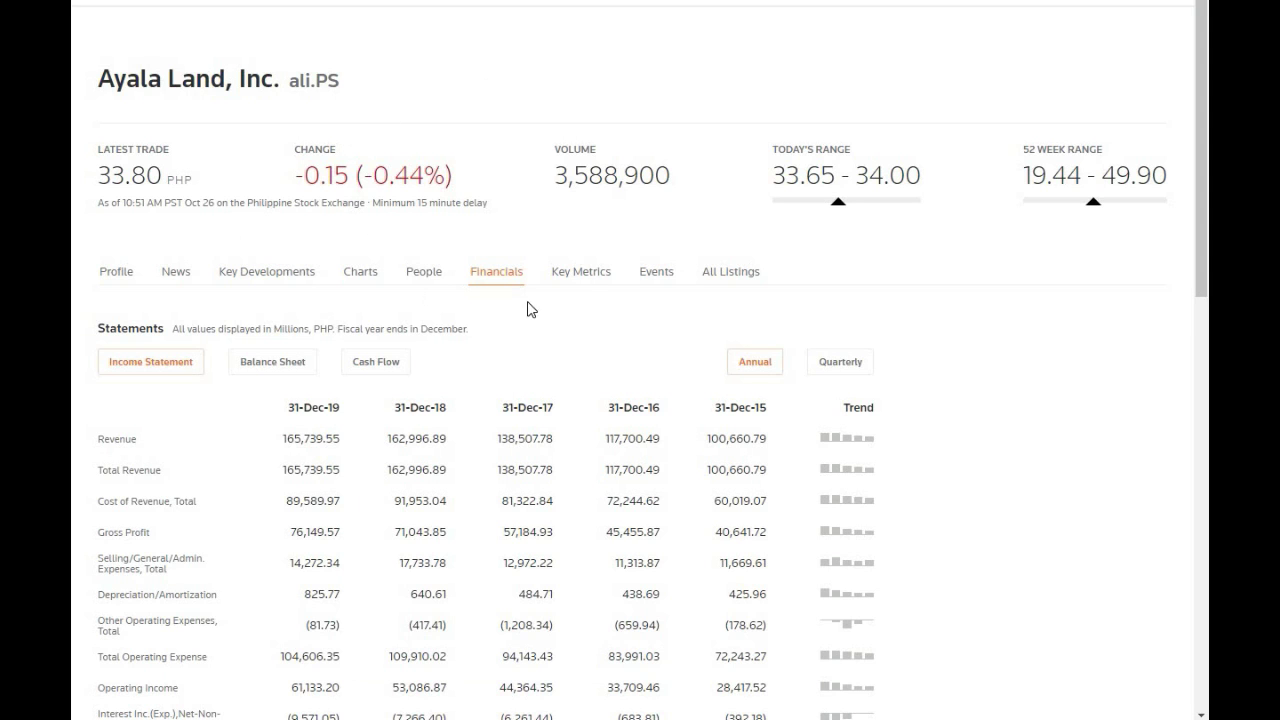
Open Ayala Land's Key Metrics and scroll down to the Growth section's 16.50% 5-year EPS growth
left_click(585, 285)
scroll(585, 285, "down", 3)
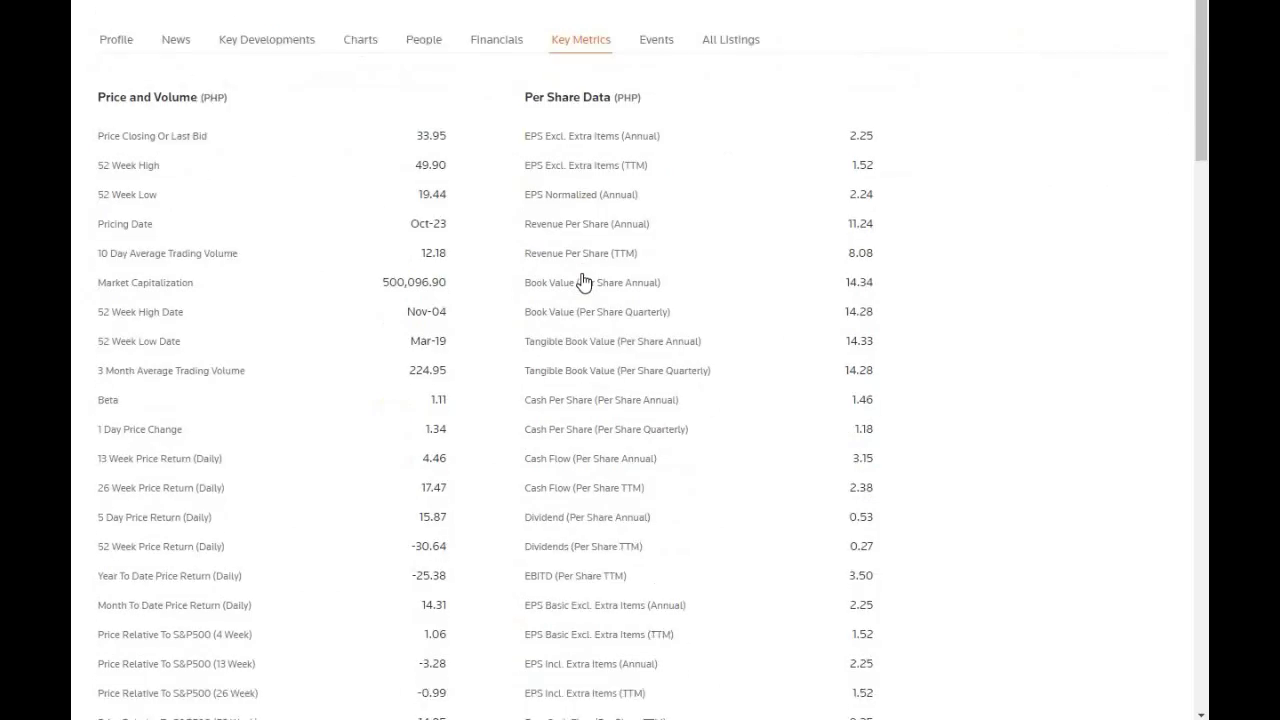
scroll(585, 282, "down", 2)
scroll(585, 282, "down", 2)
scroll(585, 282, "down", 2)
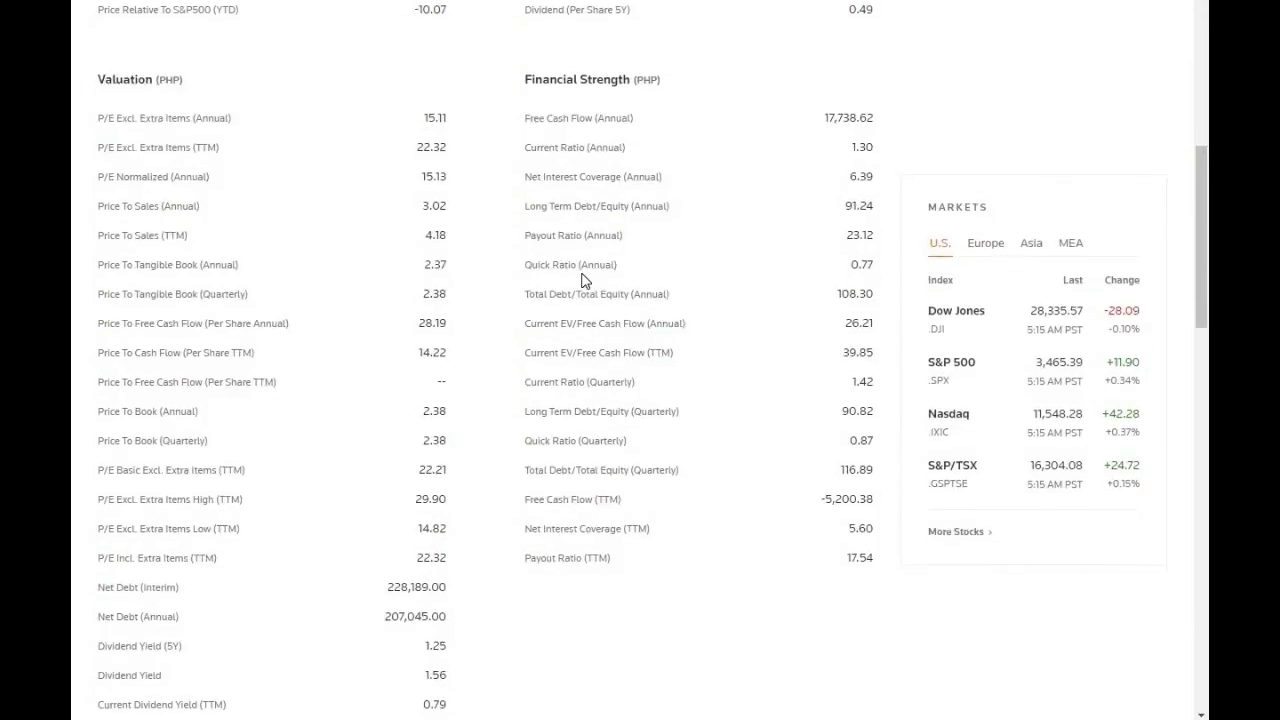
scroll(585, 282, "down", 2)
scroll(585, 282, "down", 1)
scroll(585, 281, "down", 2)
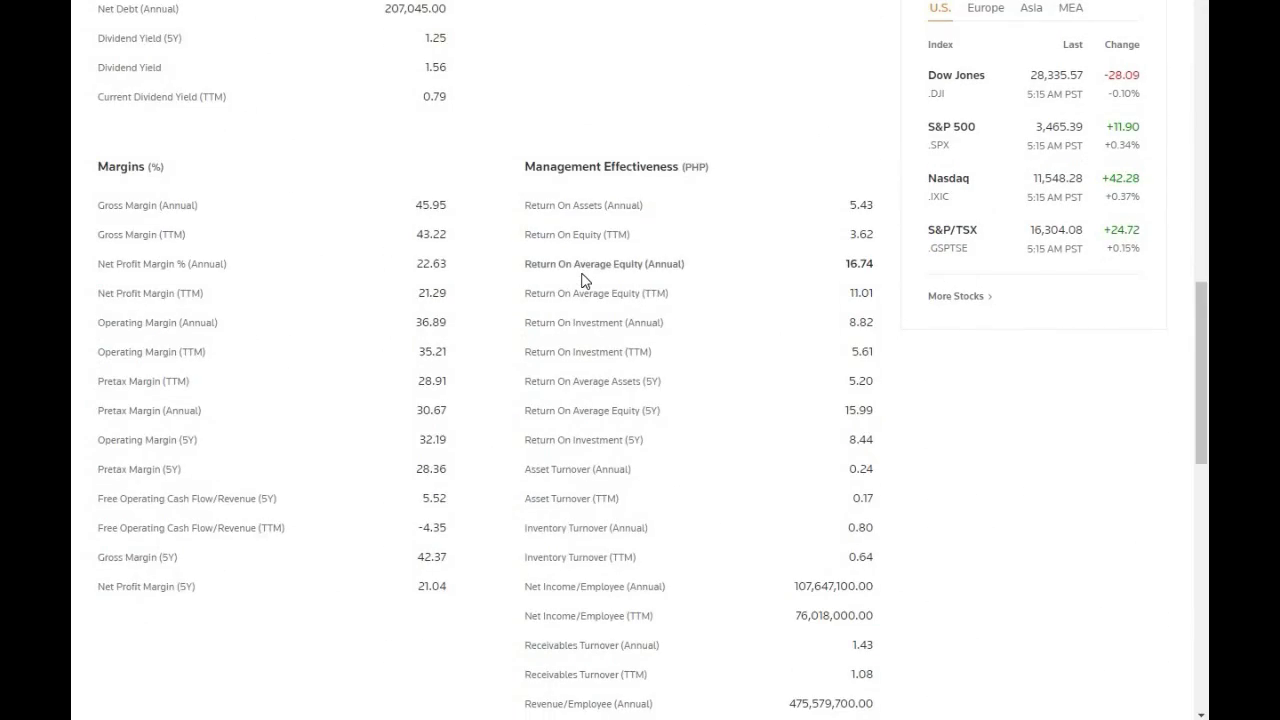
scroll(585, 281, "down", 2)
scroll(585, 281, "down", 2)
scroll(585, 281, "down", 1)
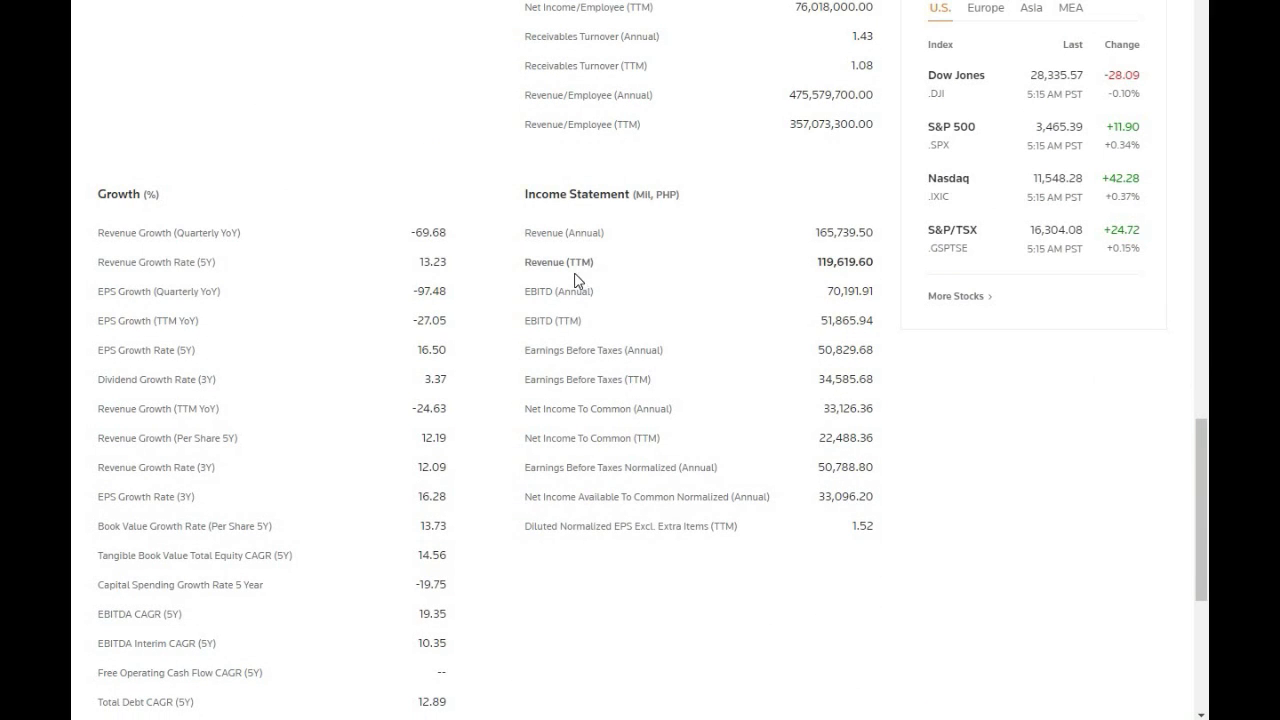
scroll(323, 331, "down", 1)
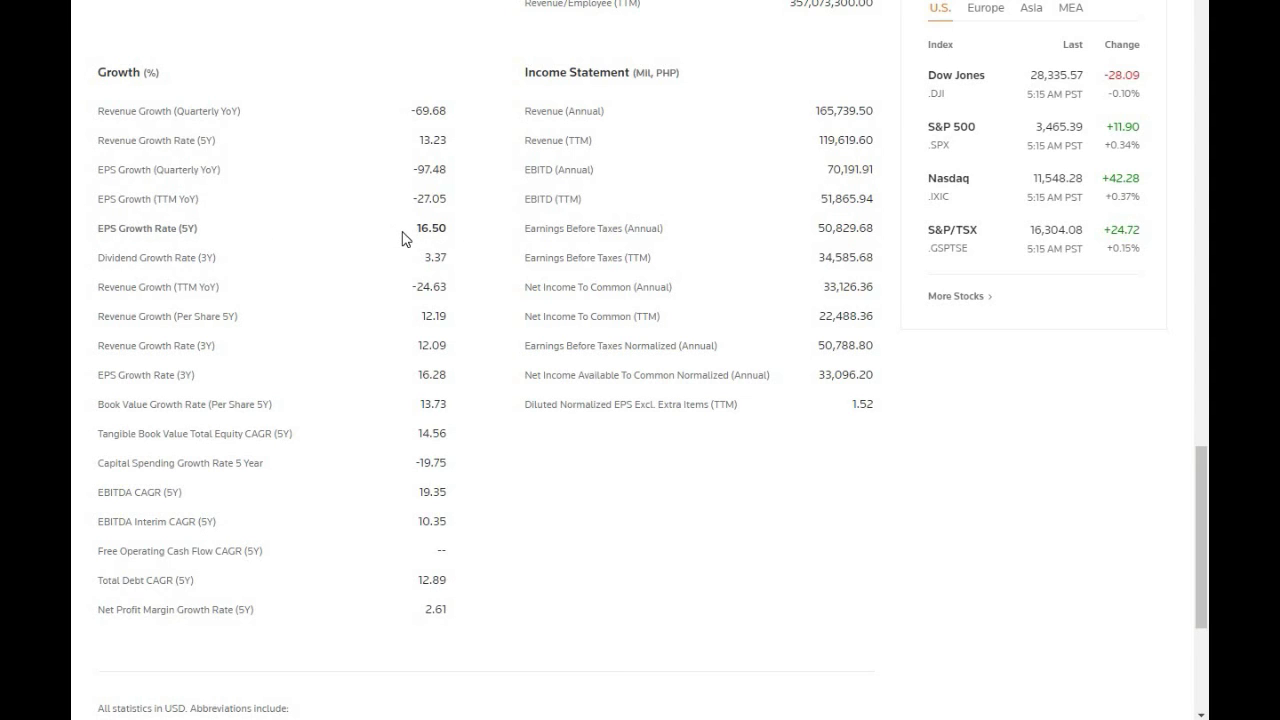
Enter ALI's 16.50% growth rate and 24.42 future P/E, then check the MARR and MOS % inputs
key("alt+Tab")
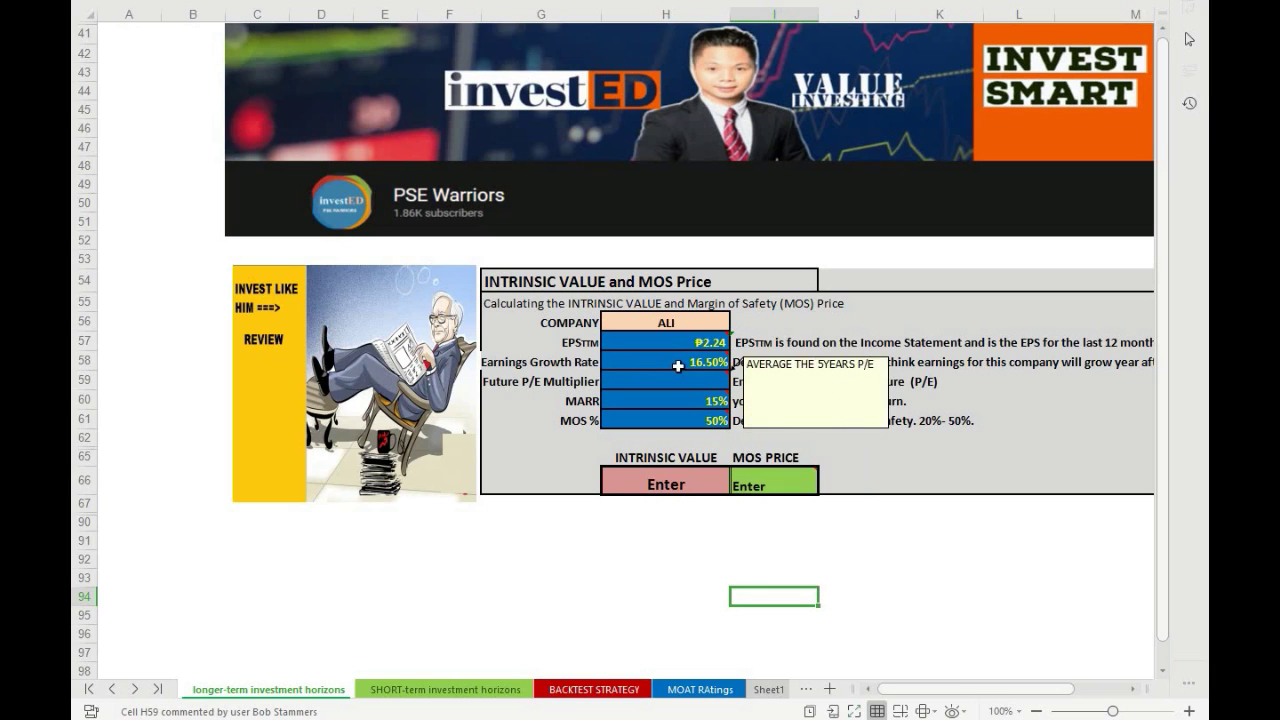
key("Left")
key("Up")
key("Up")
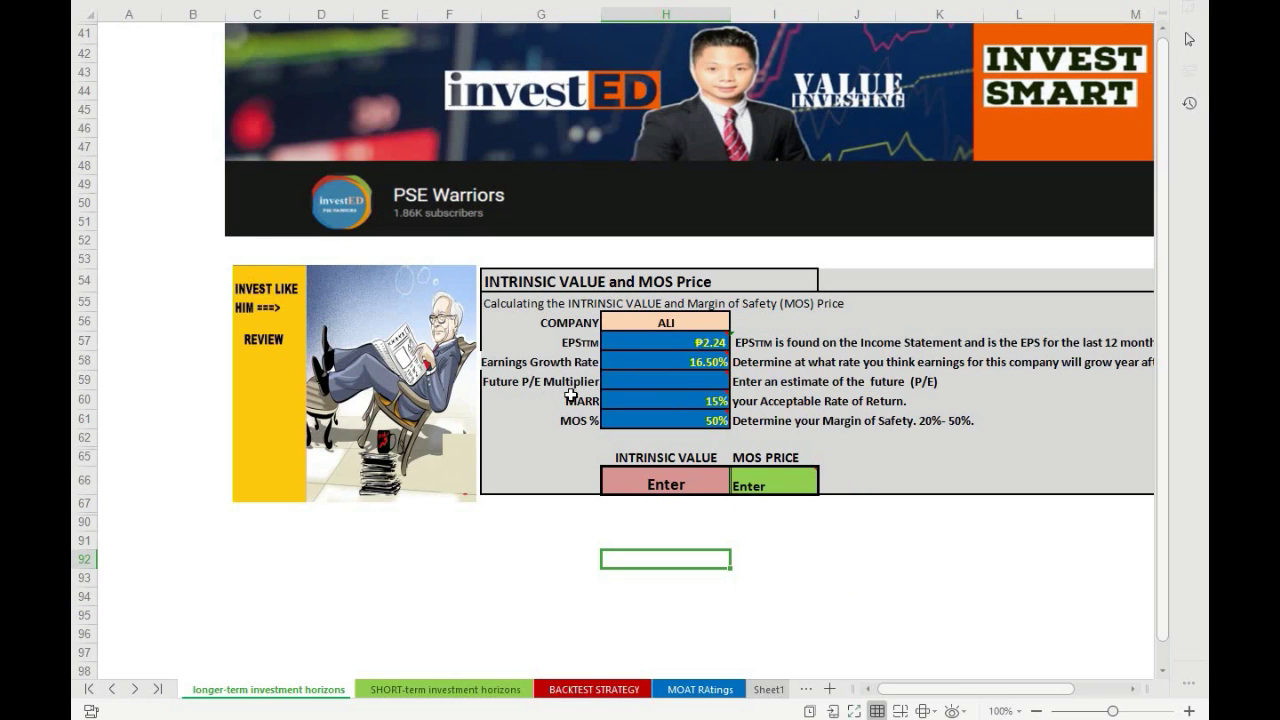
mouse_move(652, 384)
left_click(705, 382)
type("24.42")
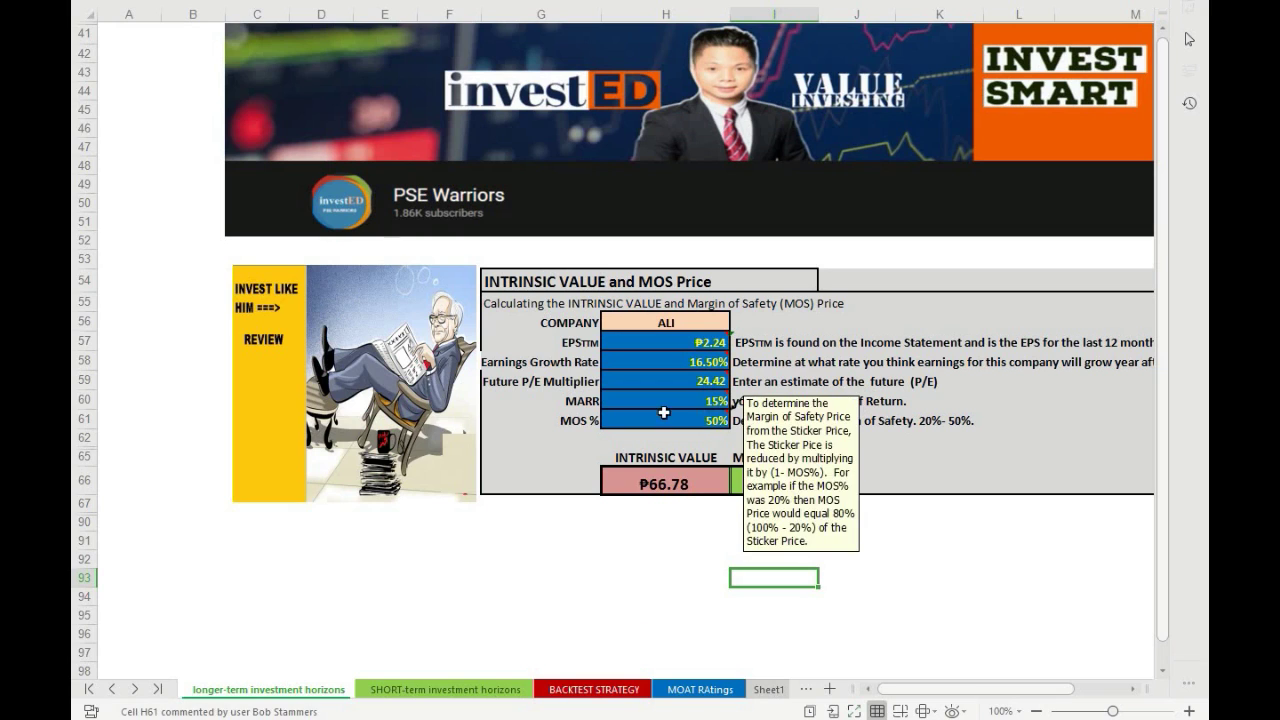
mouse_move(707, 404)
left_click(689, 421)
left_click(705, 592)
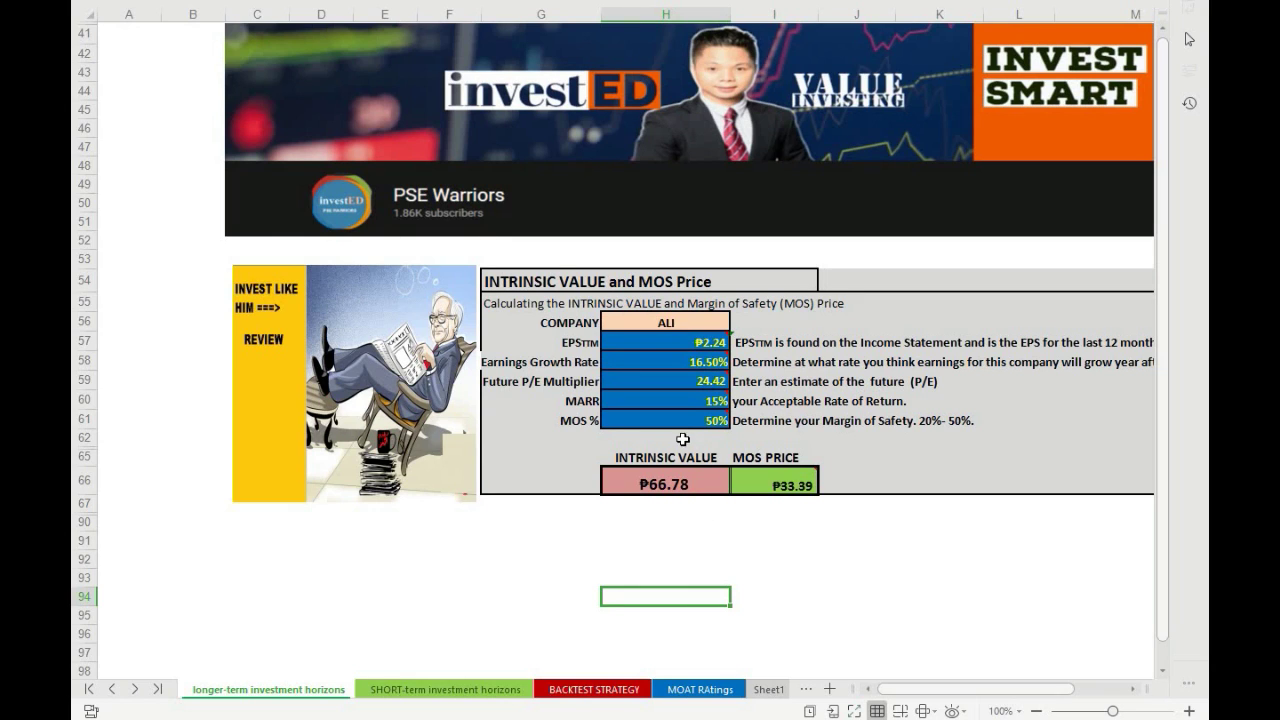
Return to the SHORT-term investment horizons sheet, showing ₱37.27 intrinsic value and a HOLD verdict
mouse_move(705, 418)
mouse_move(795, 488)
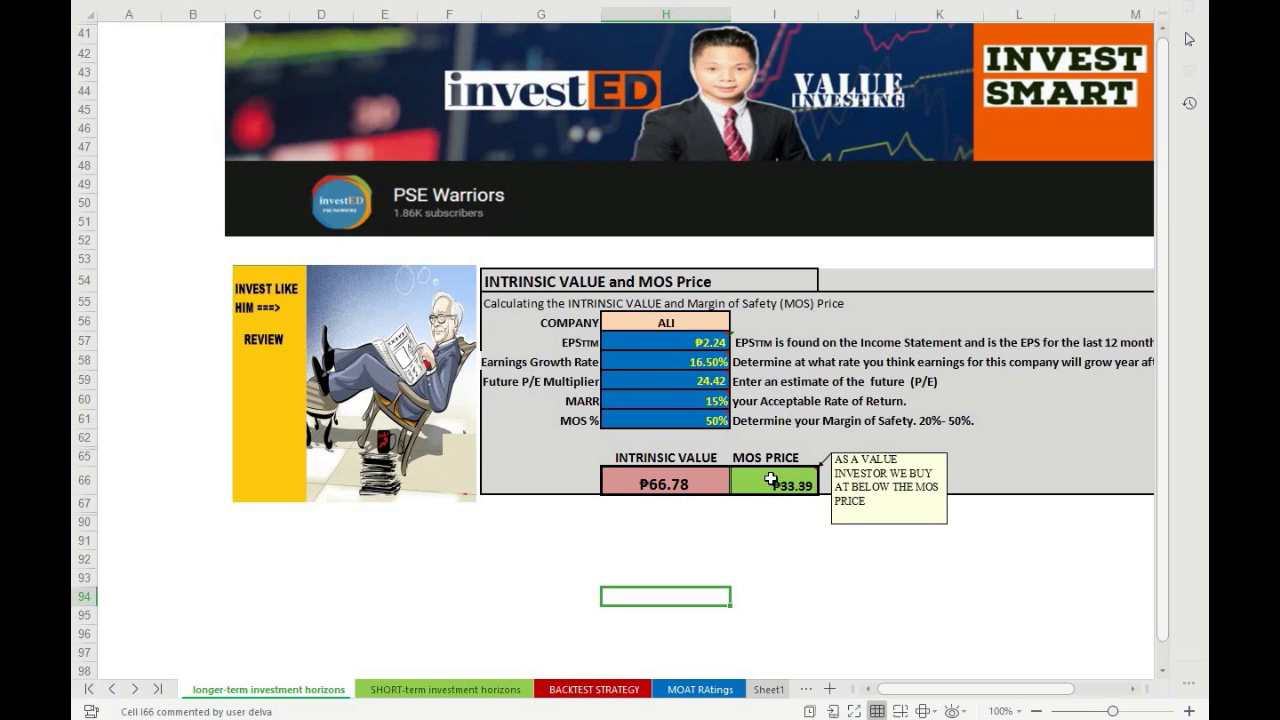
left_click(437, 692)
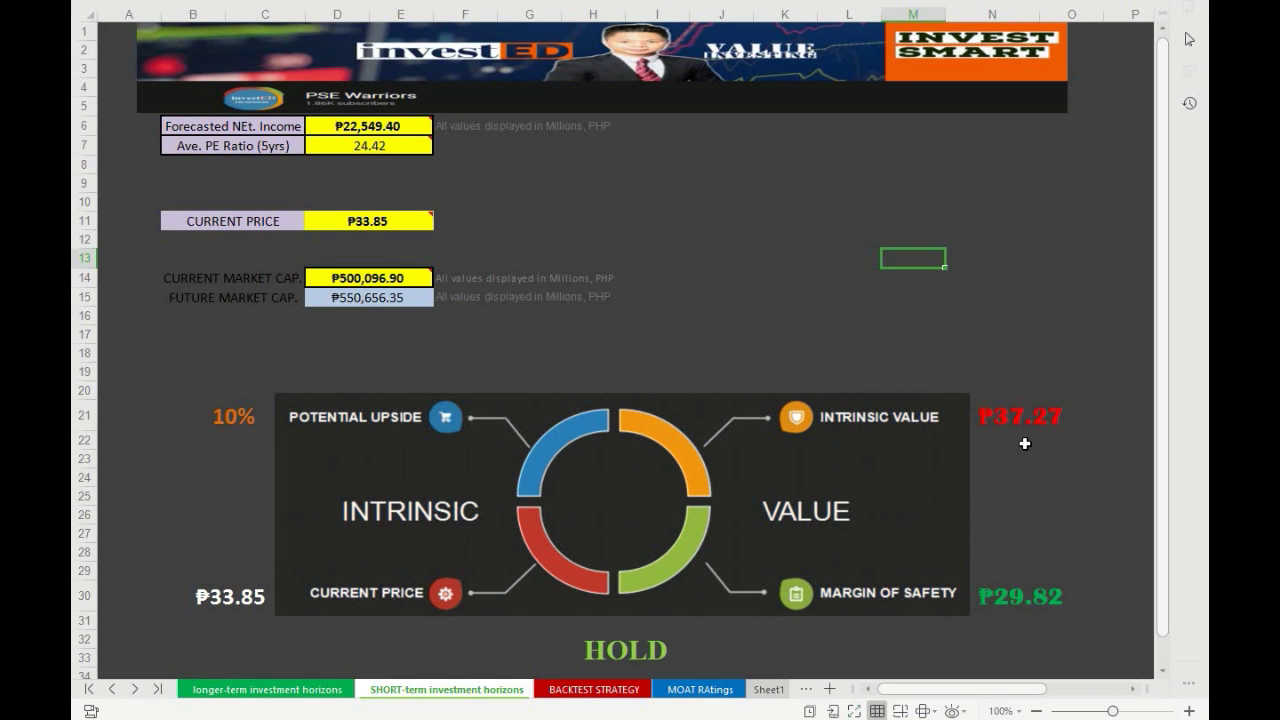
Compare the SHORT-term and longer-term sheets, settling on ALI's ₱66.78 intrinsic value and ₱33.39 MOS price
left_click(288, 689)
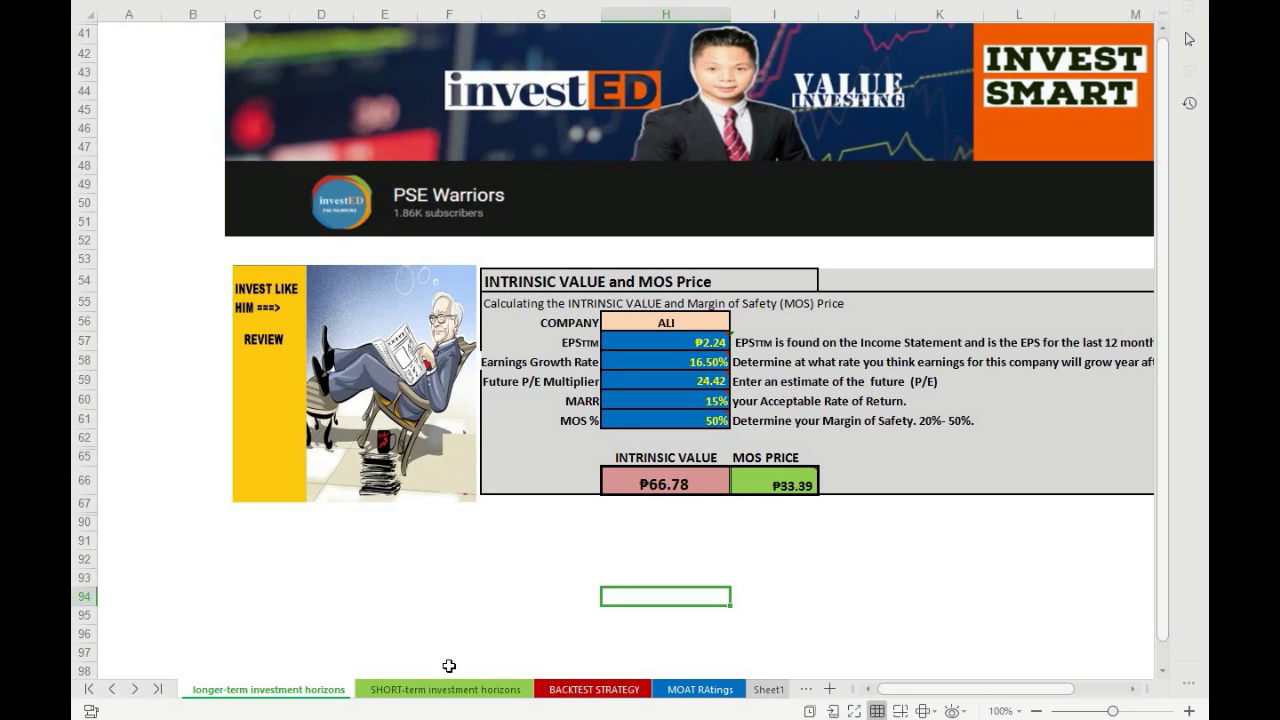
left_click(428, 690)
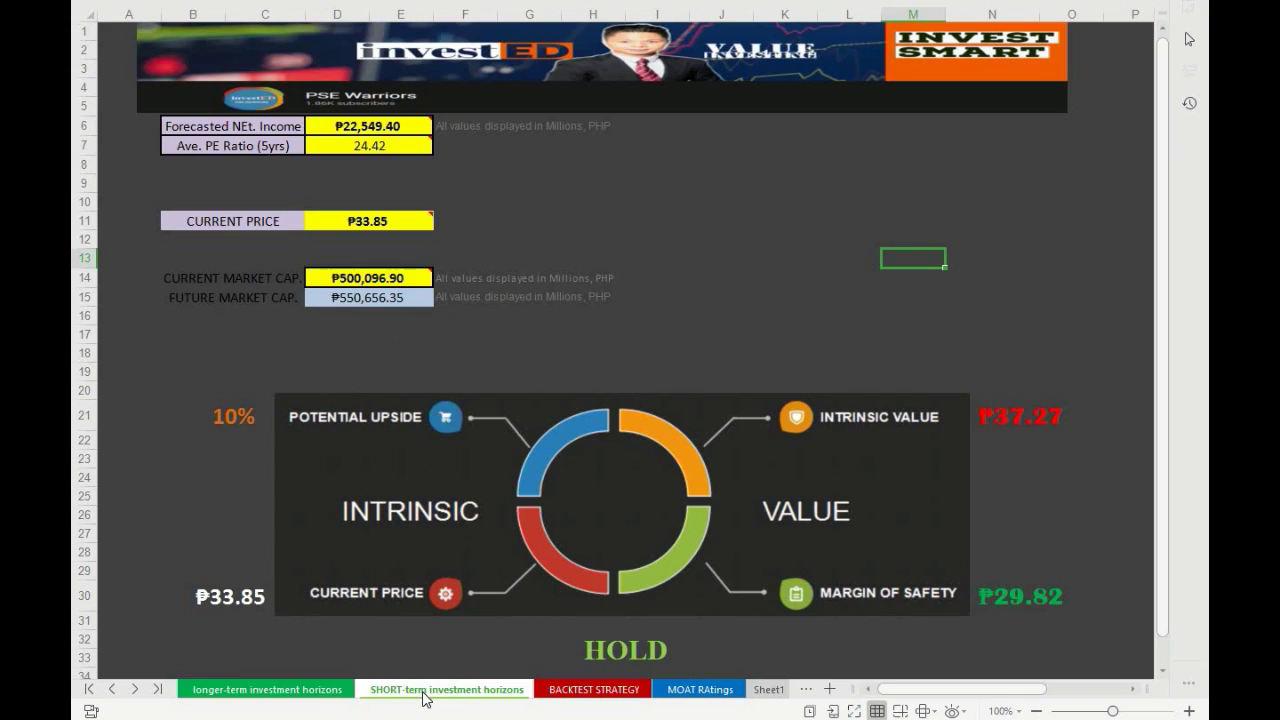
left_click(313, 690)
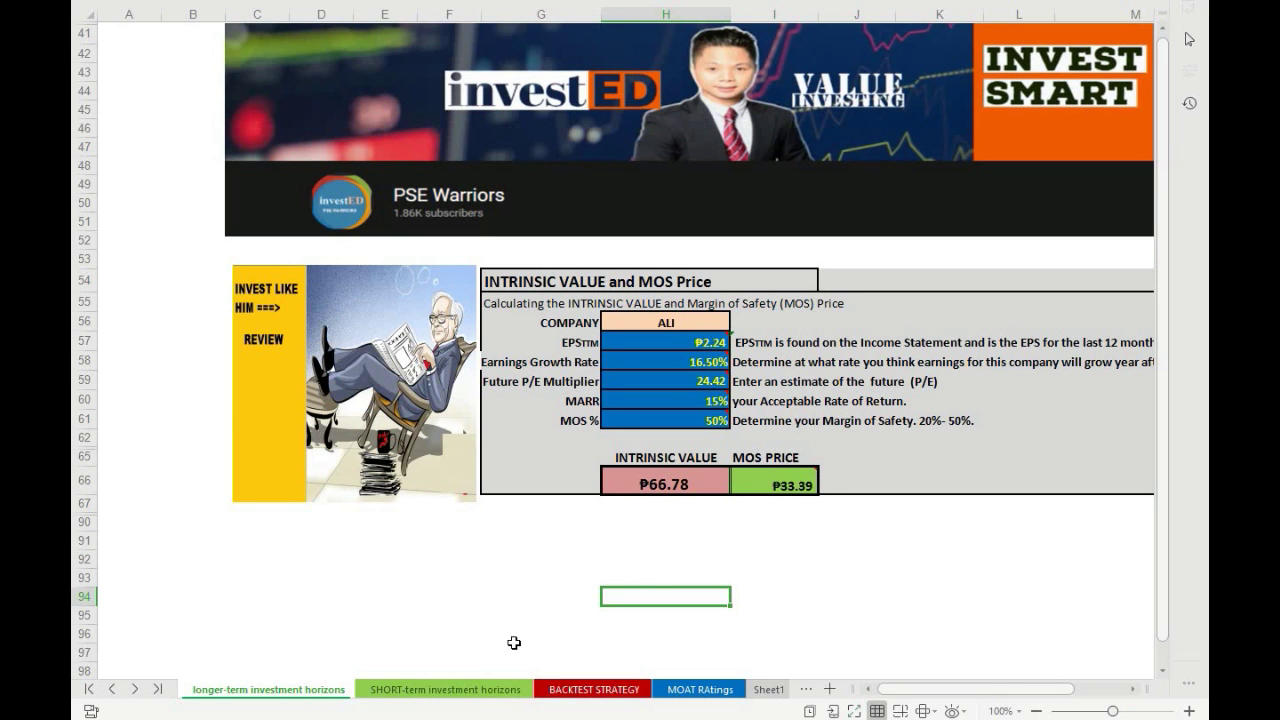
left_click(464, 690)
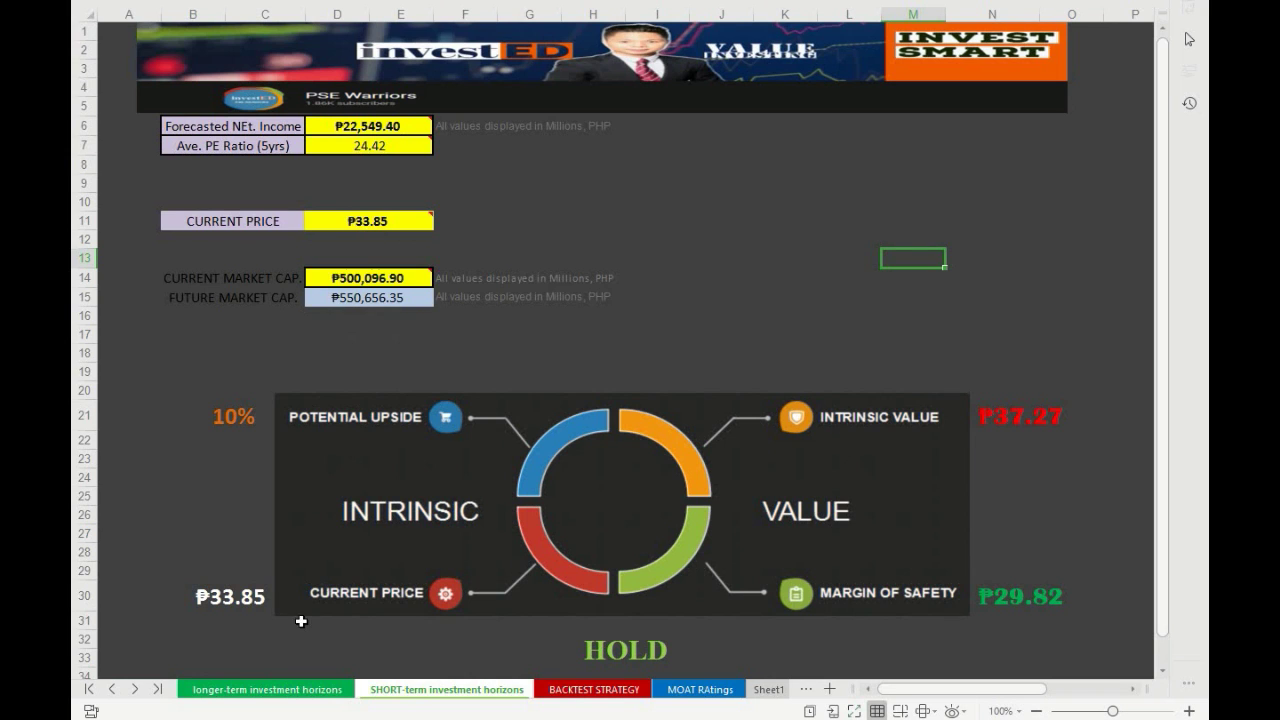
left_click(275, 690)
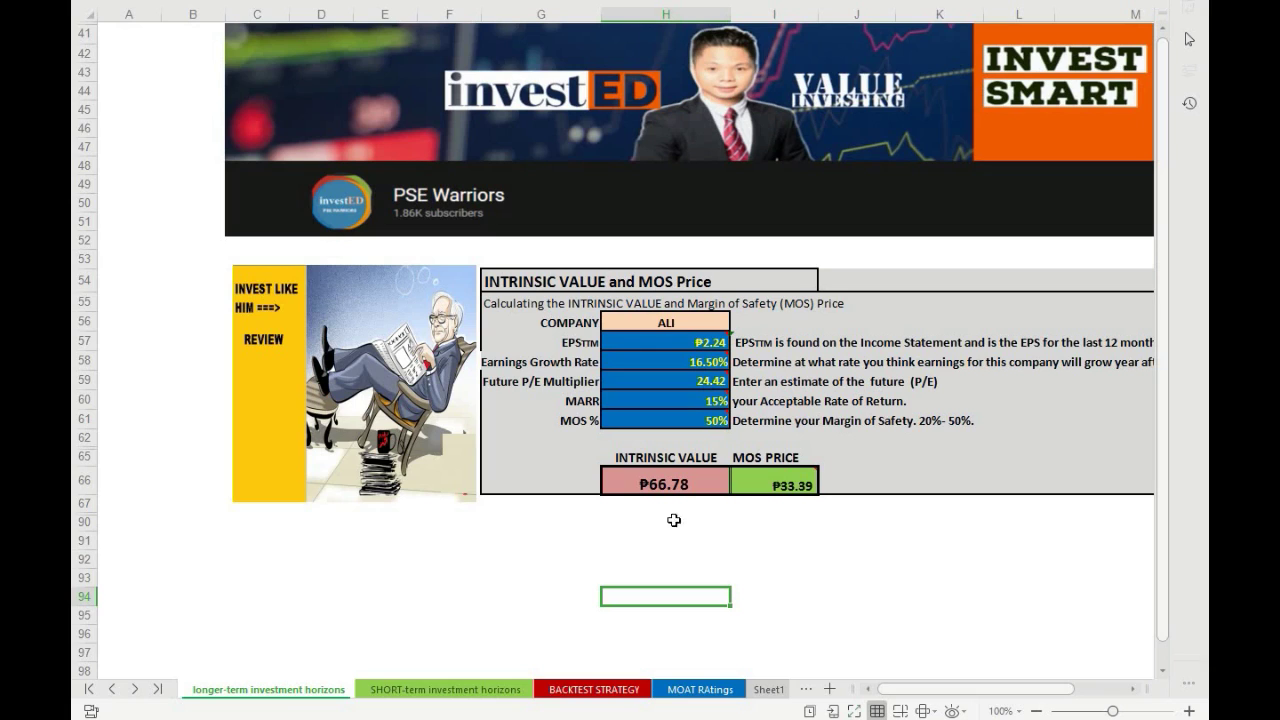
mouse_move(813, 489)
left_click(665, 537)
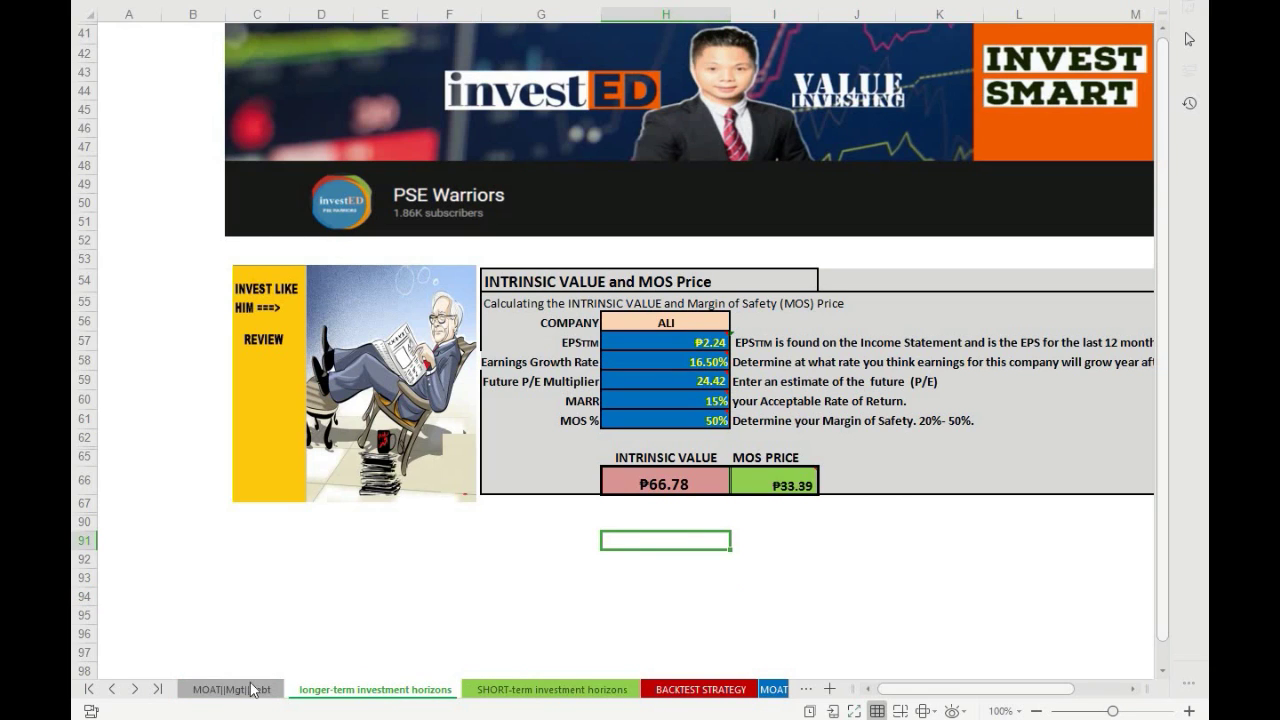
Enter ALI as the company in cell A2 of the MOAT||Mgt||debt sheet
left_click(250, 689)
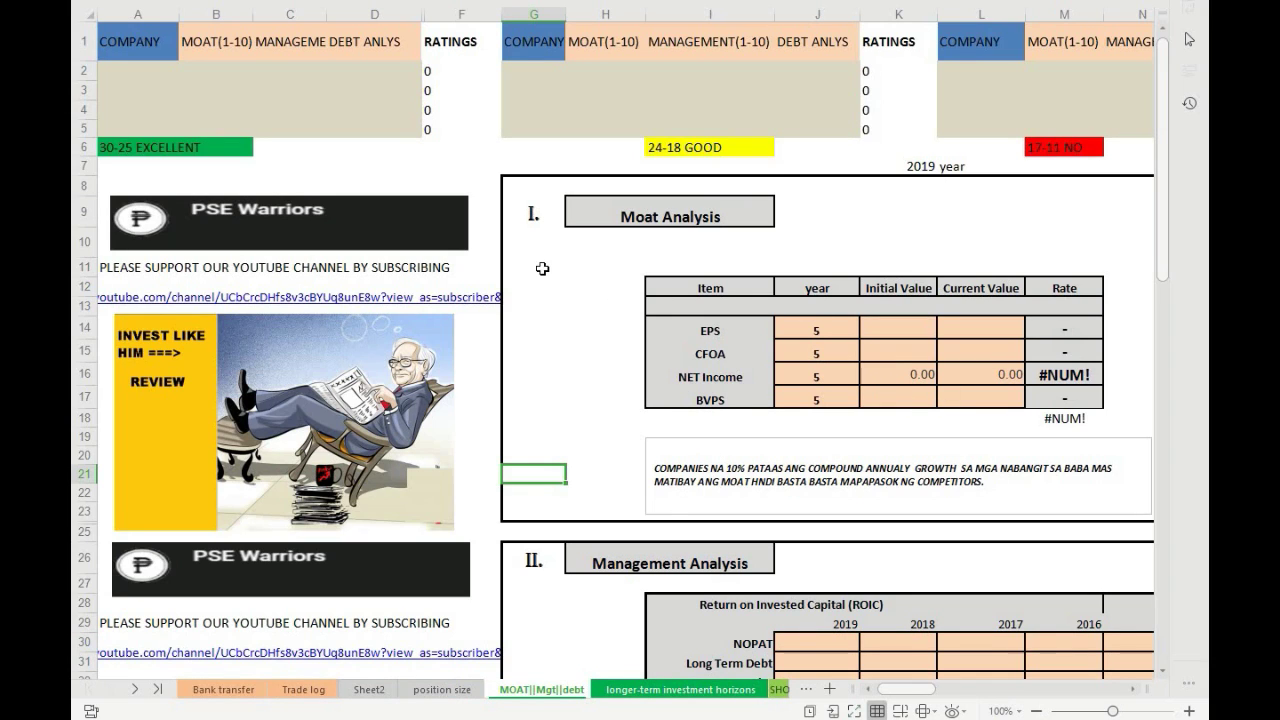
double_click(138, 72)
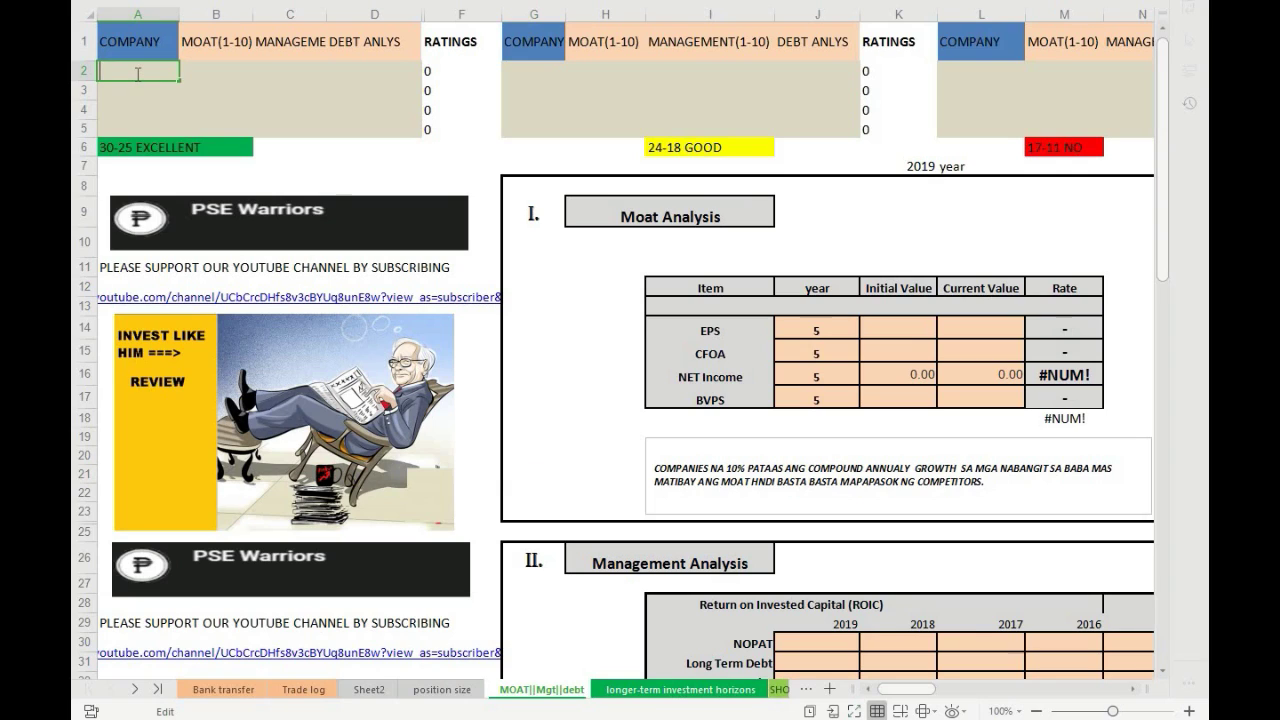
type("ALI")
key("Return")
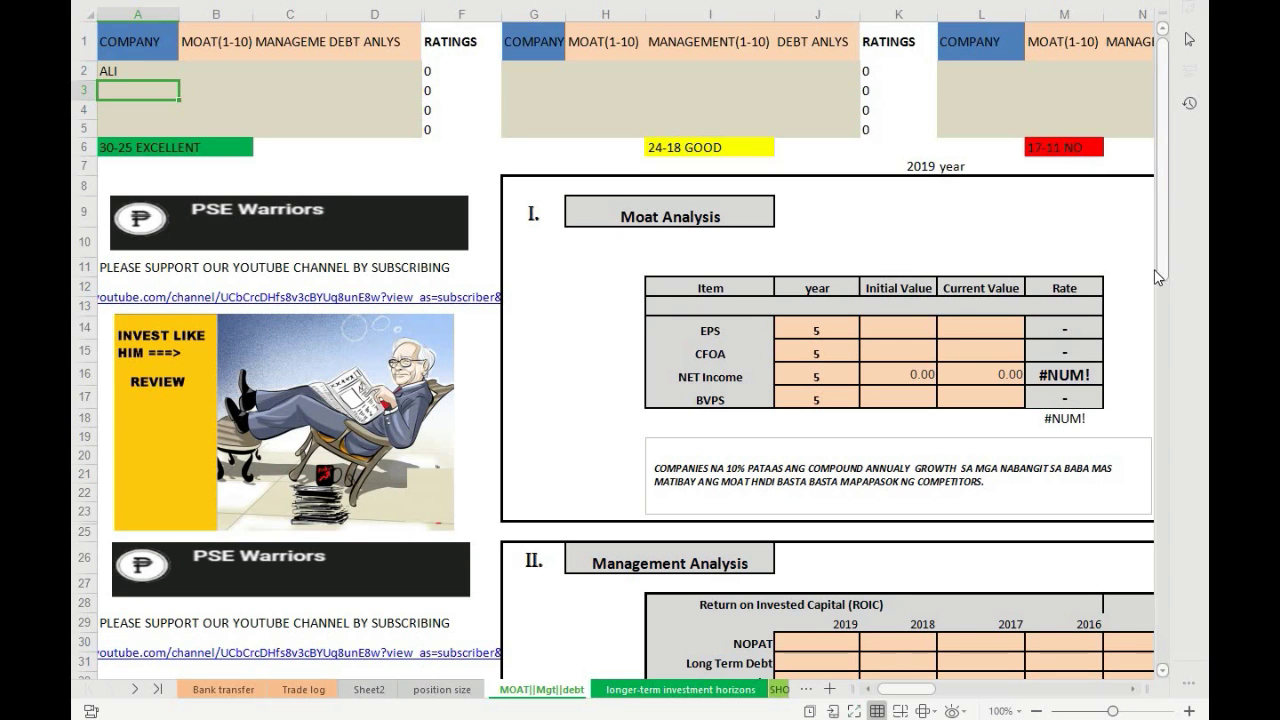
Scroll through the sheet's Moat and Management analysis sections
left_click_drag(1175, 287, 1178, 462)
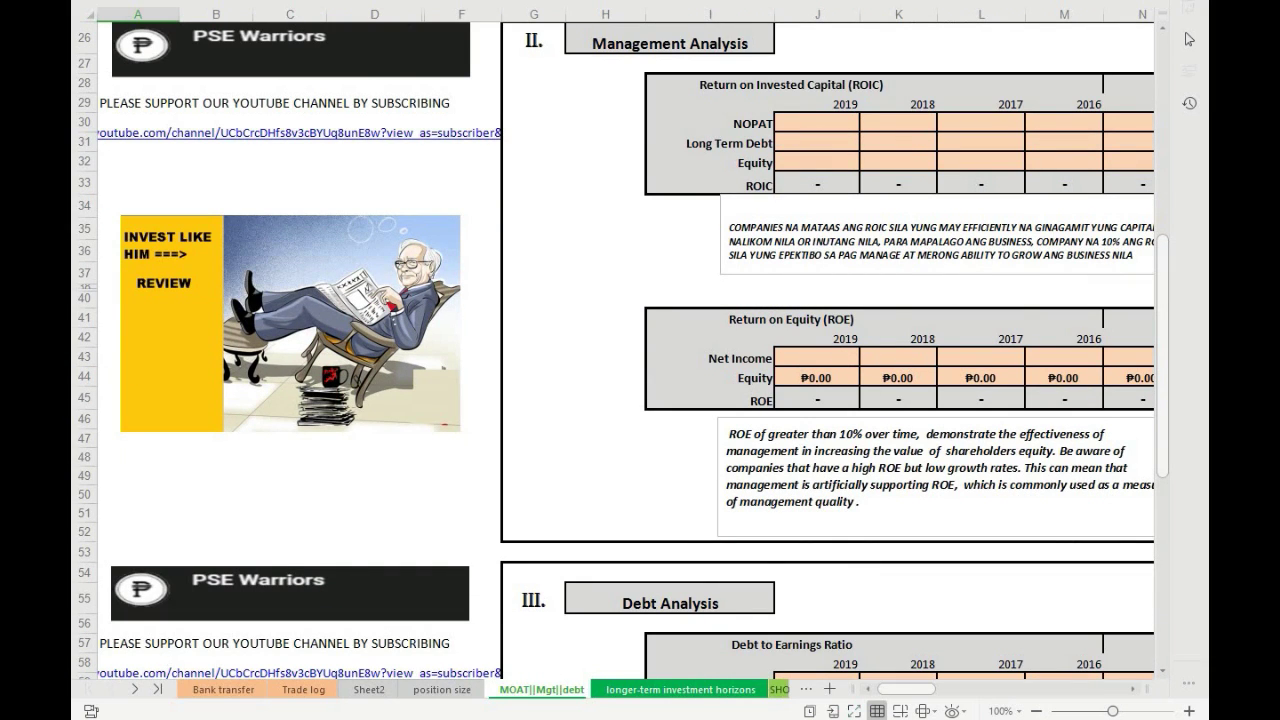
scroll(895, 309, "right", 2)
left_click_drag(1162, 393, 1162, 218)
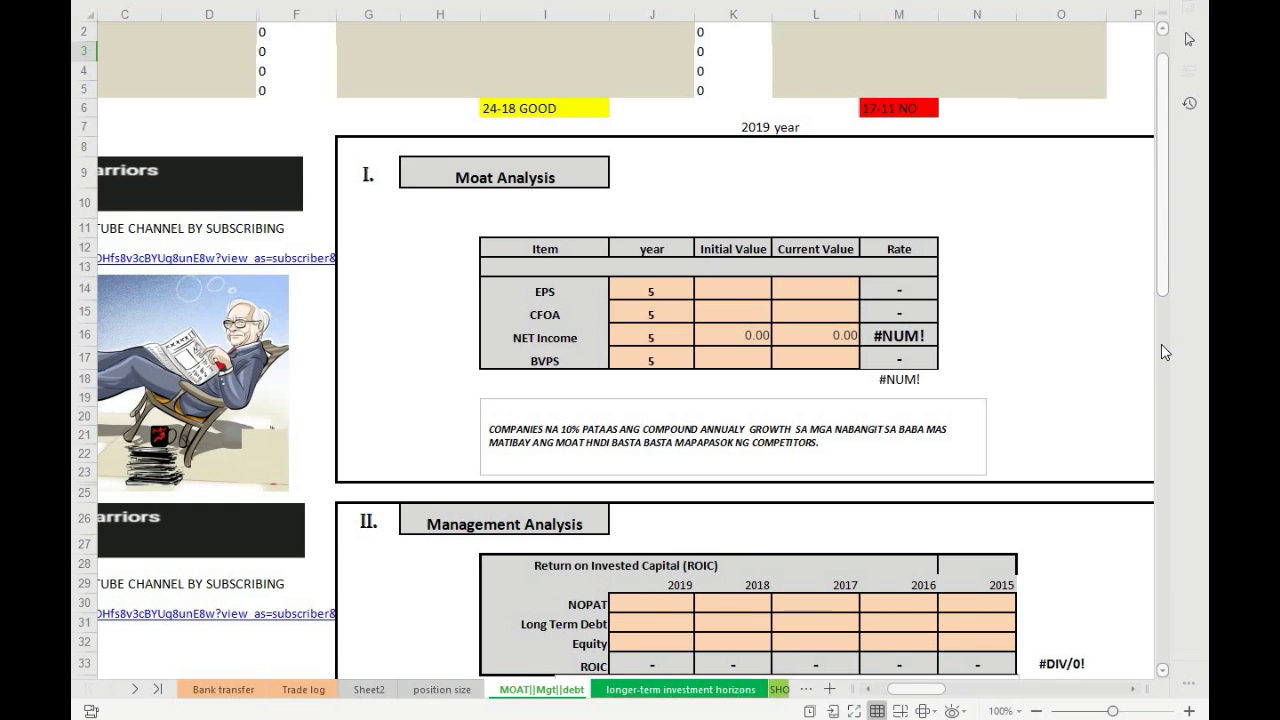
scroll(1161, 295, "down", 5)
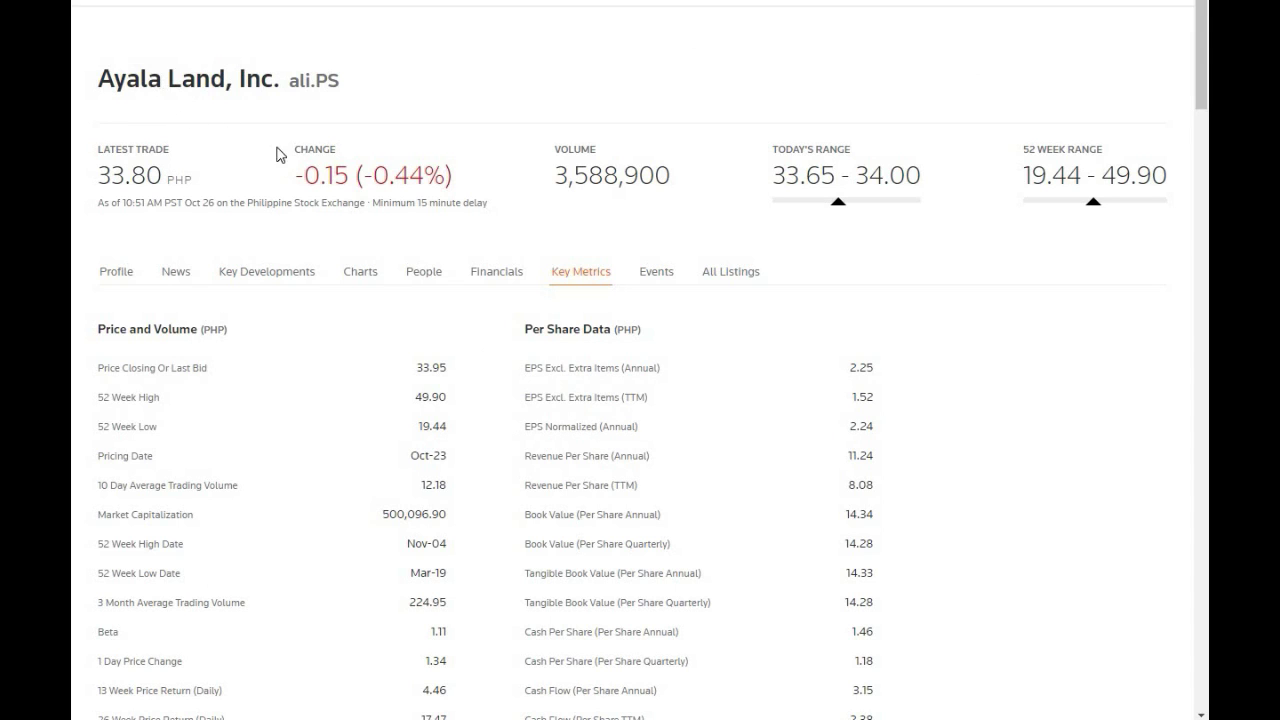
Copy Ayala Land's 2019–2015 Net Income from the income statement and select the ROE Net Income cells
left_click(476, 281)
scroll(505, 350, "down", 2)
scroll(505, 352, "down", 3)
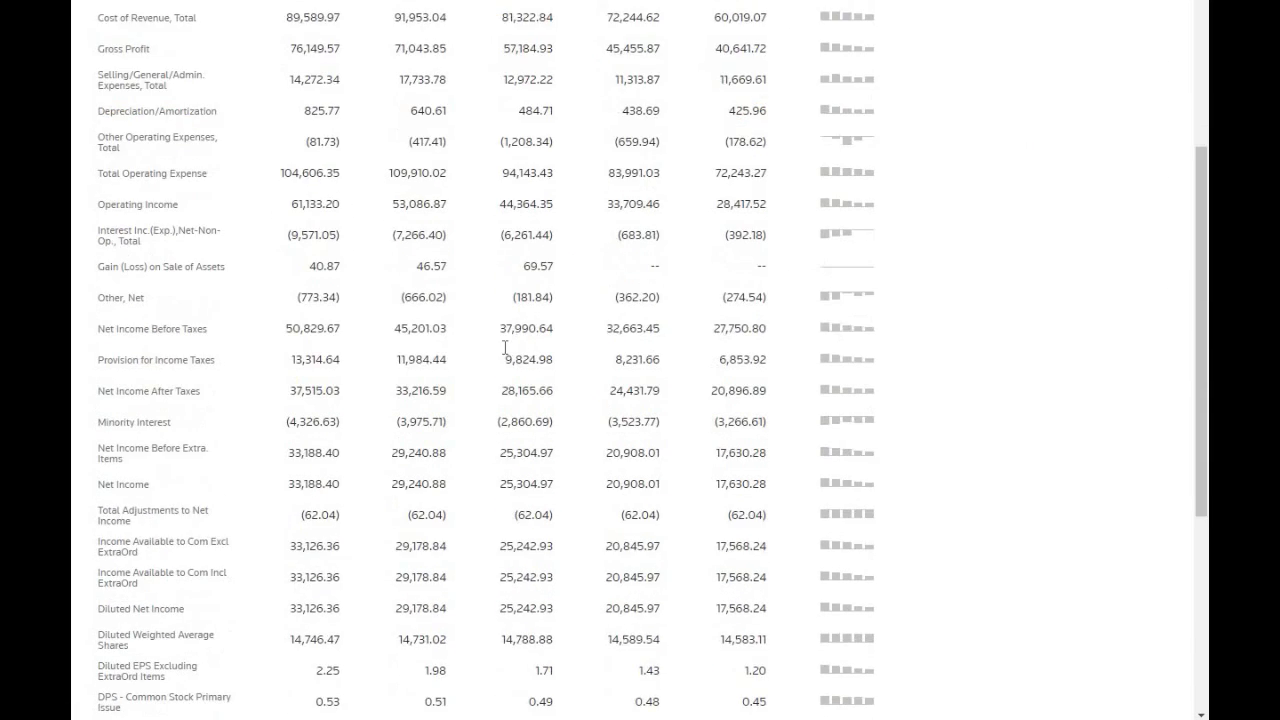
scroll(505, 352, "down", 3)
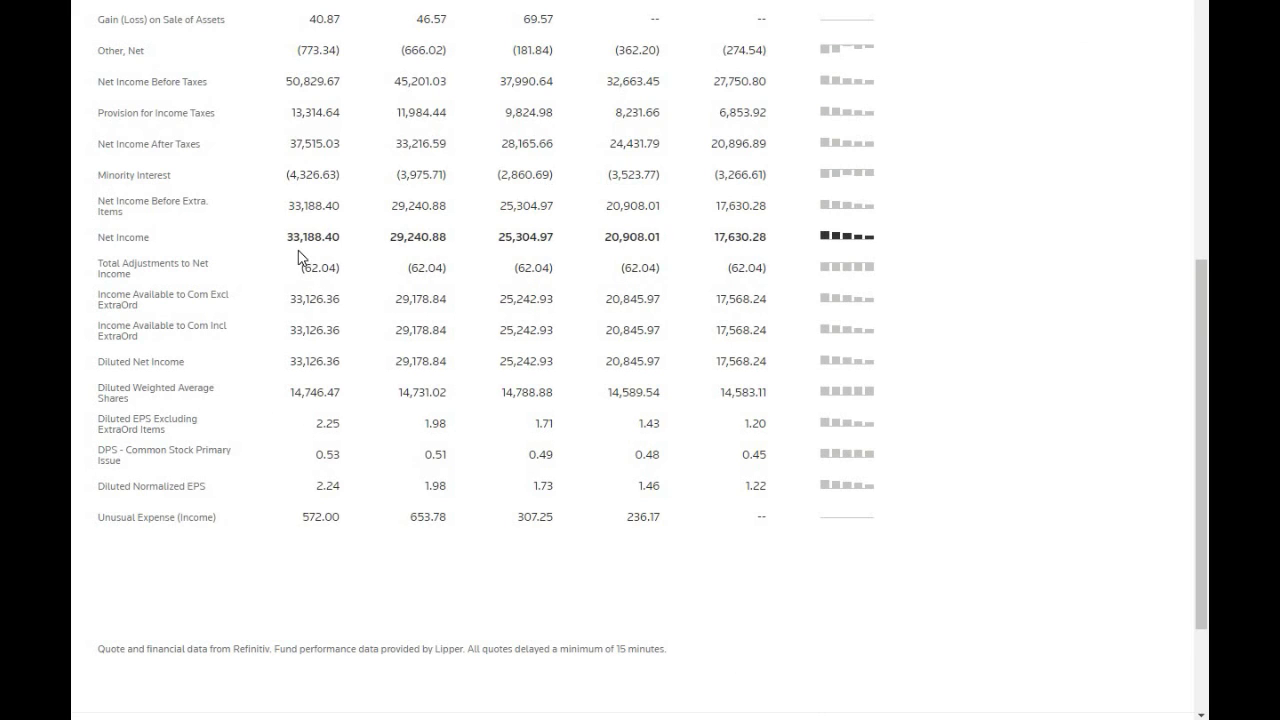
left_click_drag(288, 236, 766, 236)
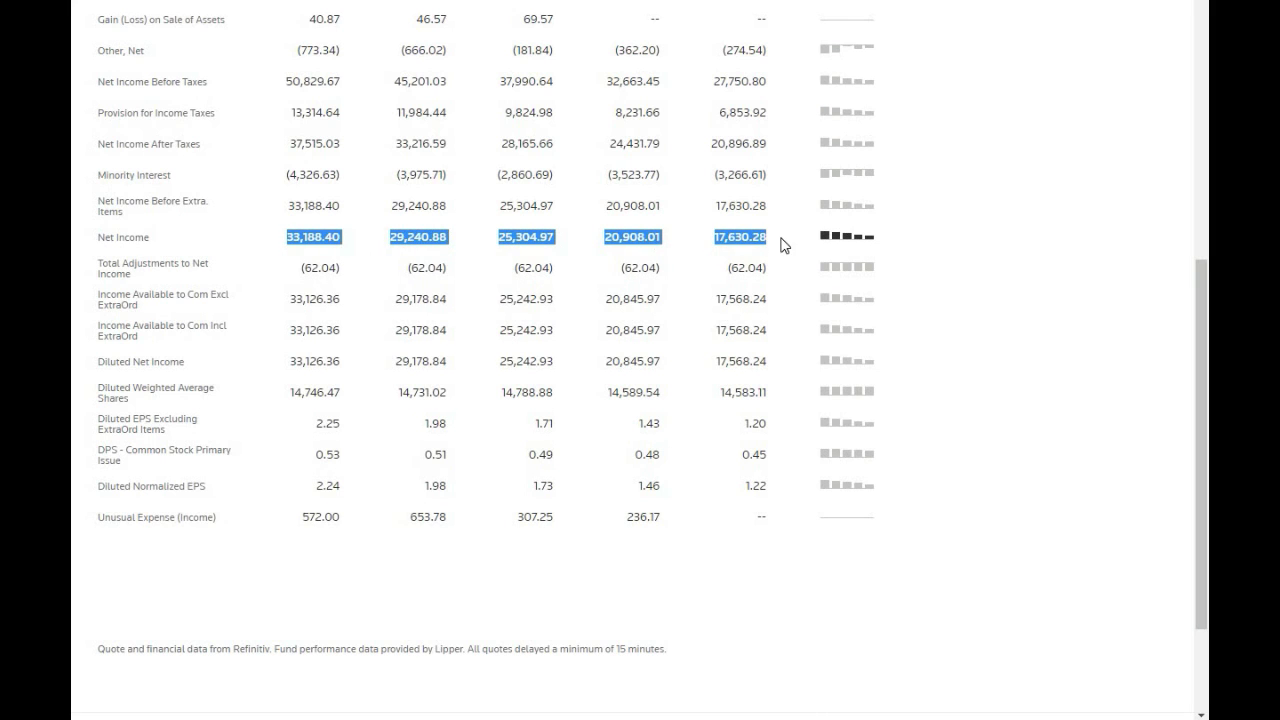
key("alt+Tab")
left_click_drag(643, 519, 970, 512)
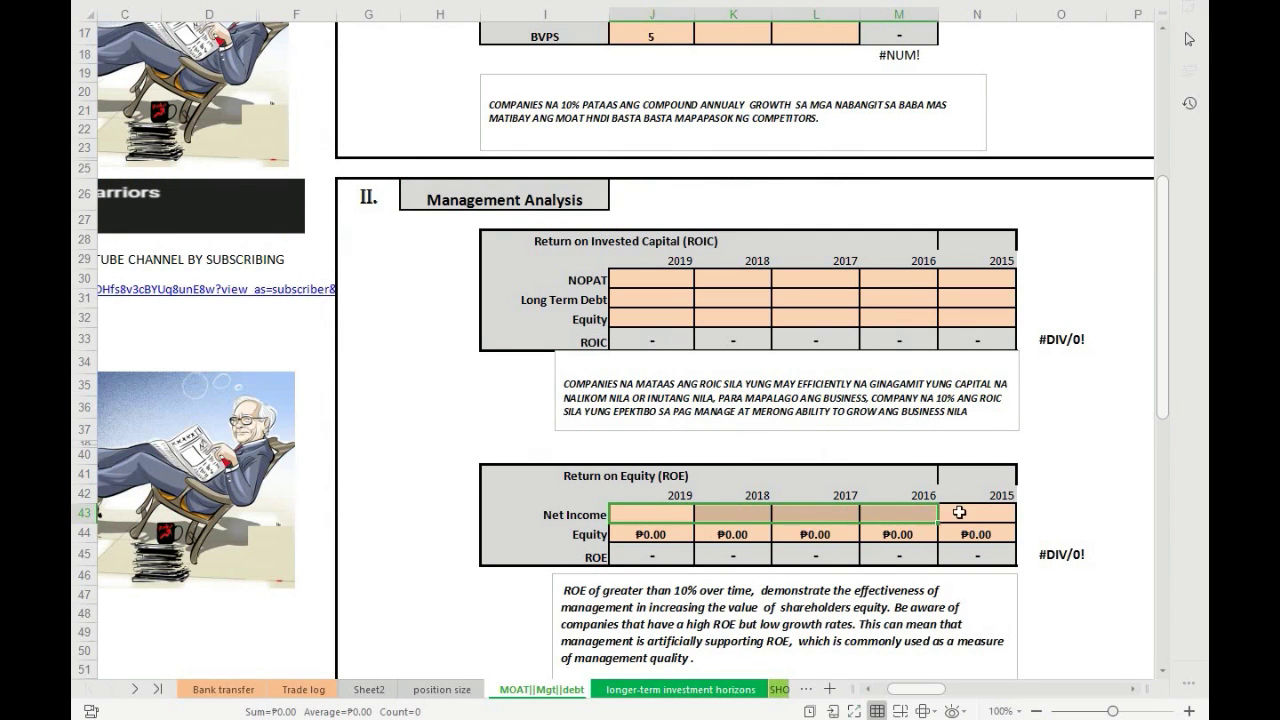
Paste the Net Income figures (33,188.40 to 17,630.28) into the ROE table, then return to Reuters
type("33,188.40\t29,240.88\t25,304.97\t20,908.01\t17,630.28")
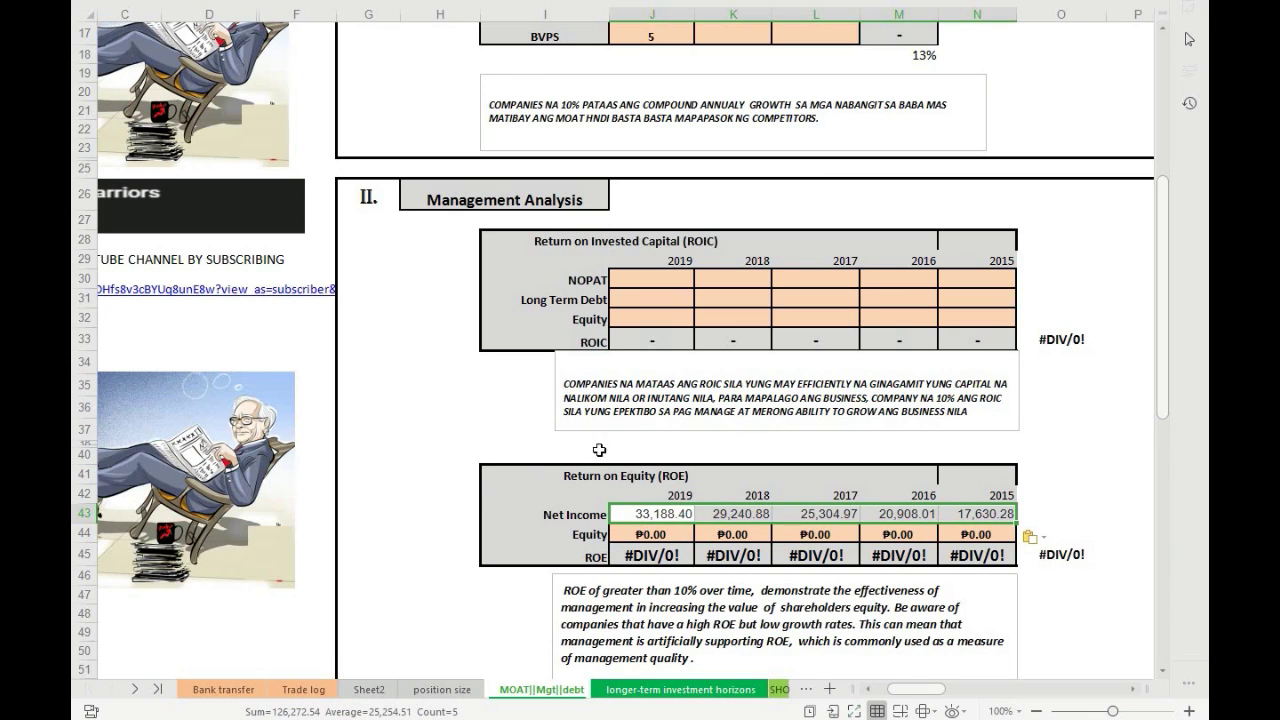
left_click(488, 408)
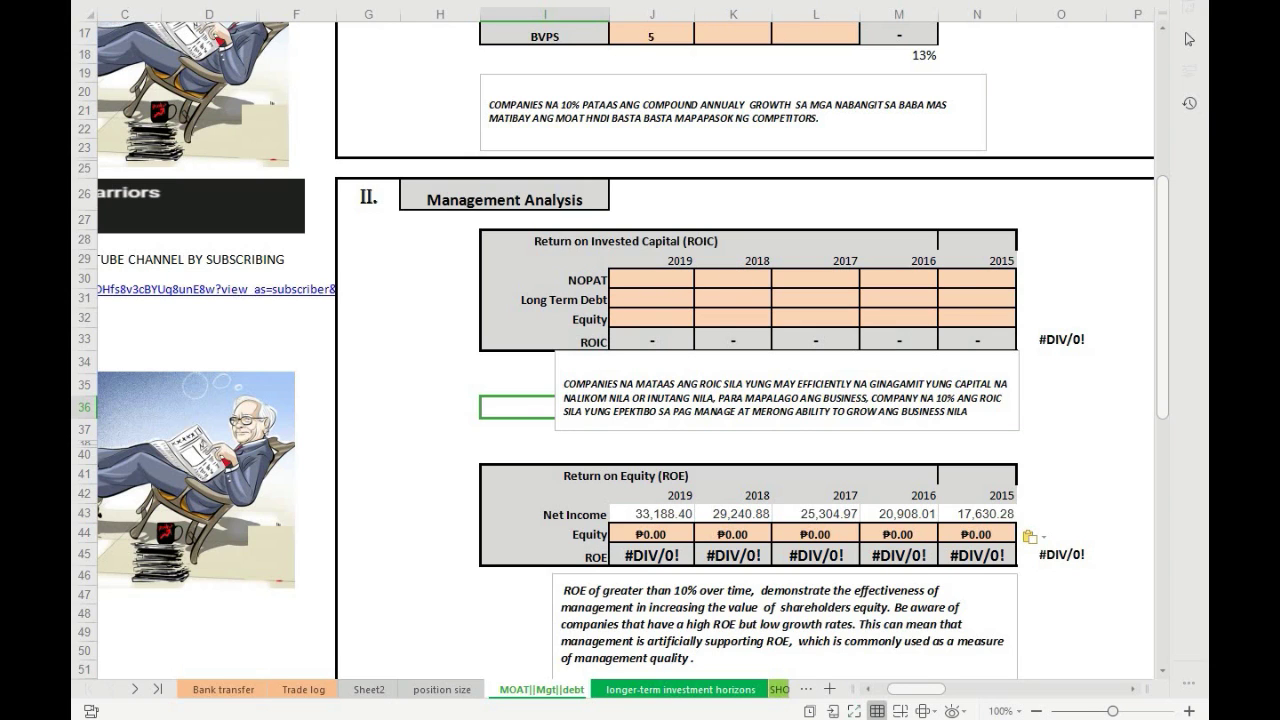
mouse_move(650, 712)
left_click(660, 630)
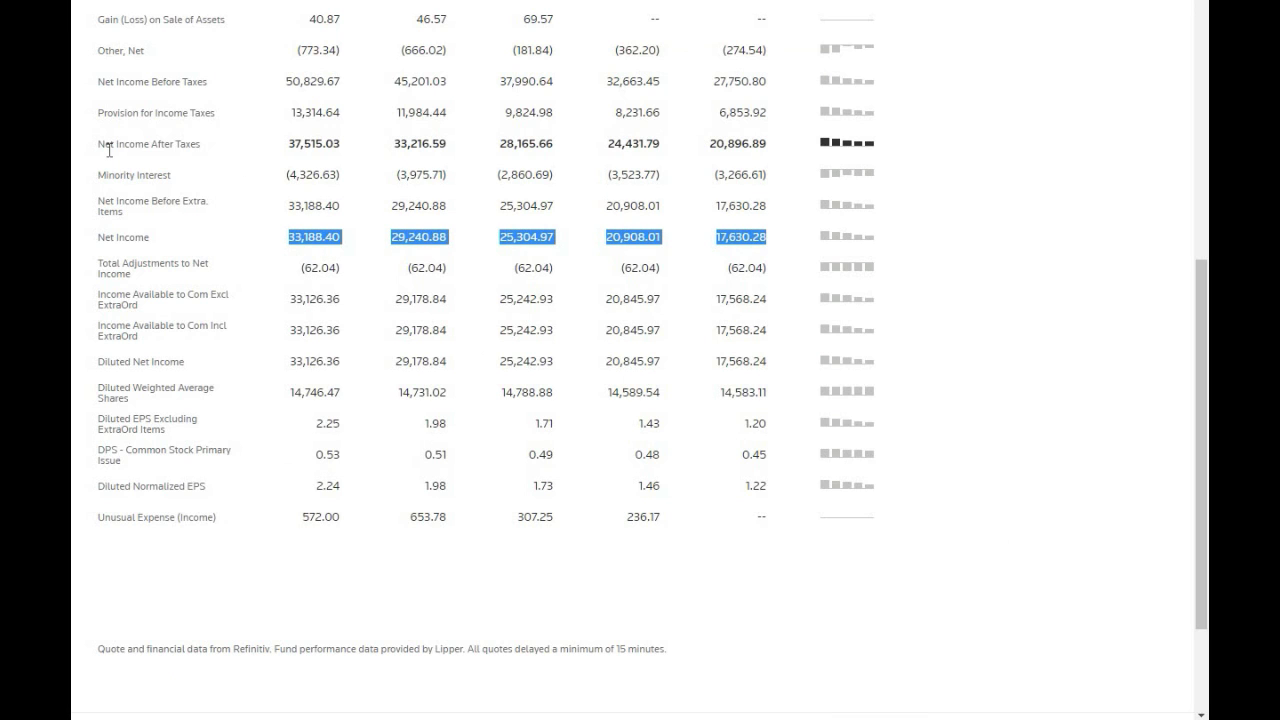
Paste 2019–2015 Net Income After Taxes into the NOPAT row (37,515.03 to 20,896.89)
left_click_drag(290, 144, 770, 153)
key("ctrl+c")
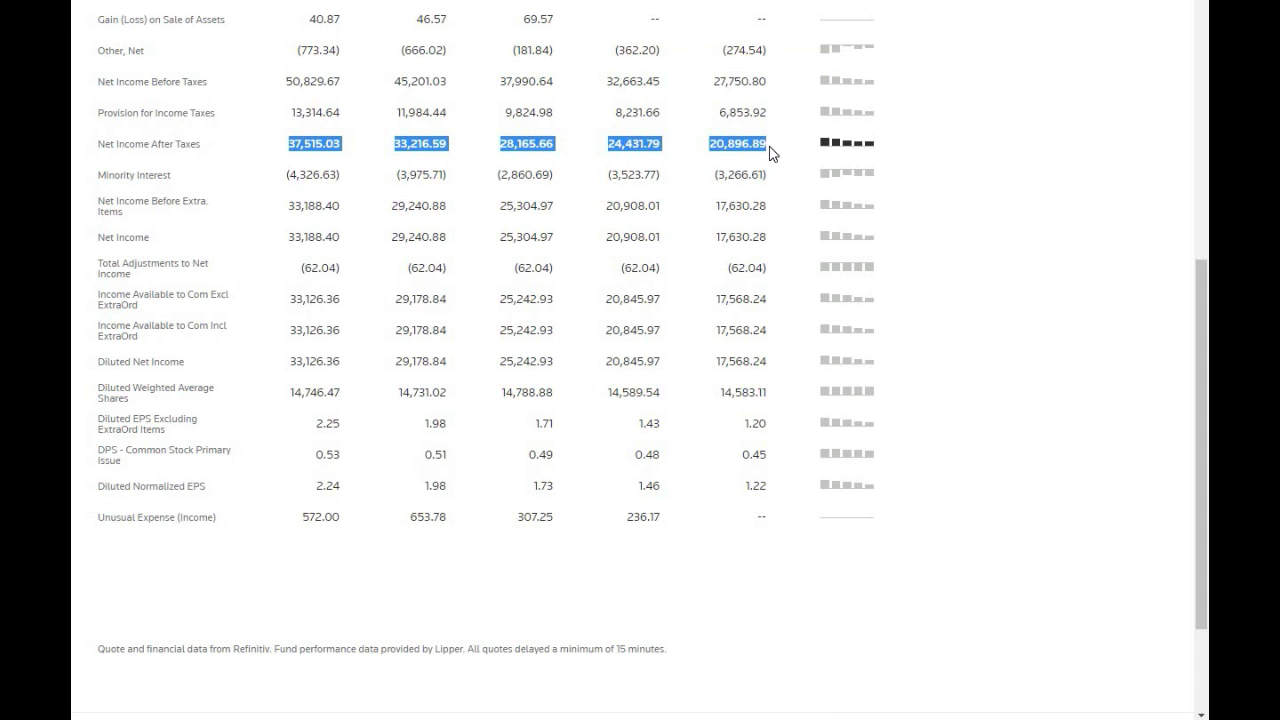
key("alt+Tab")
left_click_drag(648, 326, 977, 324)
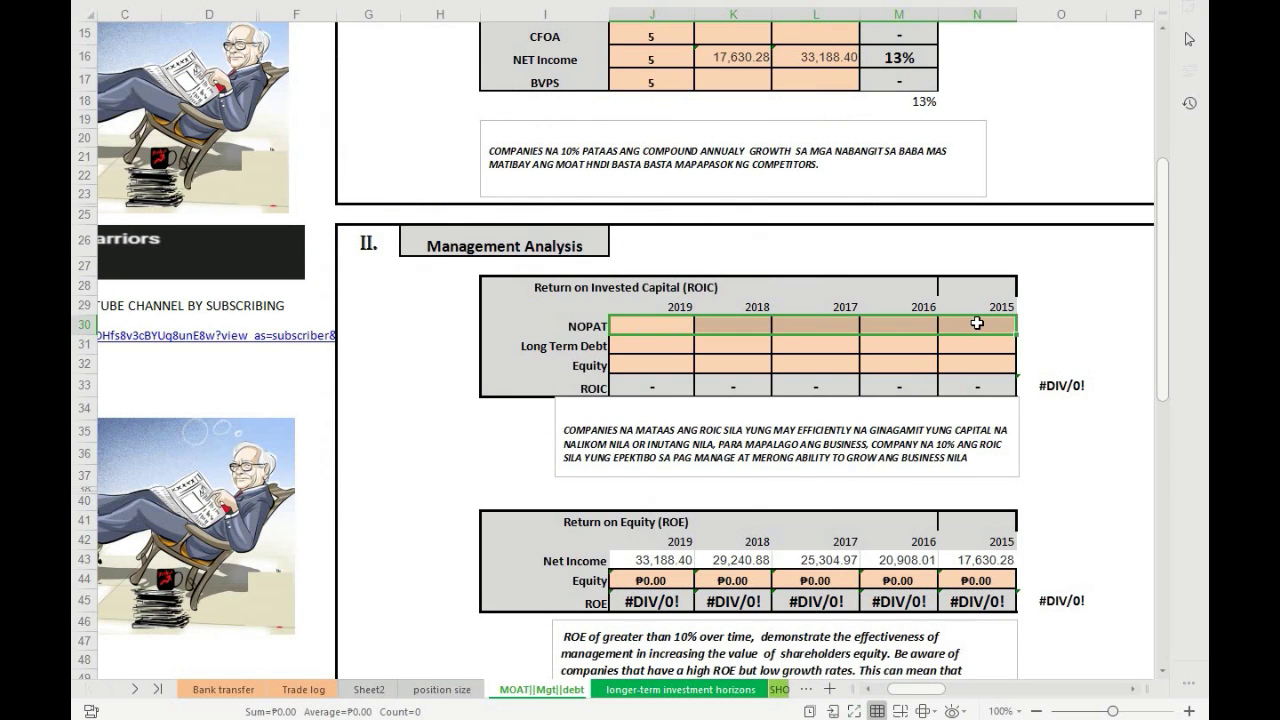
key("ctrl+v")
left_click(495, 445)
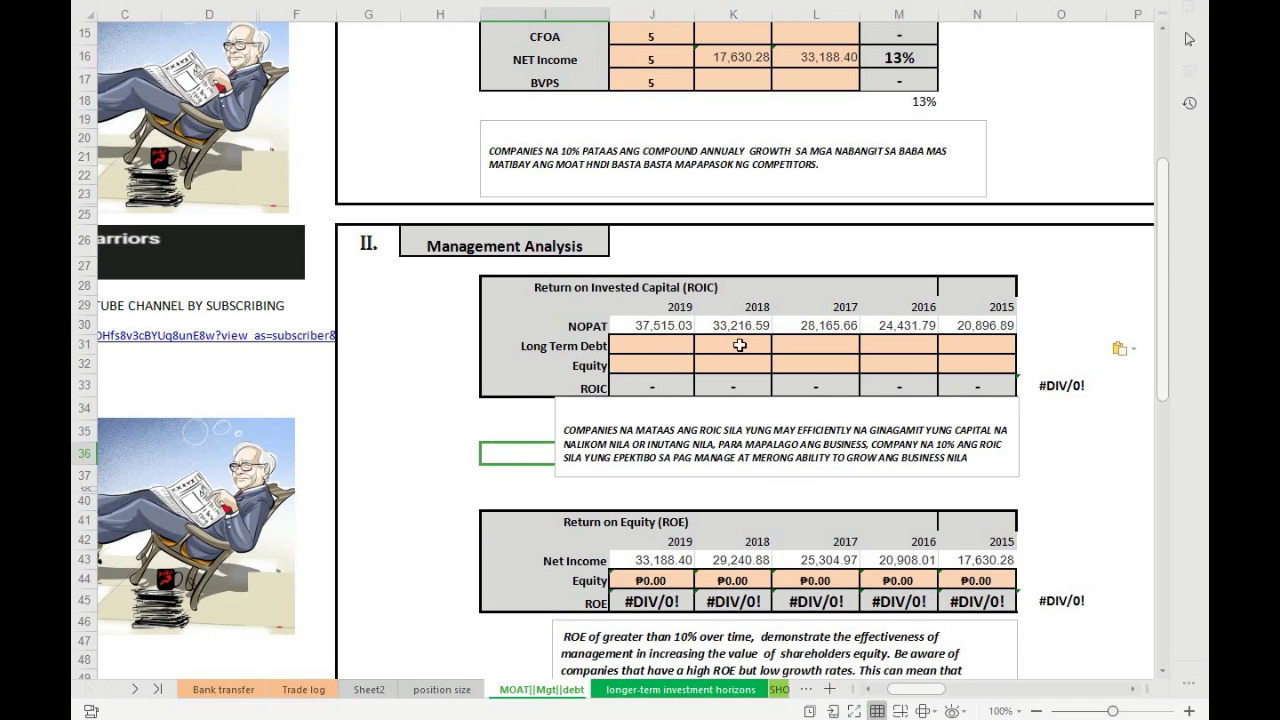
Bring up Ayala Land's annual balance sheet in Reuters
key("alt+Tab")
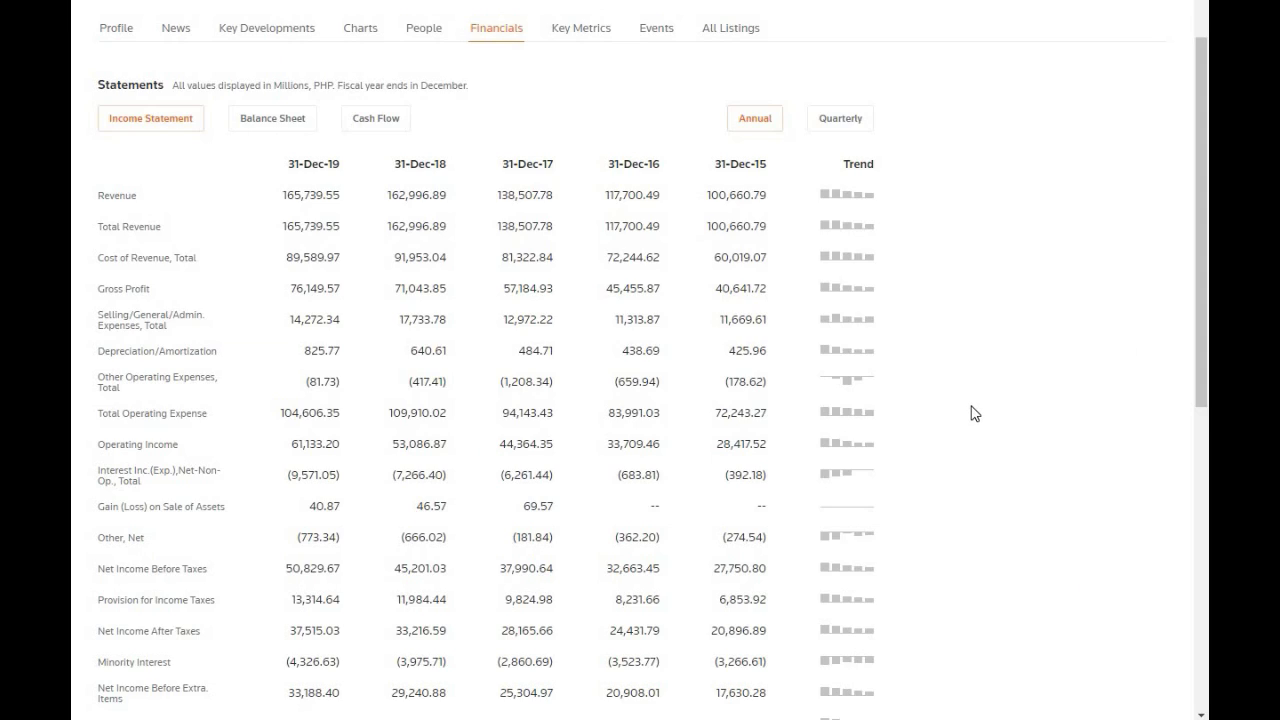
scroll(975, 413, "up", 3)
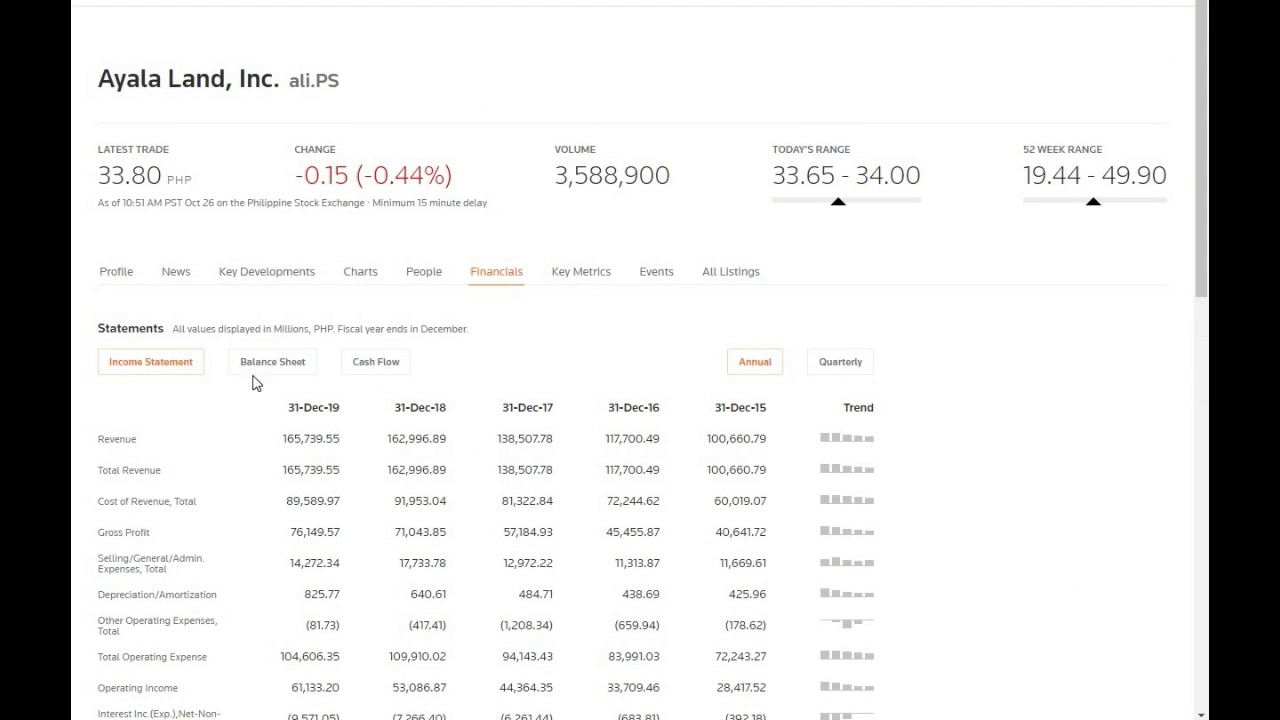
left_click(263, 368)
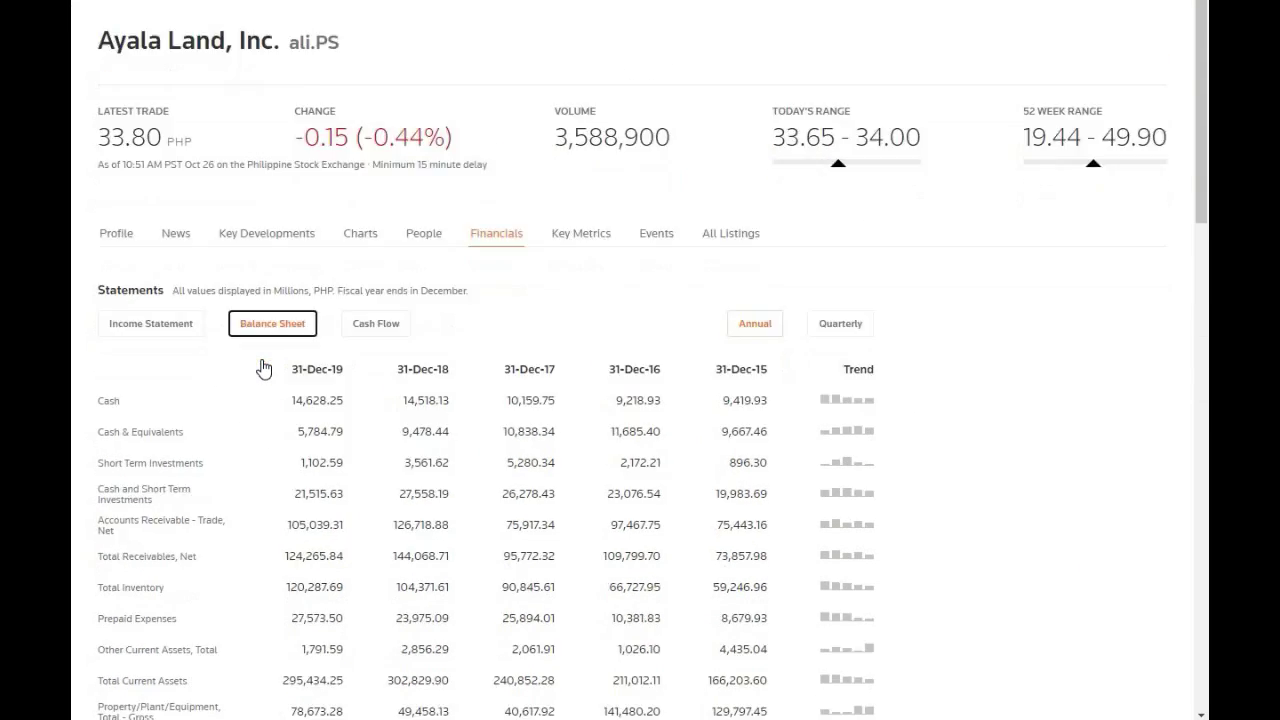
scroll(263, 367, "down", 5)
scroll(261, 367, "down", 1)
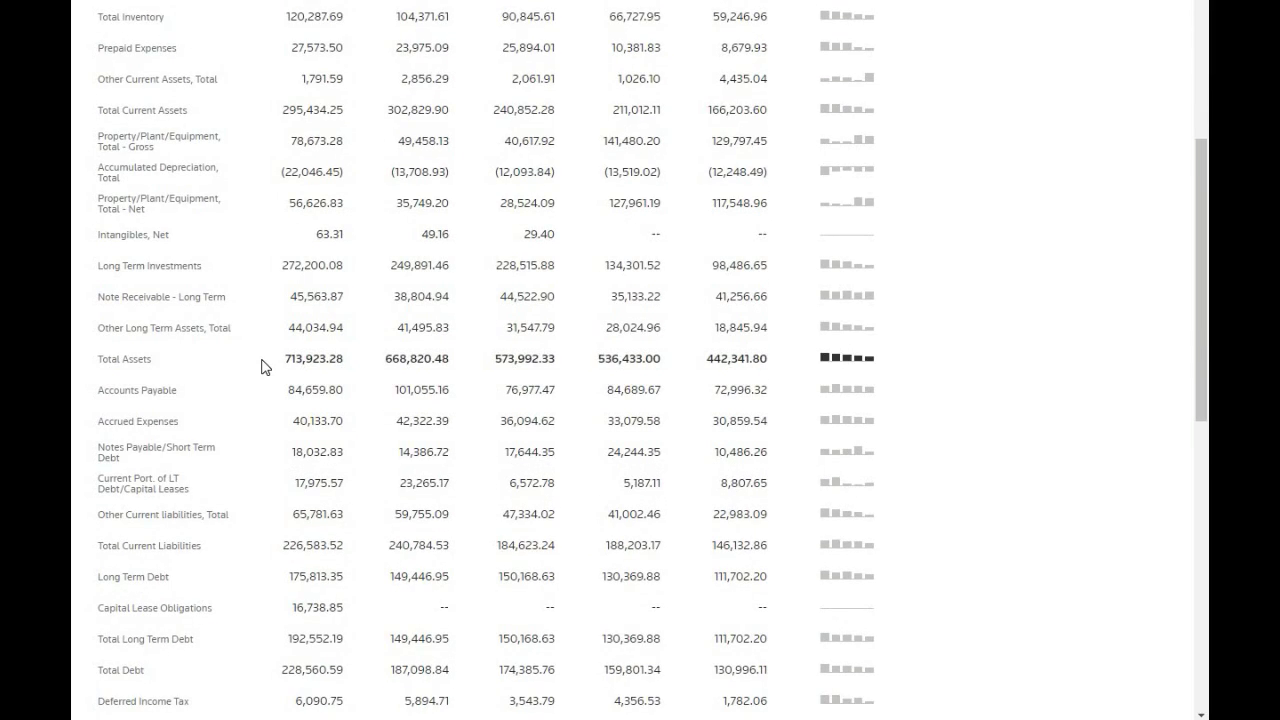
Copy the 2019–2015 Total Long Term Debt figures into the ROIC table's Long Term Debt row
scroll(200, 460, "down", 2)
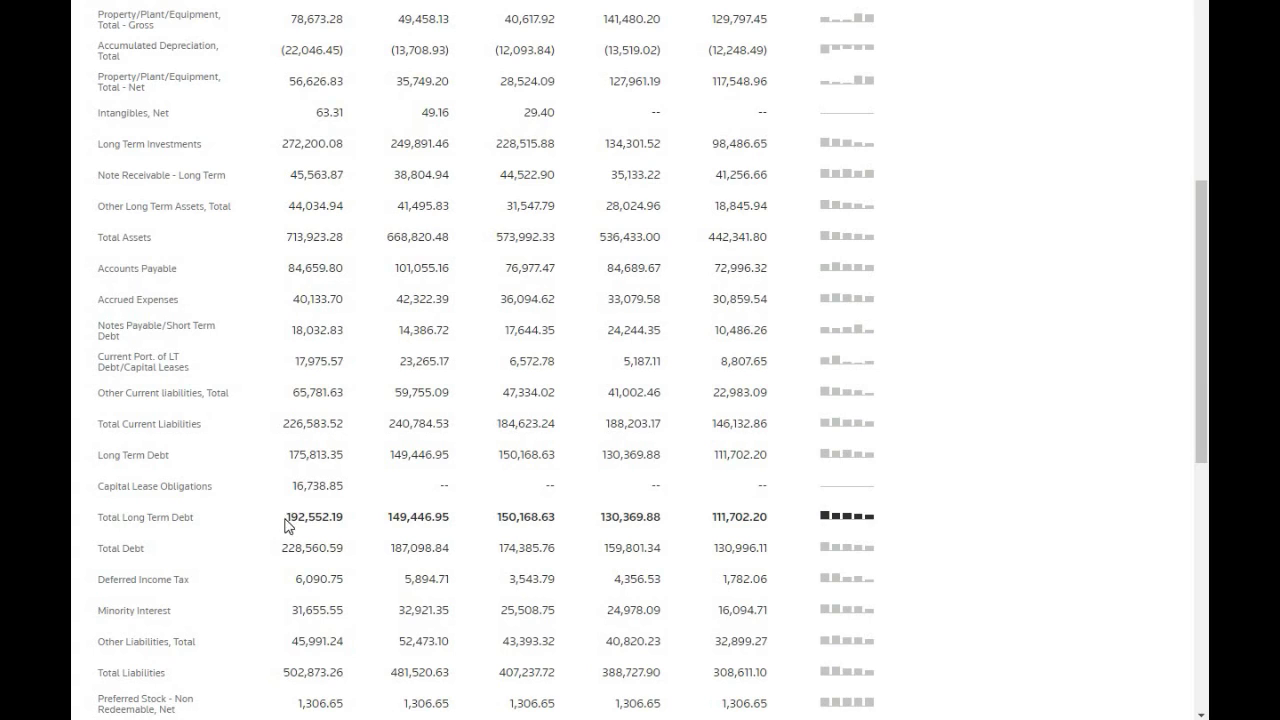
left_click_drag(287, 518, 770, 520)
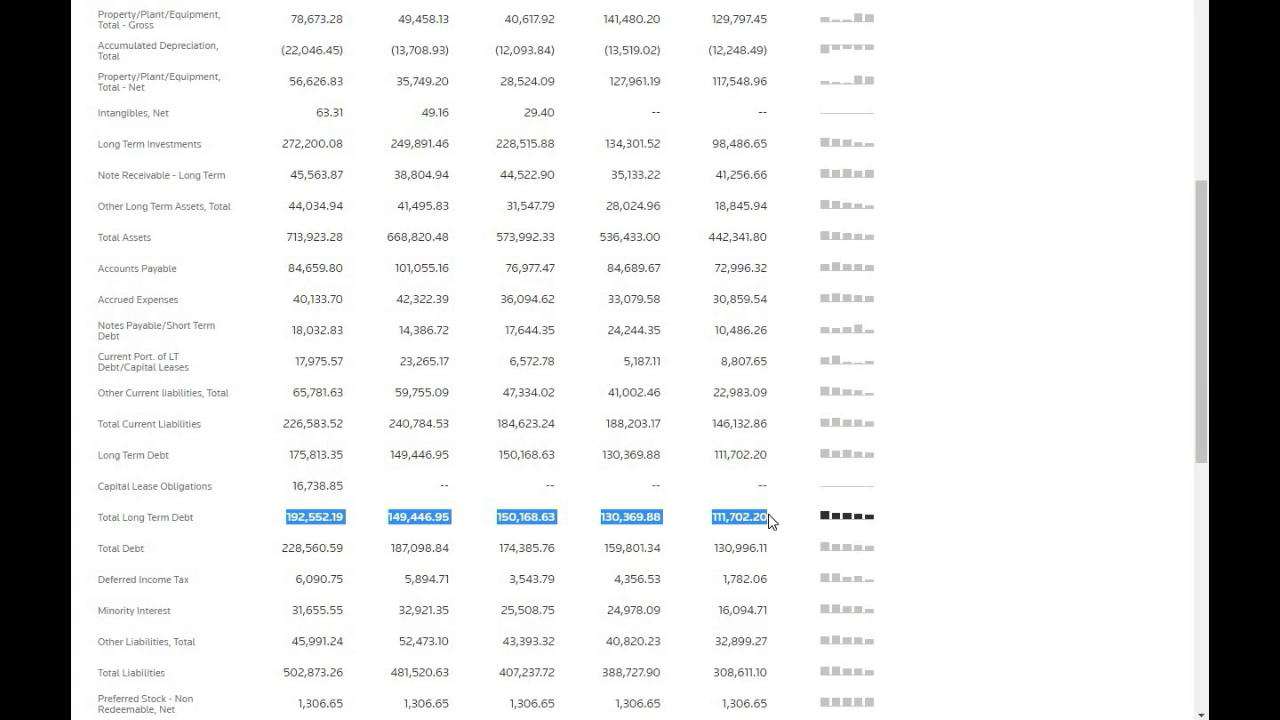
key("alt+Tab")
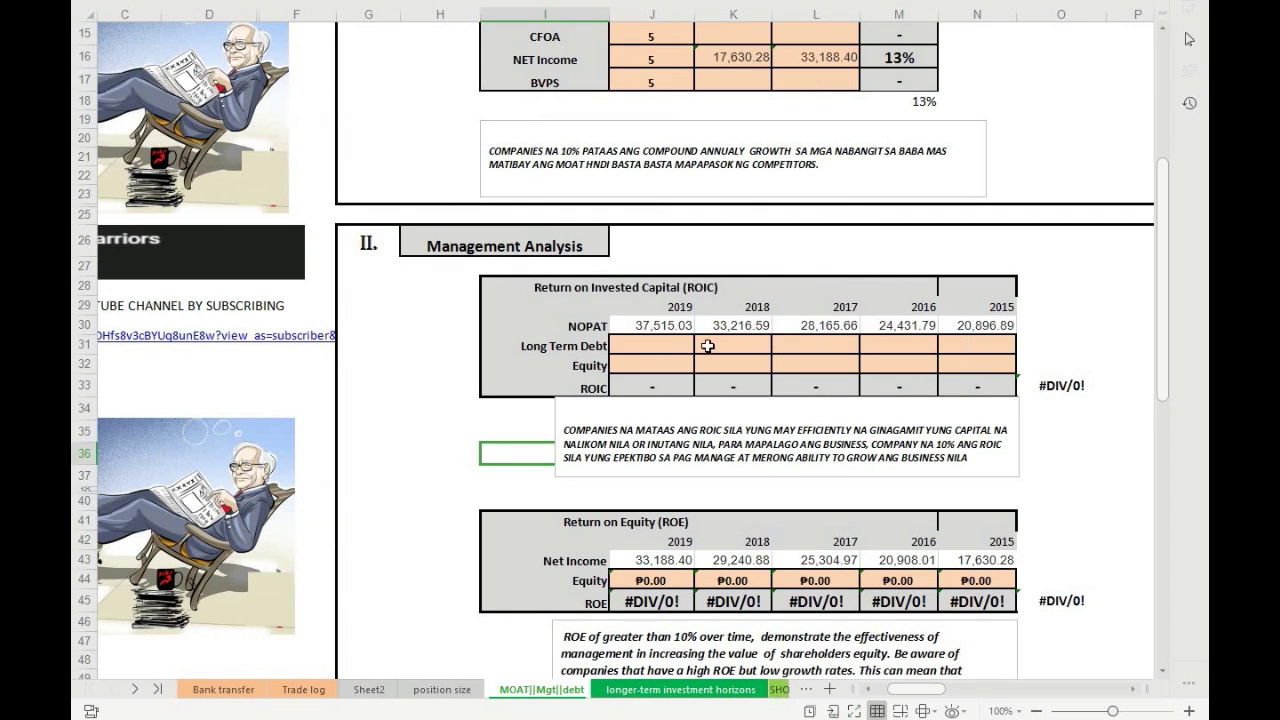
left_click_drag(650, 345, 712, 347)
left_click_drag(968, 354, 970, 354)
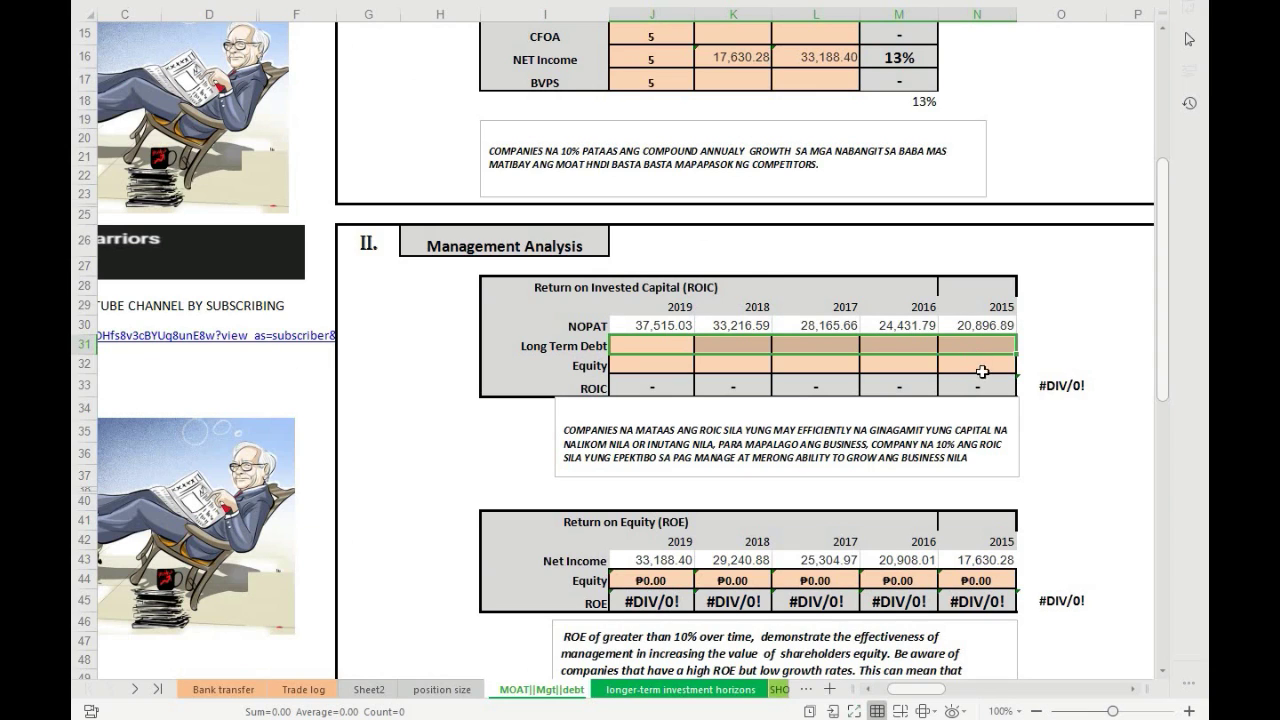
type("192,552.19\t149,446.95\t150,168.63\t130,369.88\t111,702.20")
left_click(1060, 431)
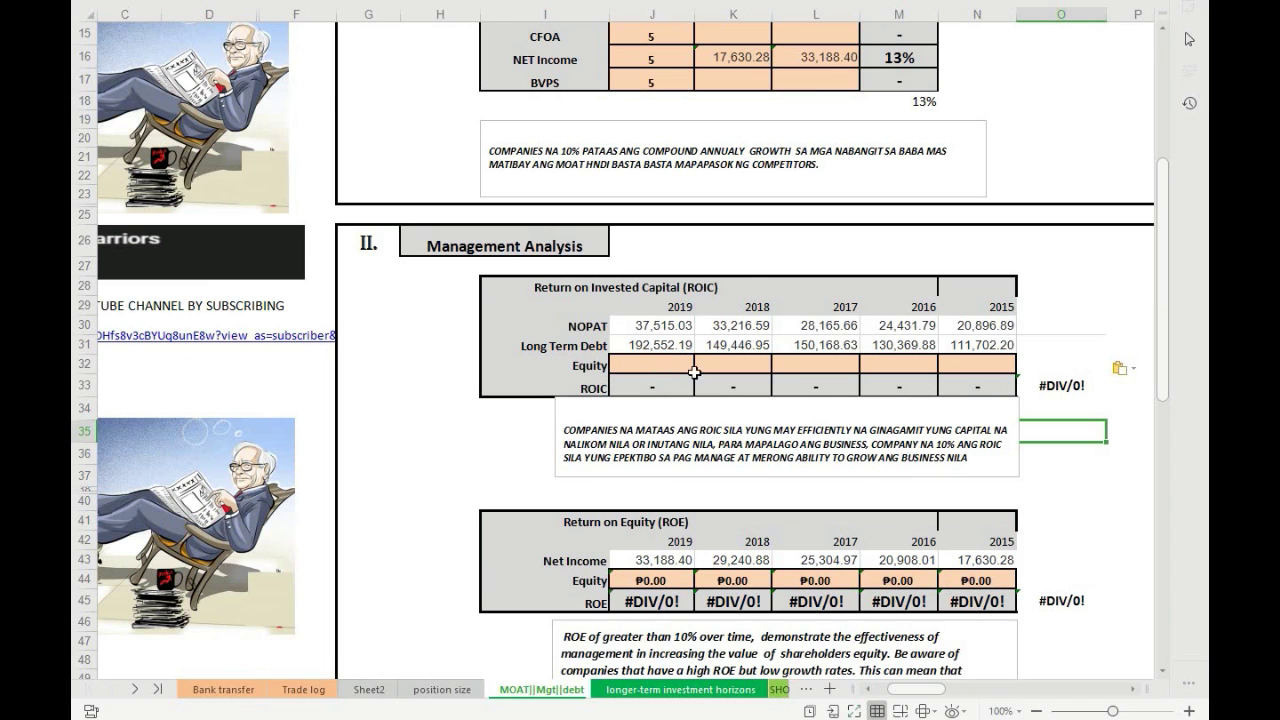
Paste 2019–2015 Total Equity into the Equity row, giving ROIC of 9–10% and ROE of 13–16%
key("alt+Tab")
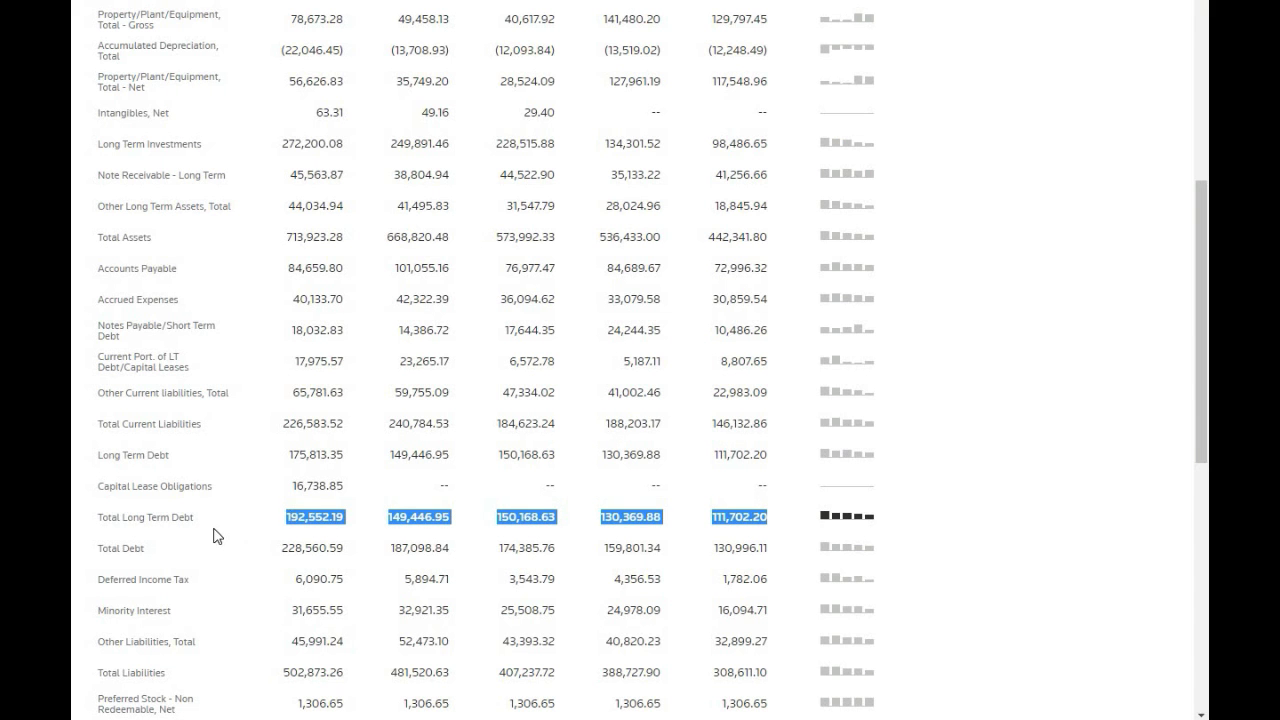
scroll(366, 533, "down", 3)
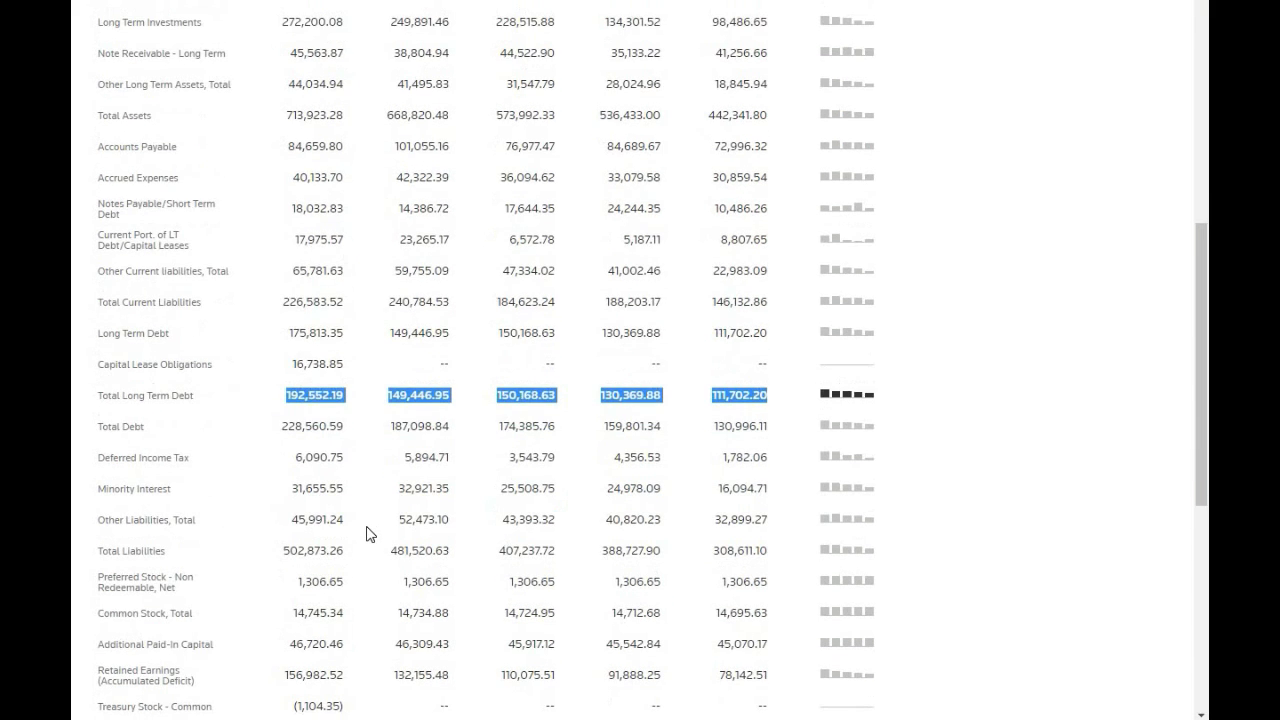
scroll(366, 533, "down", 1)
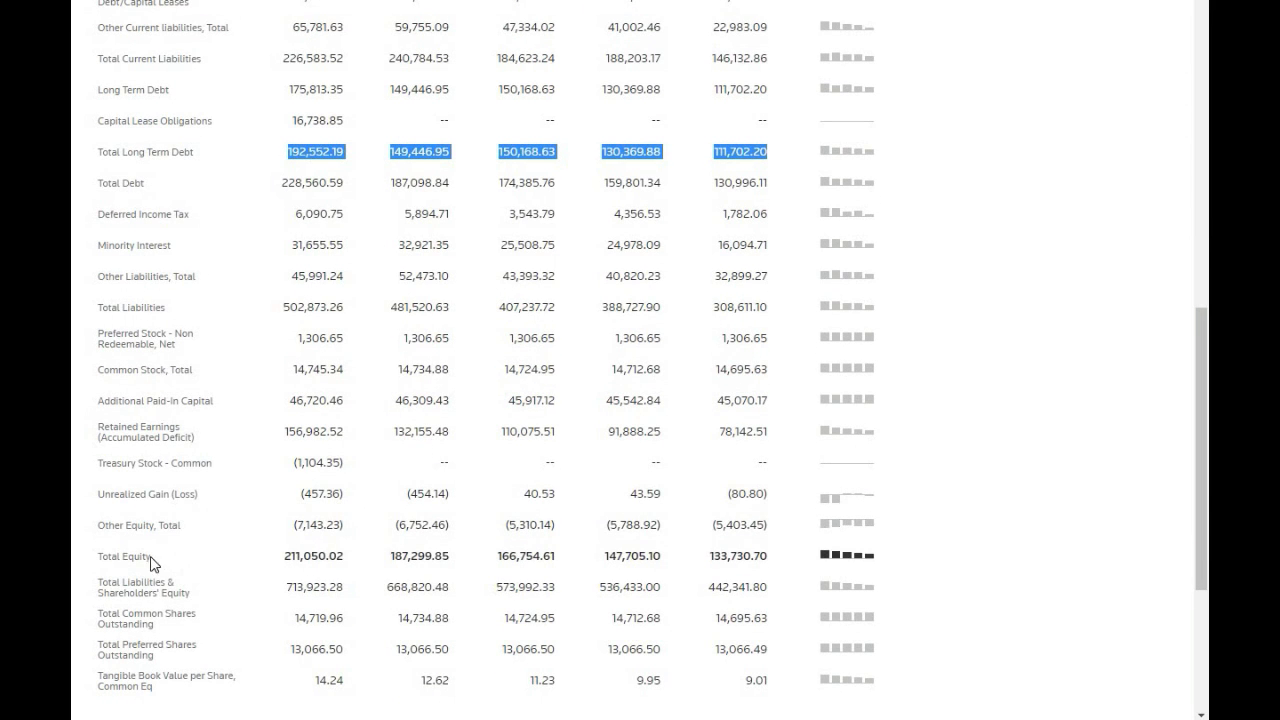
left_click(285, 563)
left_click_drag(287, 560, 778, 562)
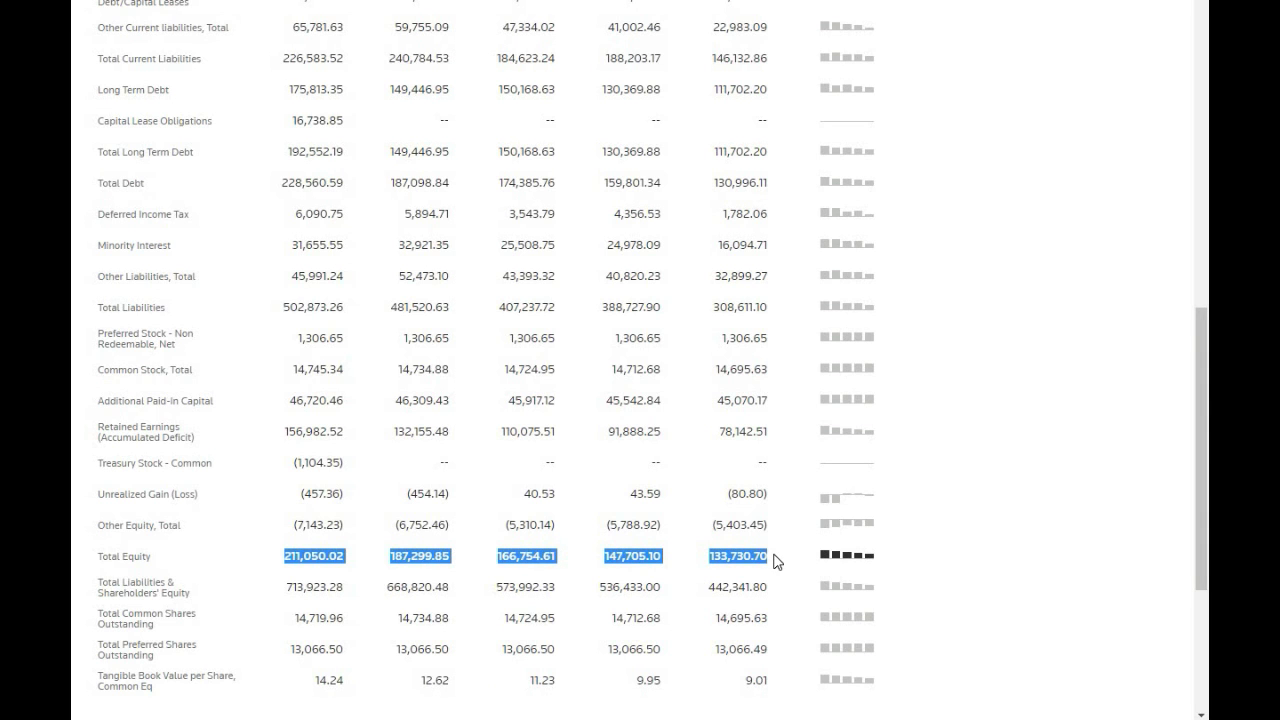
key("alt+Tab")
left_click_drag(646, 366, 985, 369)
type("211,050.02\t187,299.85\t166,754.61\t147,705.10\t133,730.70")
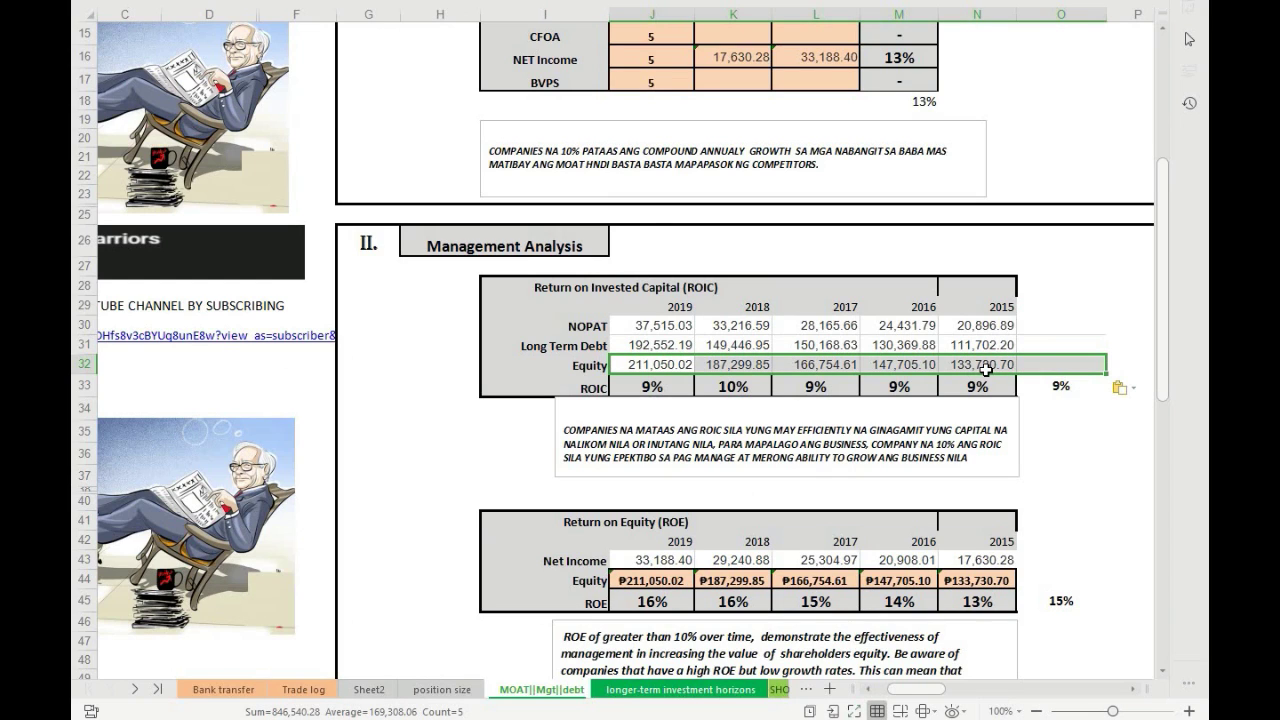
left_click(1062, 474)
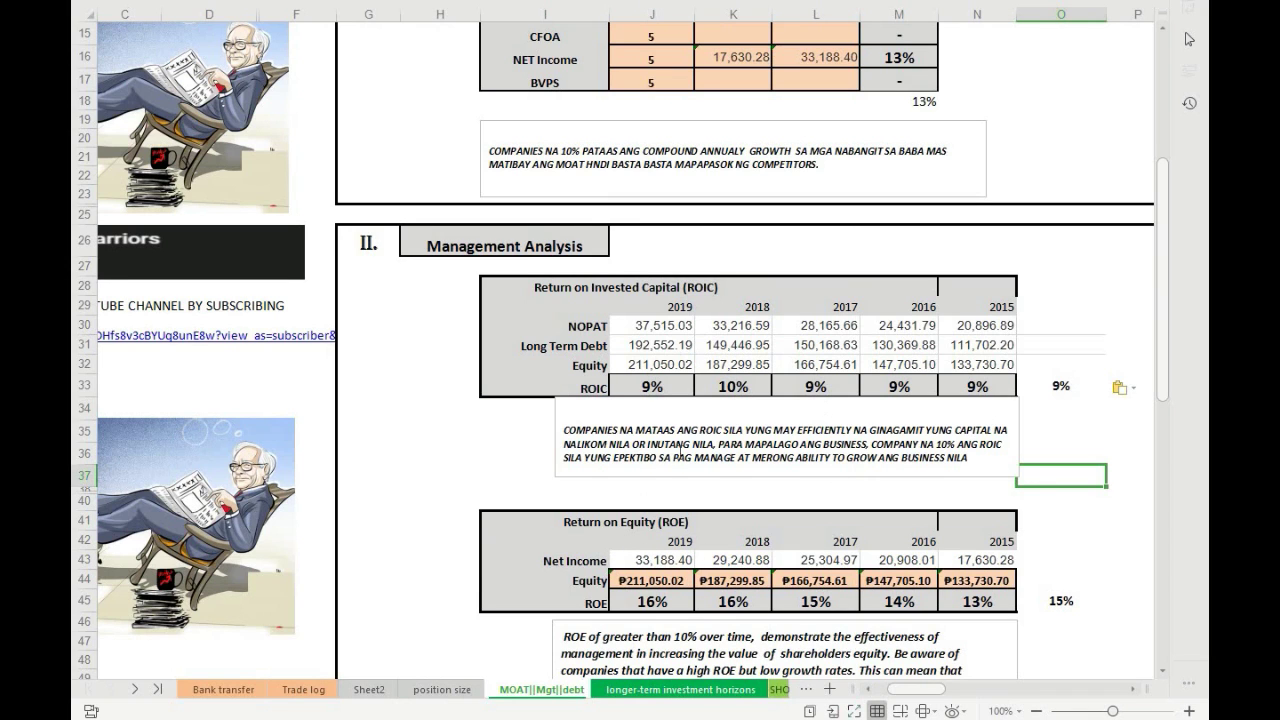
Enter the 2015 diluted normalized EPS 1.22 as the Moat Analysis EPS initial value
scroll(914, 593, "up", 5)
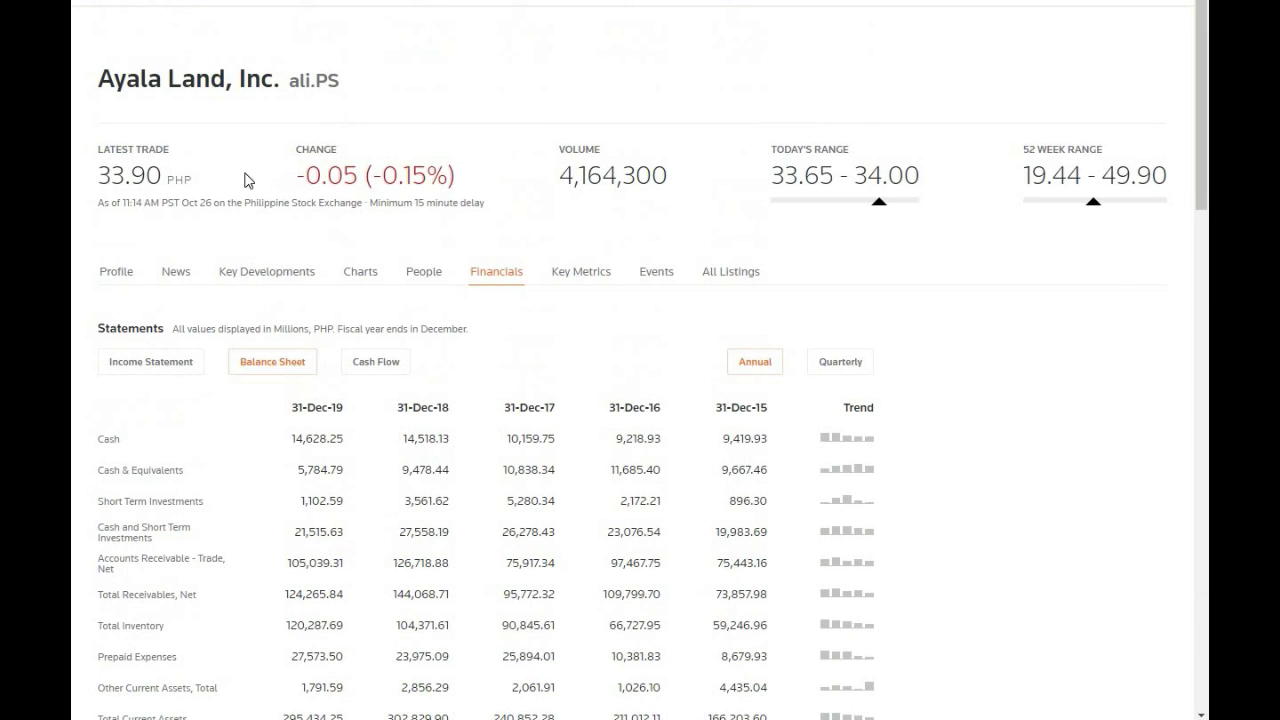
left_click(168, 365)
scroll(170, 369, "down", 2)
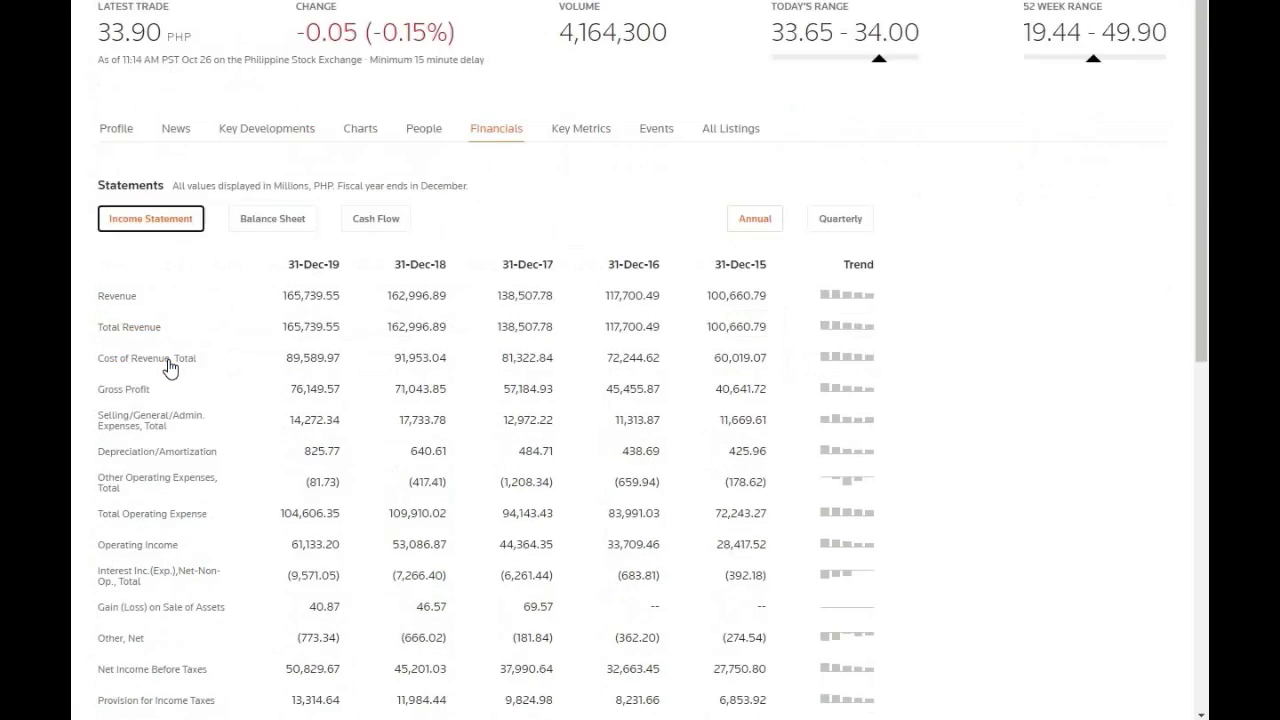
scroll(168, 362, "down", 6)
scroll(170, 366, "up", 1)
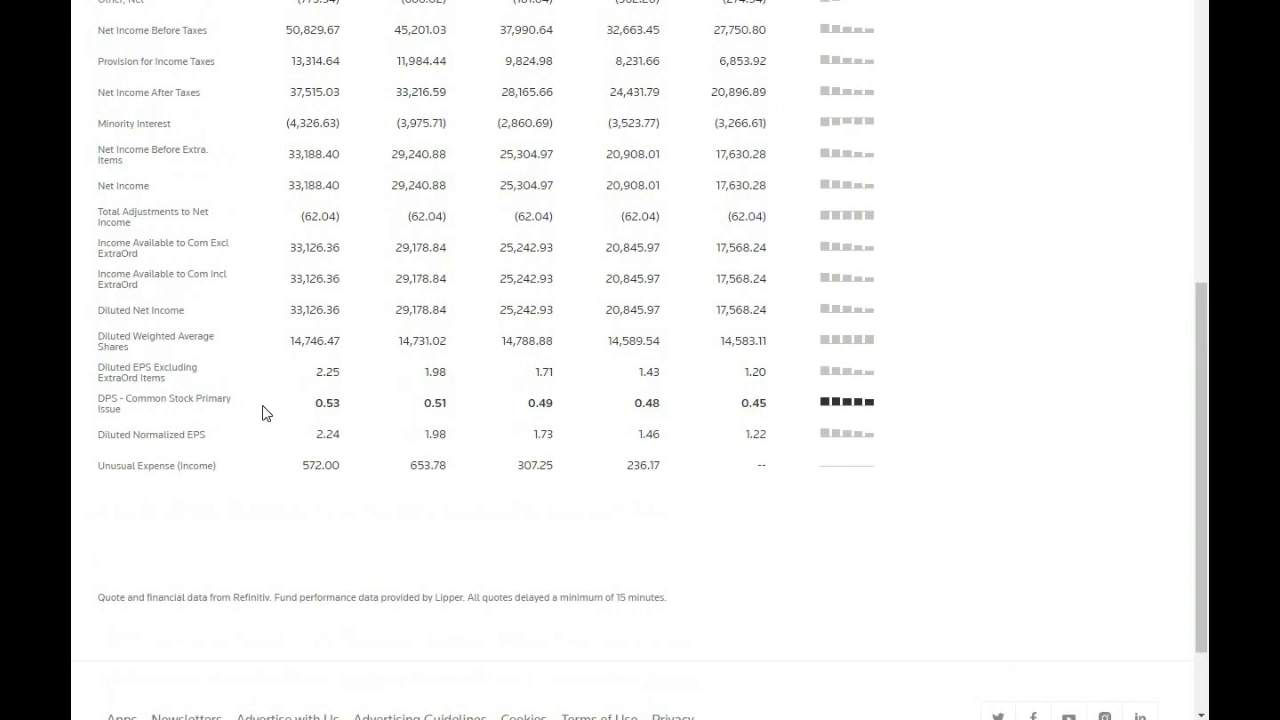
scroll(270, 413, "up", 1)
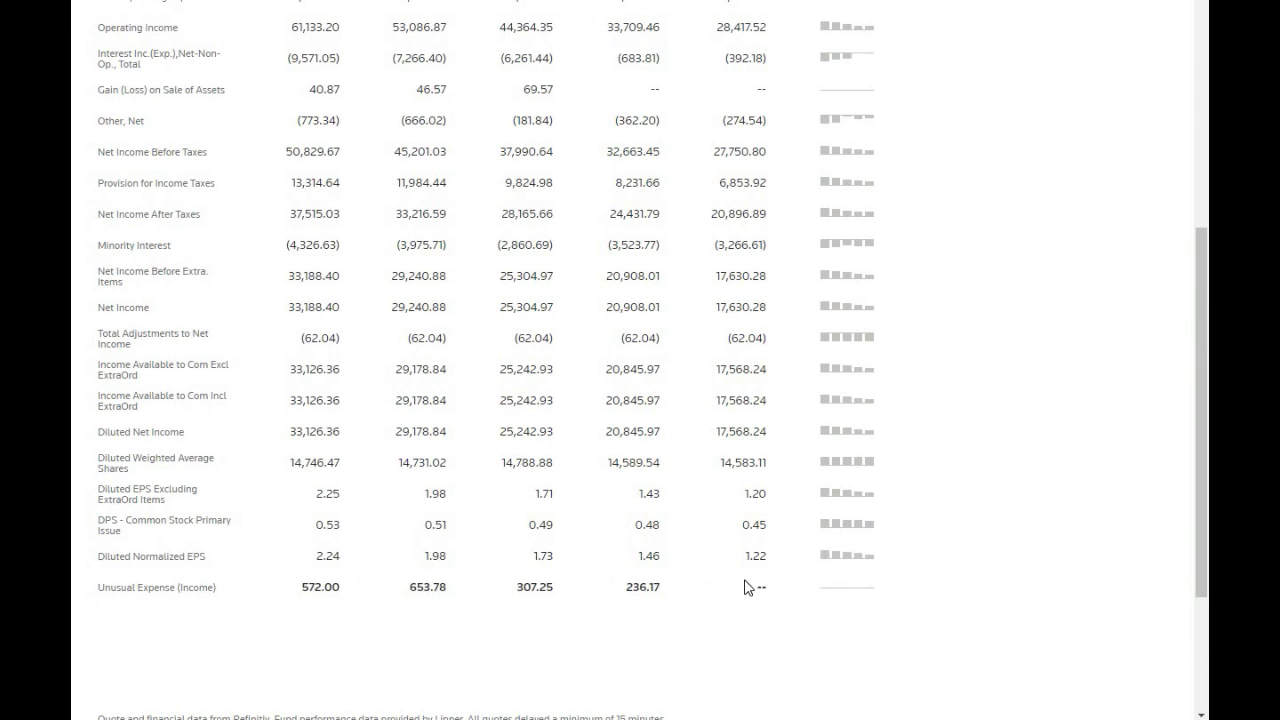
double_click(757, 557)
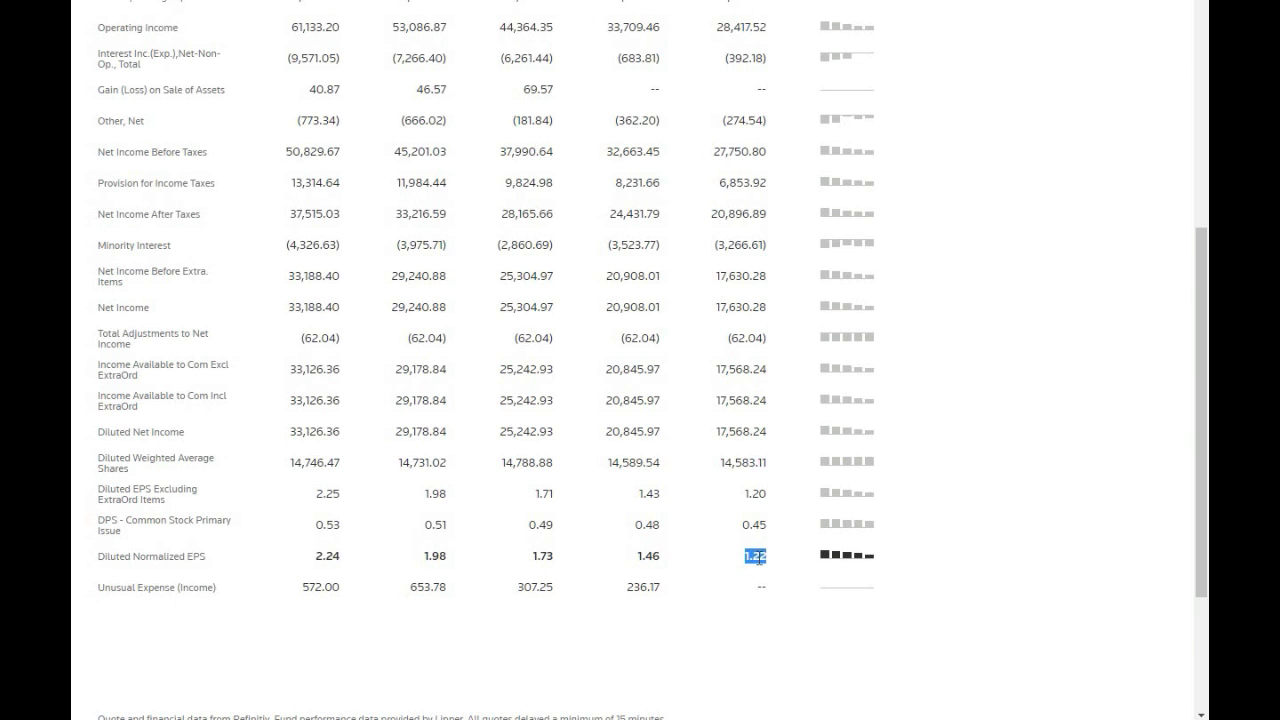
key("alt+Tab")
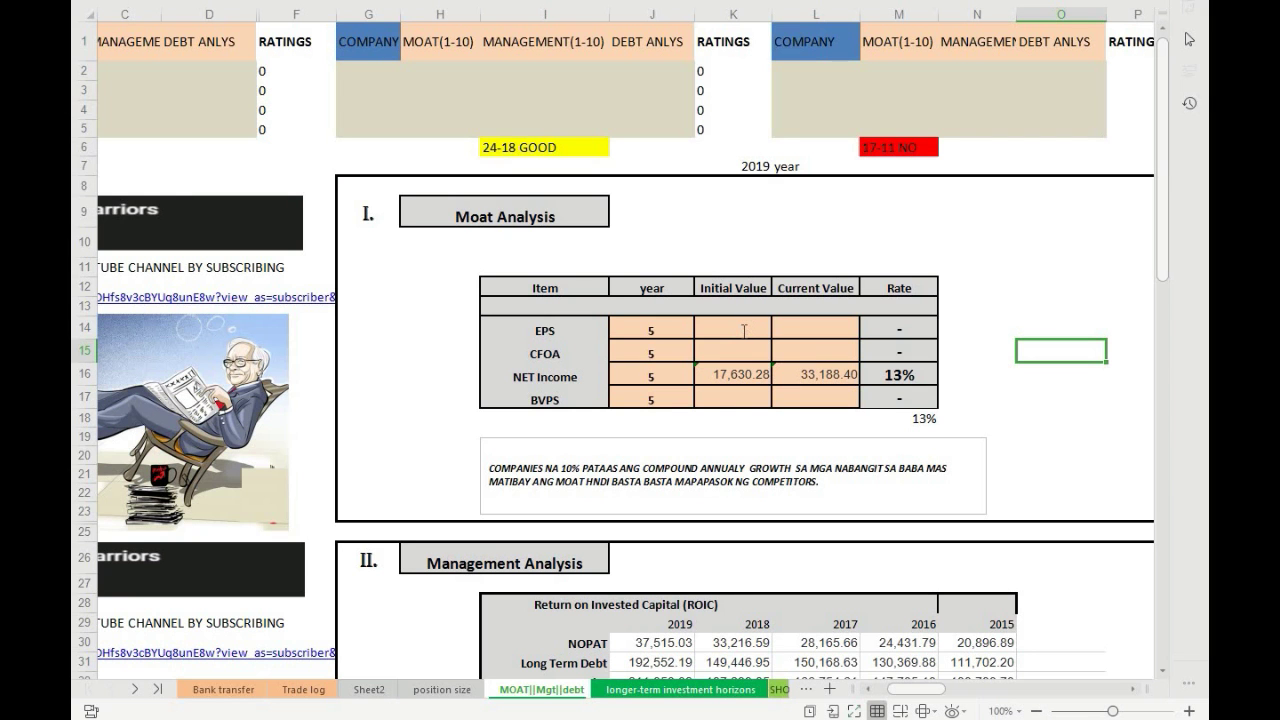
left_click(744, 331)
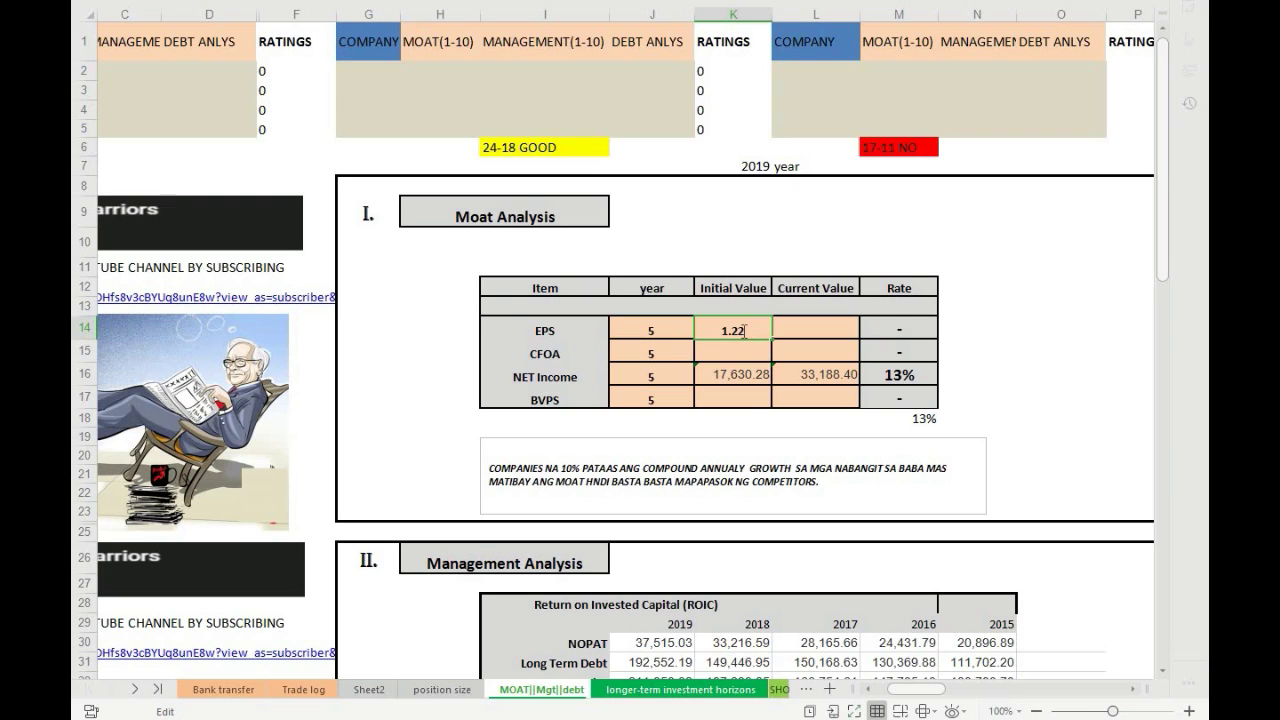
type("1.22")
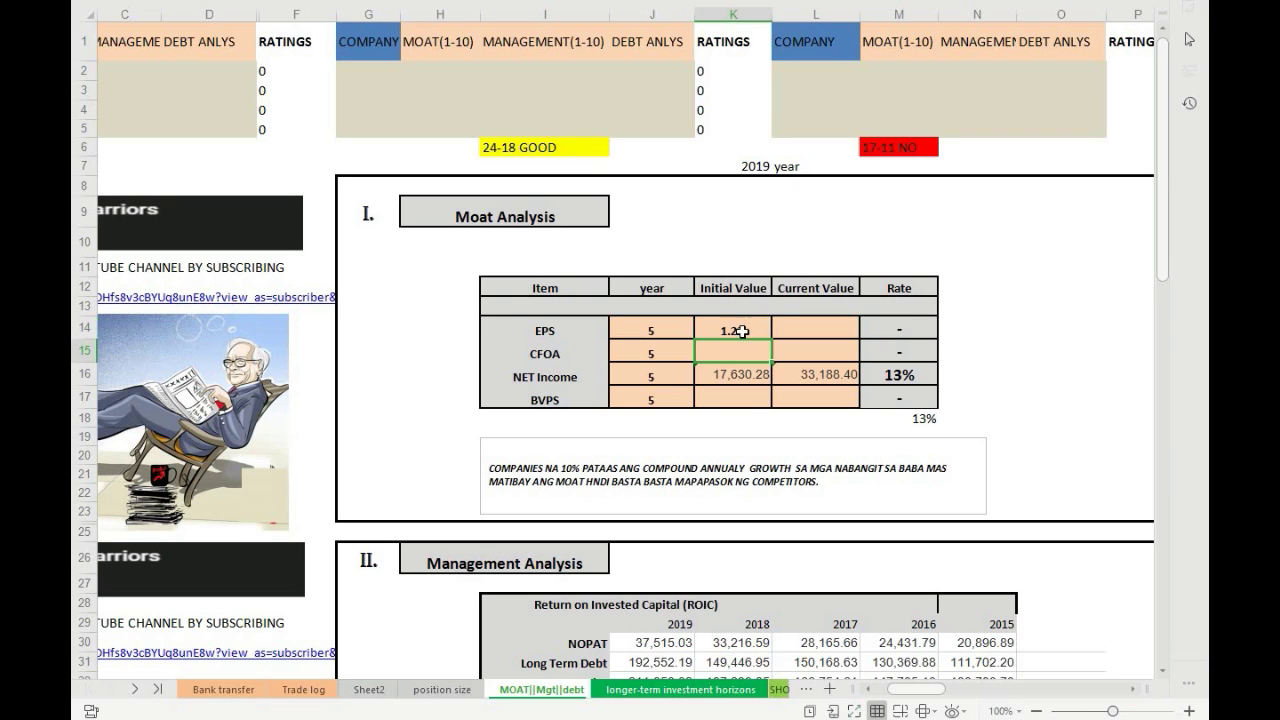
left_click(817, 326)
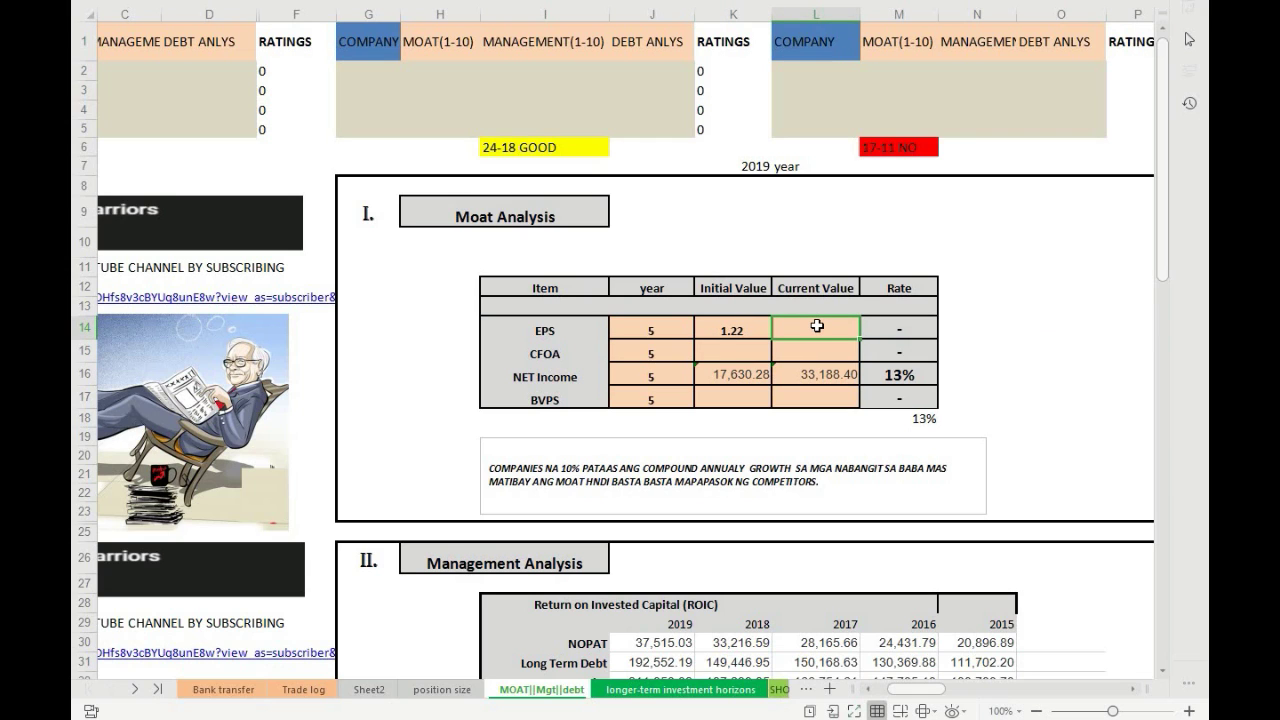
Enter the 2019 EPS 2.24 as the current value, yielding a 13% EPS rate
key("alt+Tab")
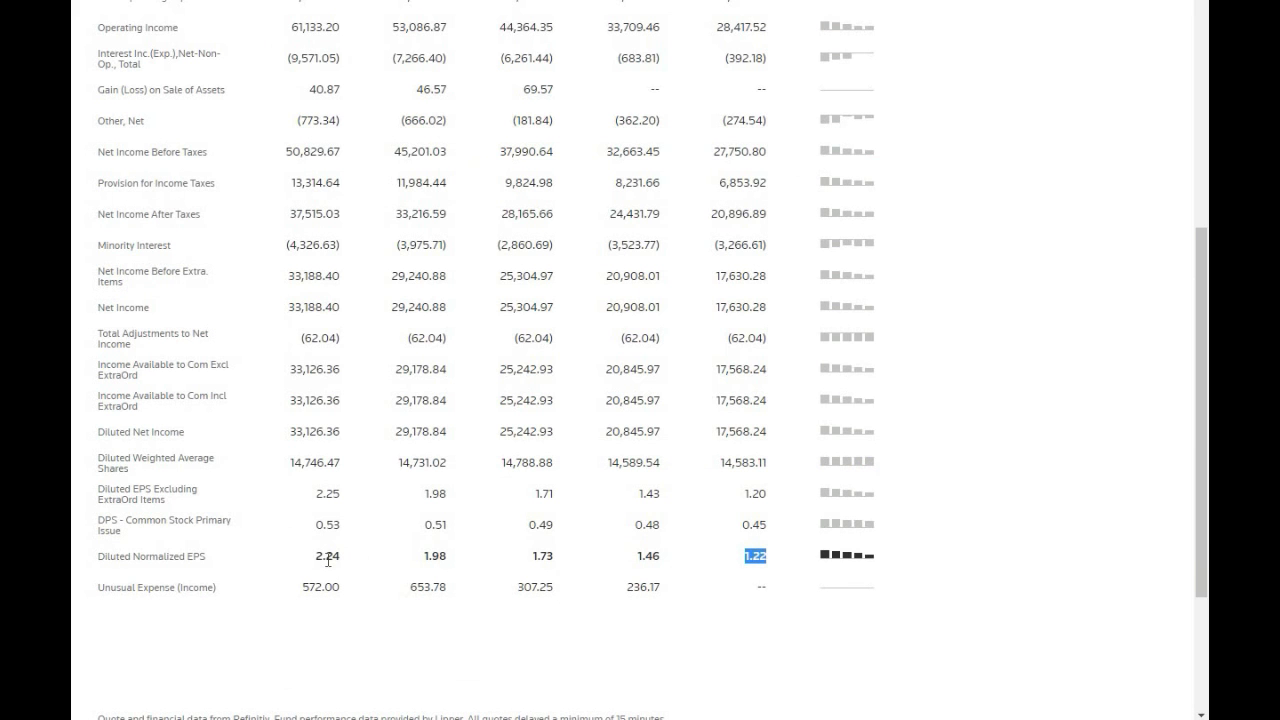
double_click(328, 558)
key("ctrl+c")
key("alt+Tab")
key("ctrl+v")
key("Return")
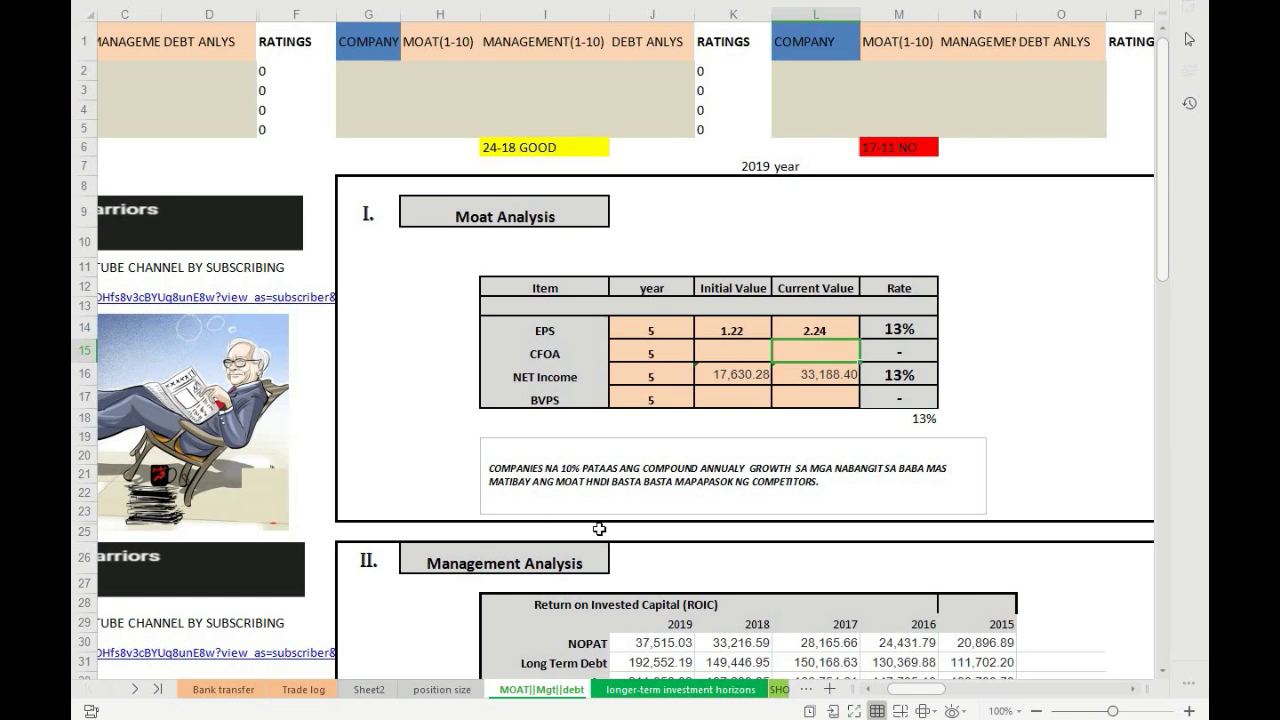
key("alt+Tab")
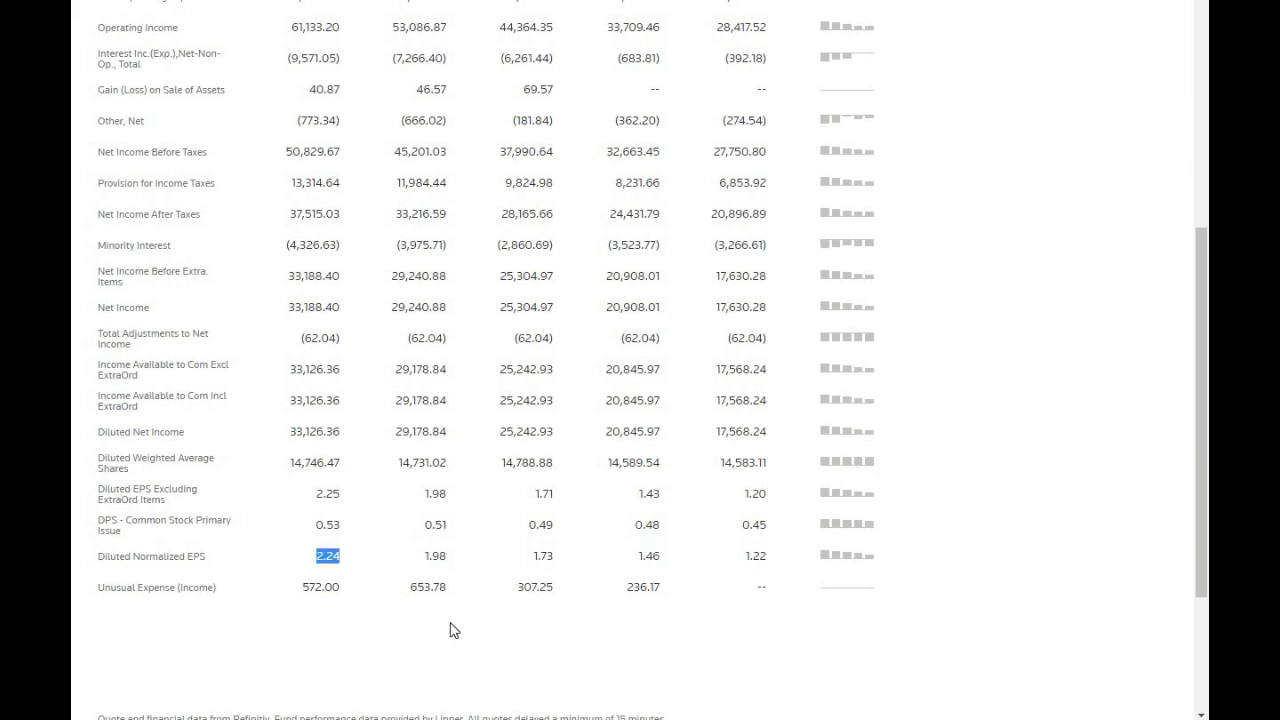
Copy the 2015 cash from operating activities, 20,181.73, from Reuters' cash flow statement into K15
scroll(175, 286, "up", 5)
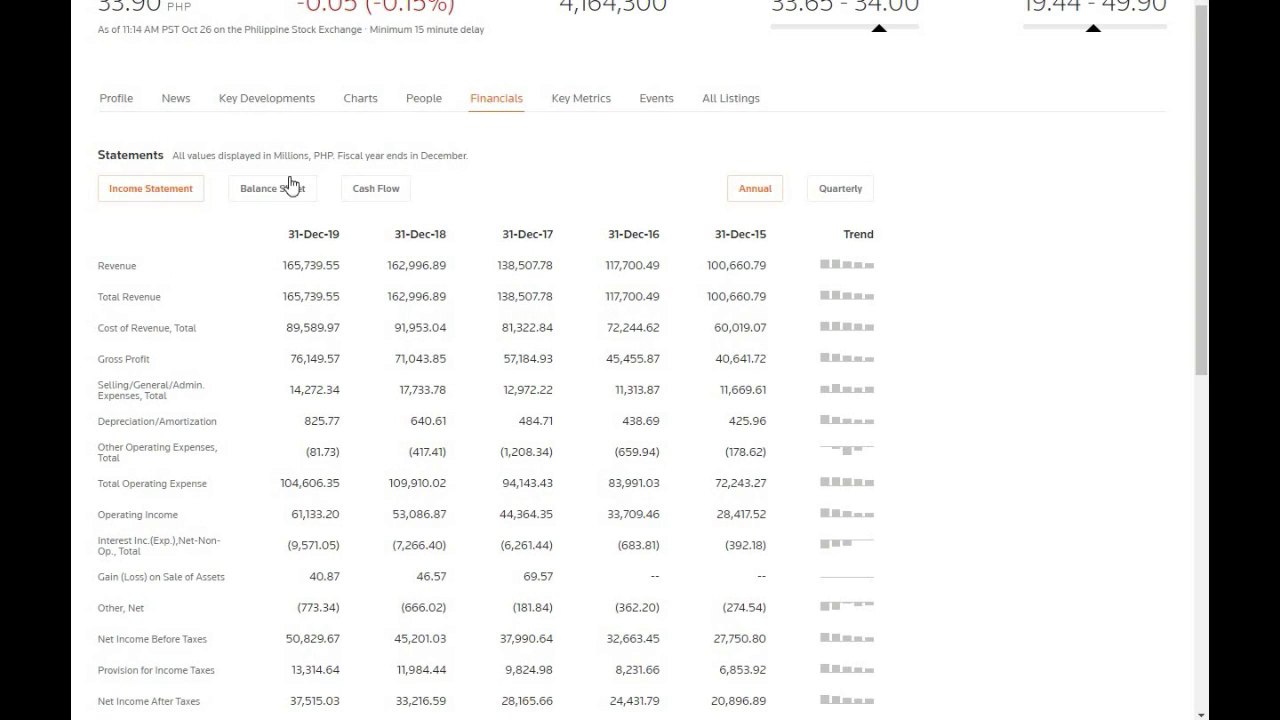
left_click(384, 190)
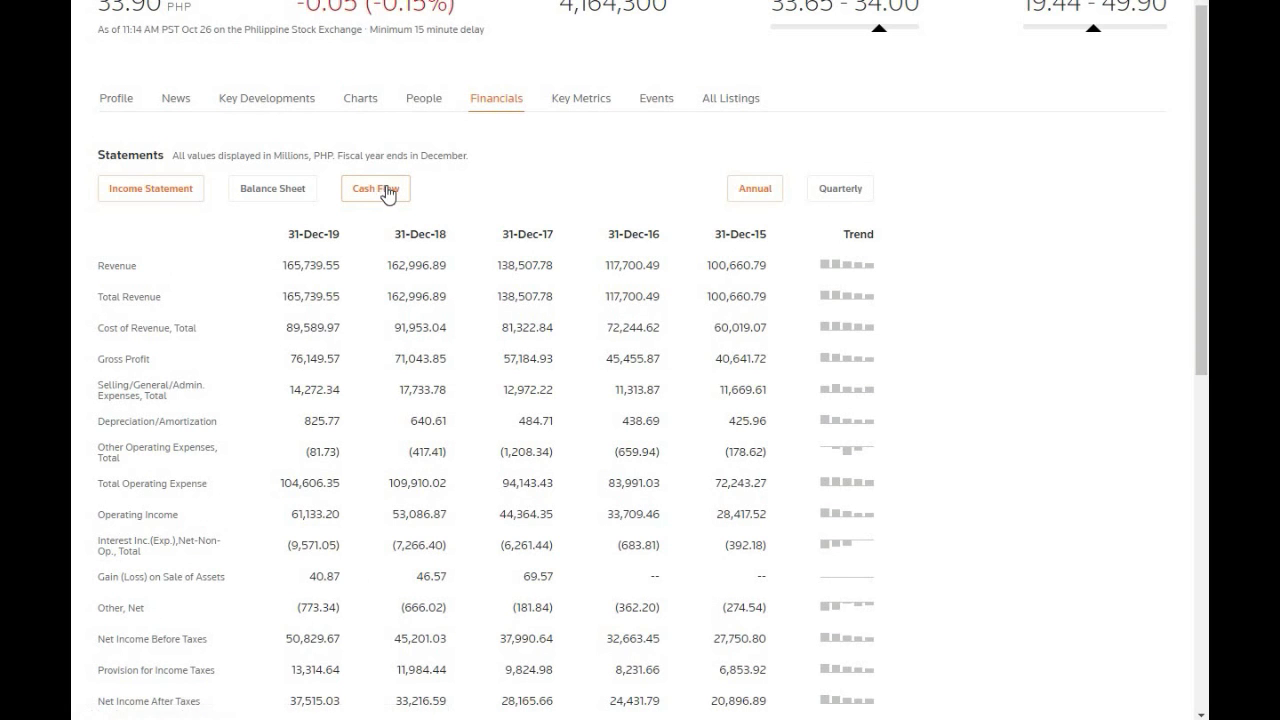
scroll(380, 235, "down", 1)
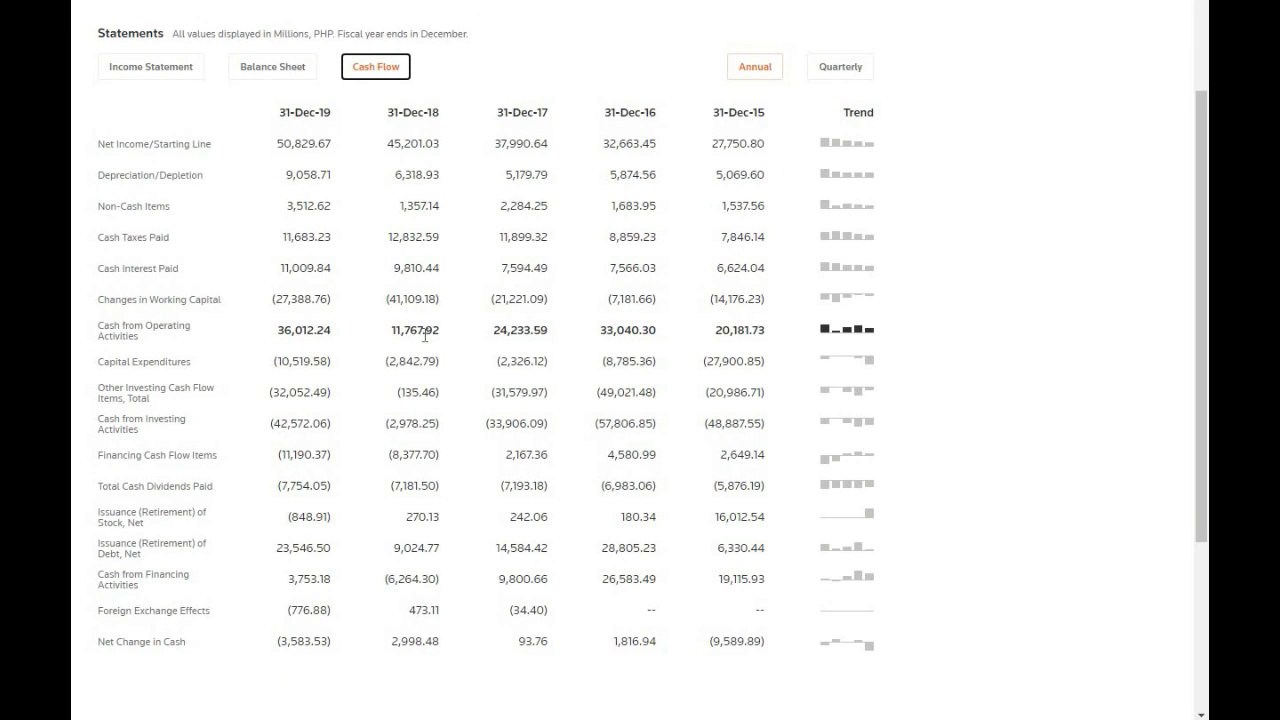
double_click(731, 331)
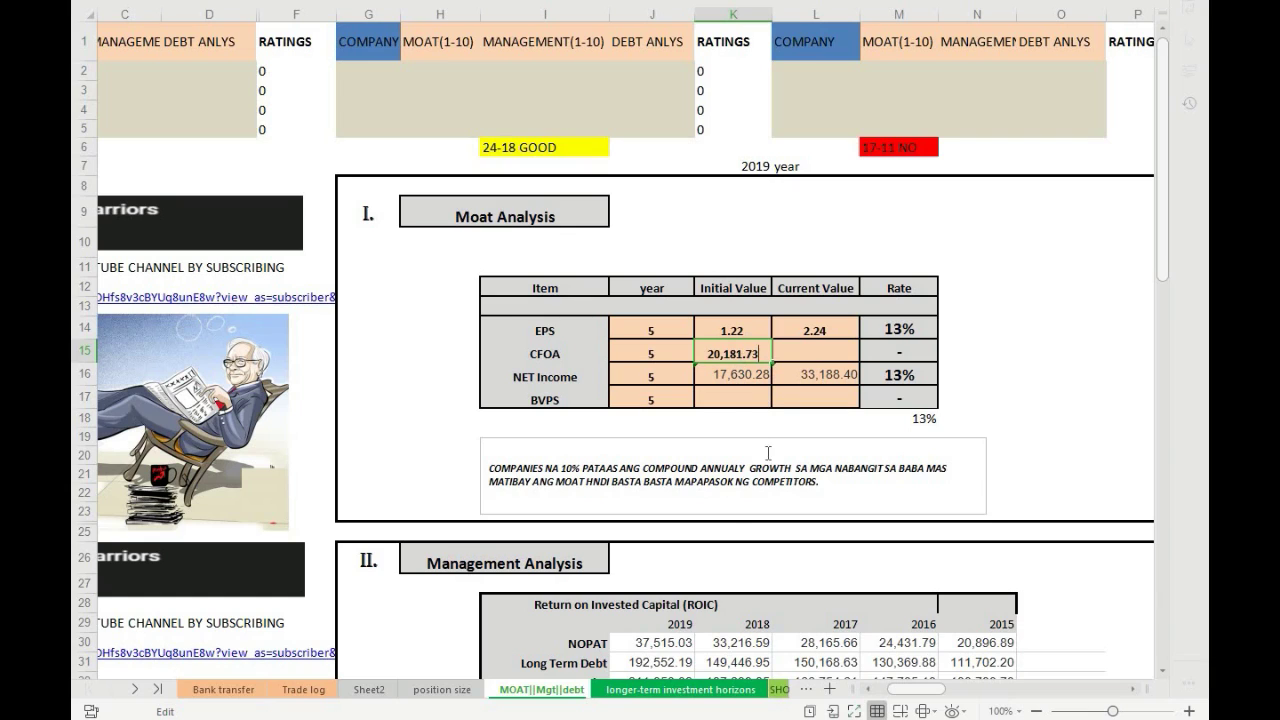
left_click(768, 453)
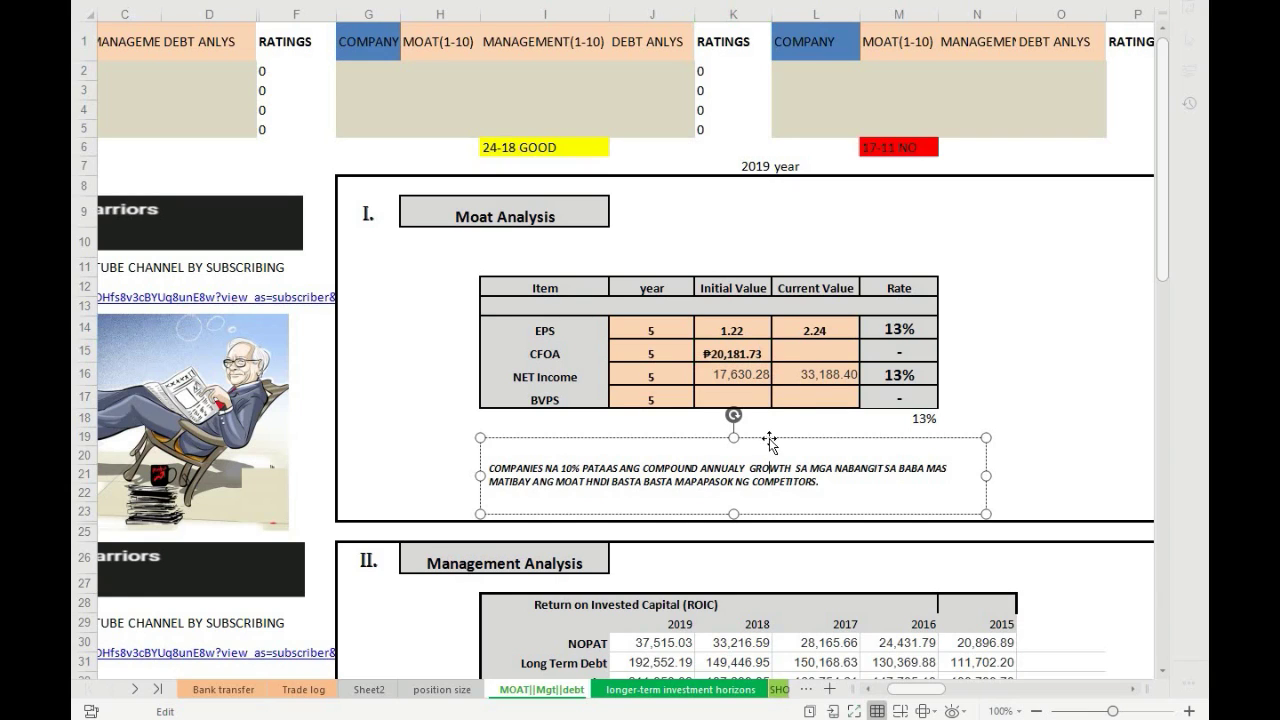
left_click(1062, 375)
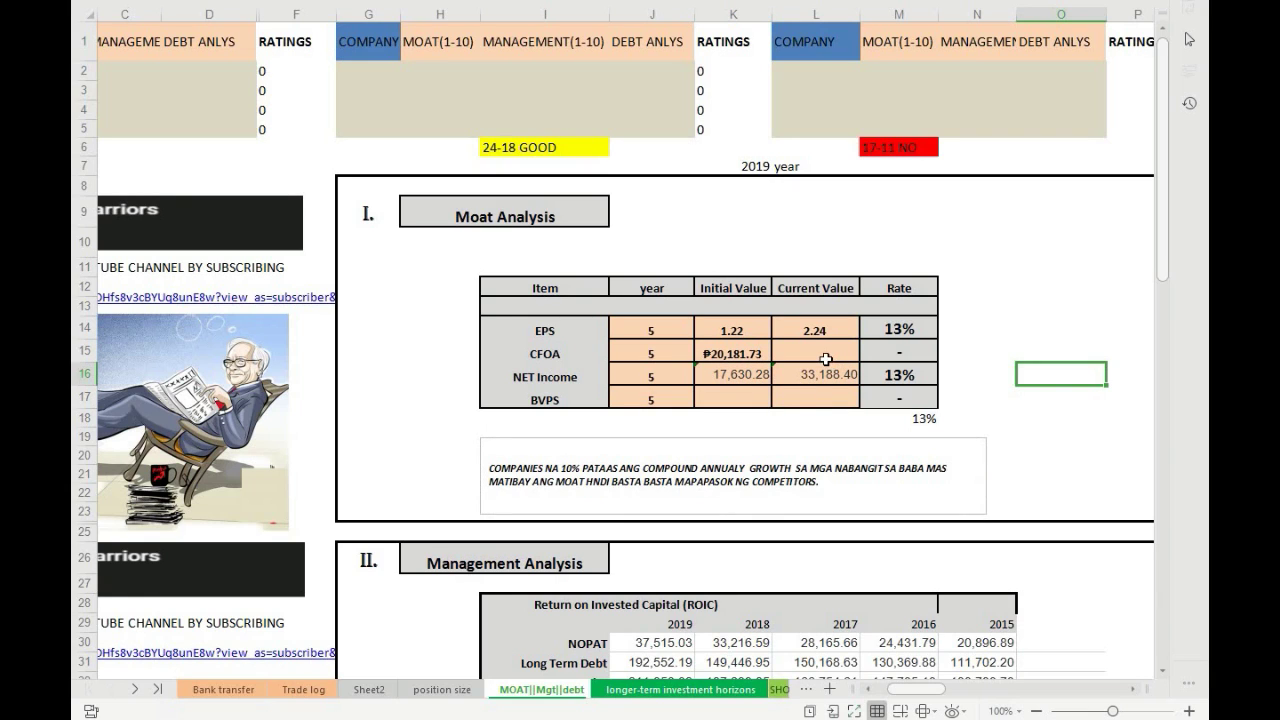
Enter the 2019 figure, 36,012.24, as the CFOA current value in L15
key("alt+Tab")
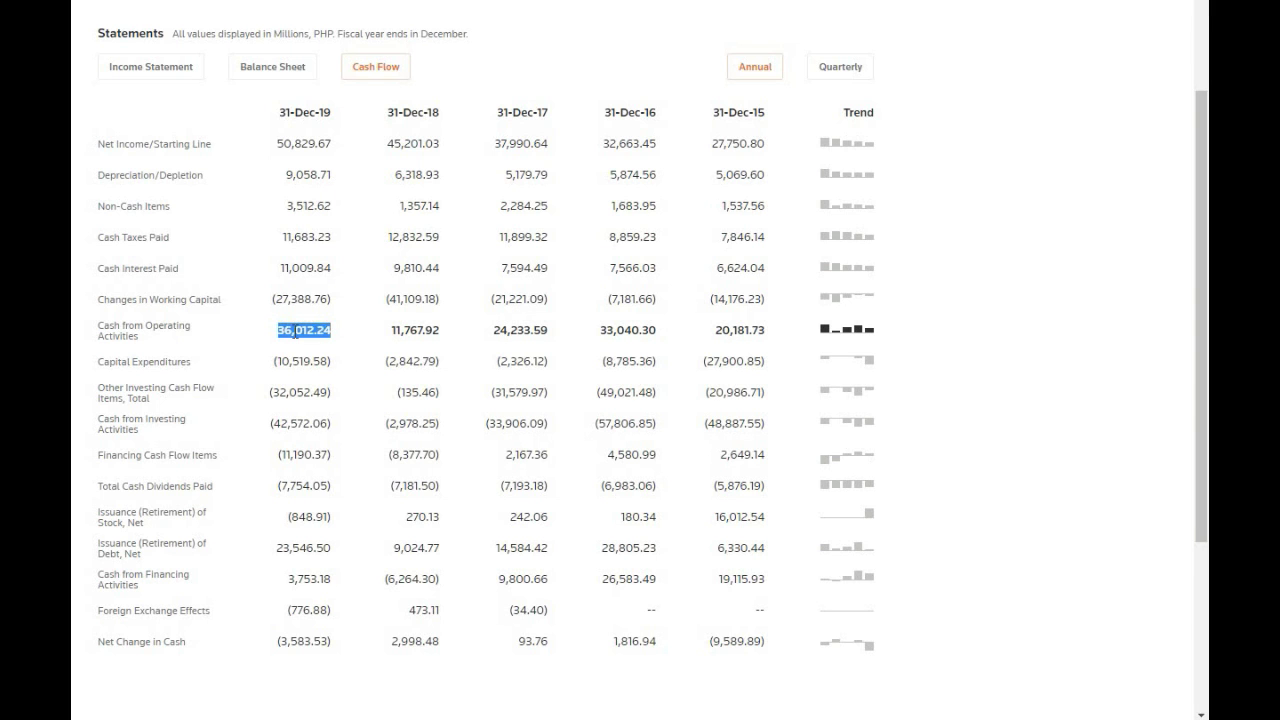
key("alt+Tab")
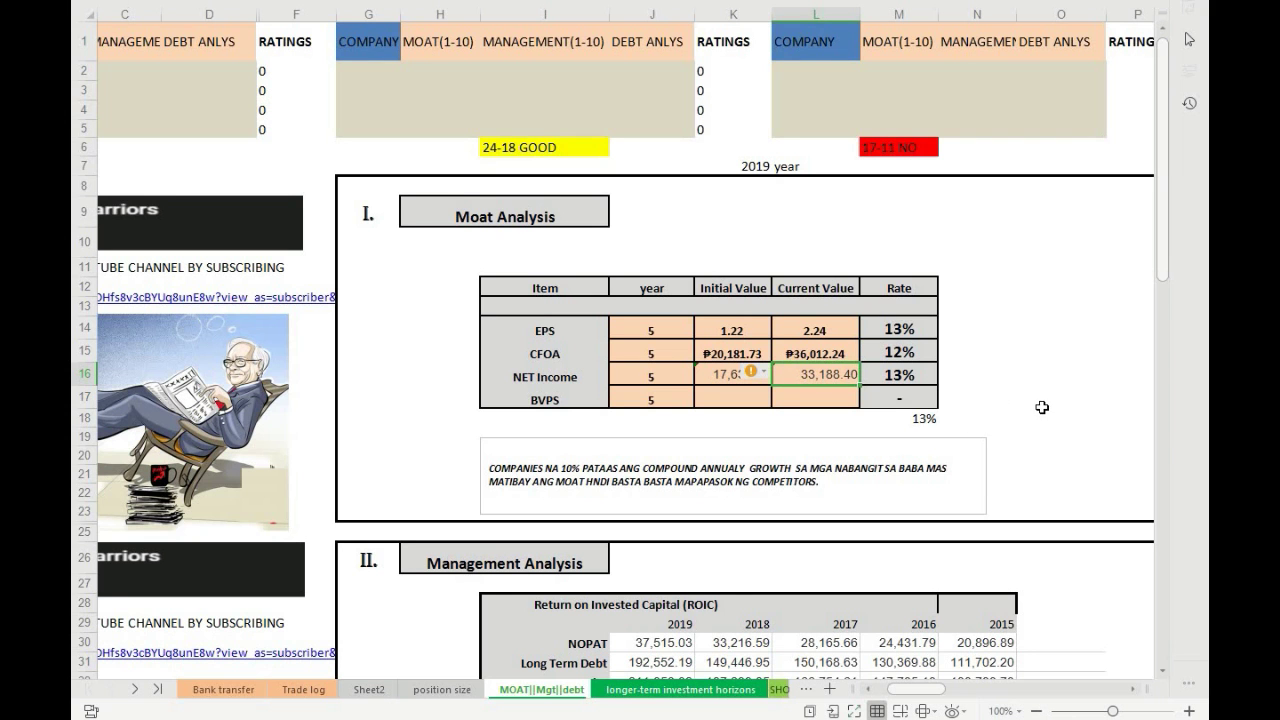
left_click(1036, 421)
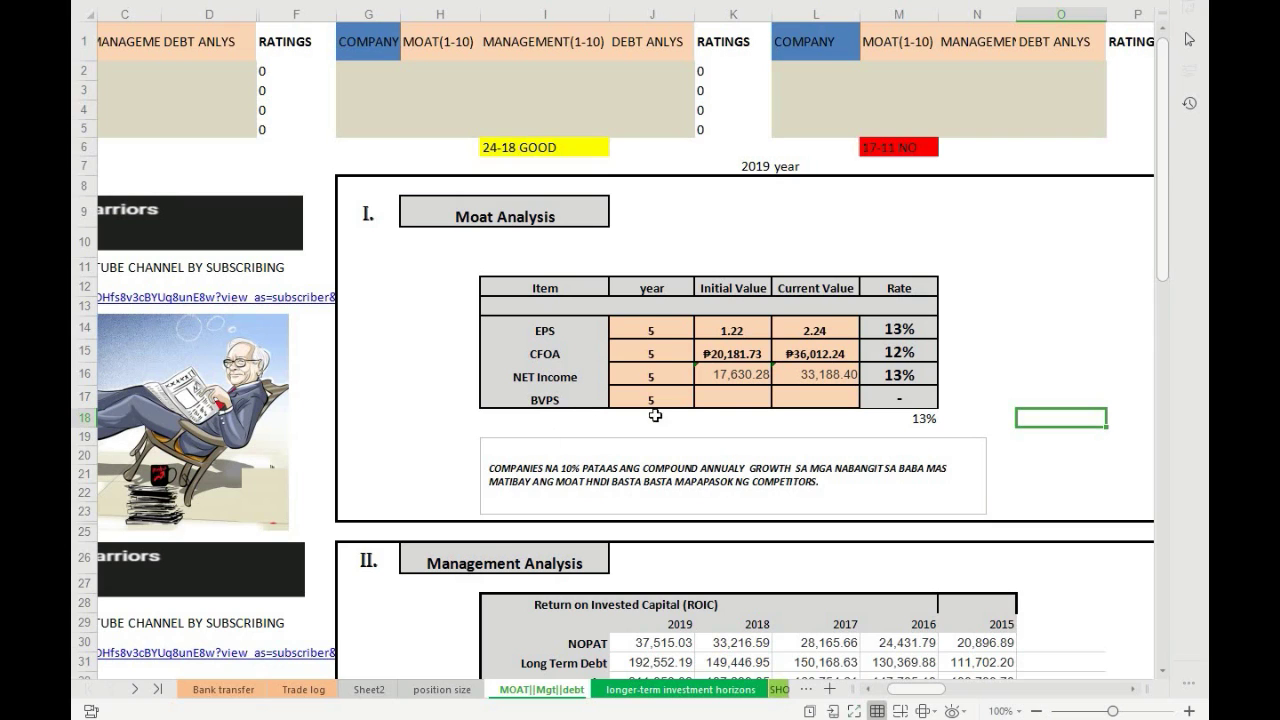
key("alt+Tab")
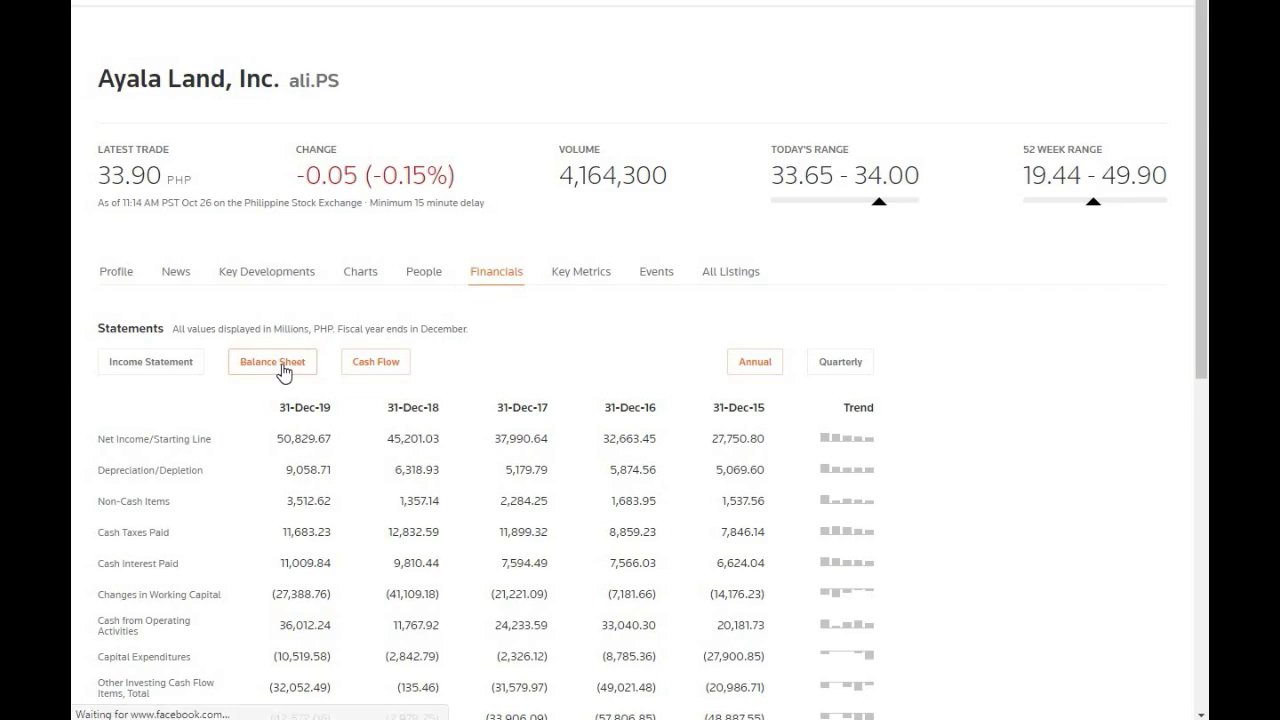
Copy the 2015 tangible book value, 9.01, from the balance sheet into K17
scroll(283, 372, "down", 5)
scroll(283, 372, "down", 6)
scroll(283, 372, "down", 2)
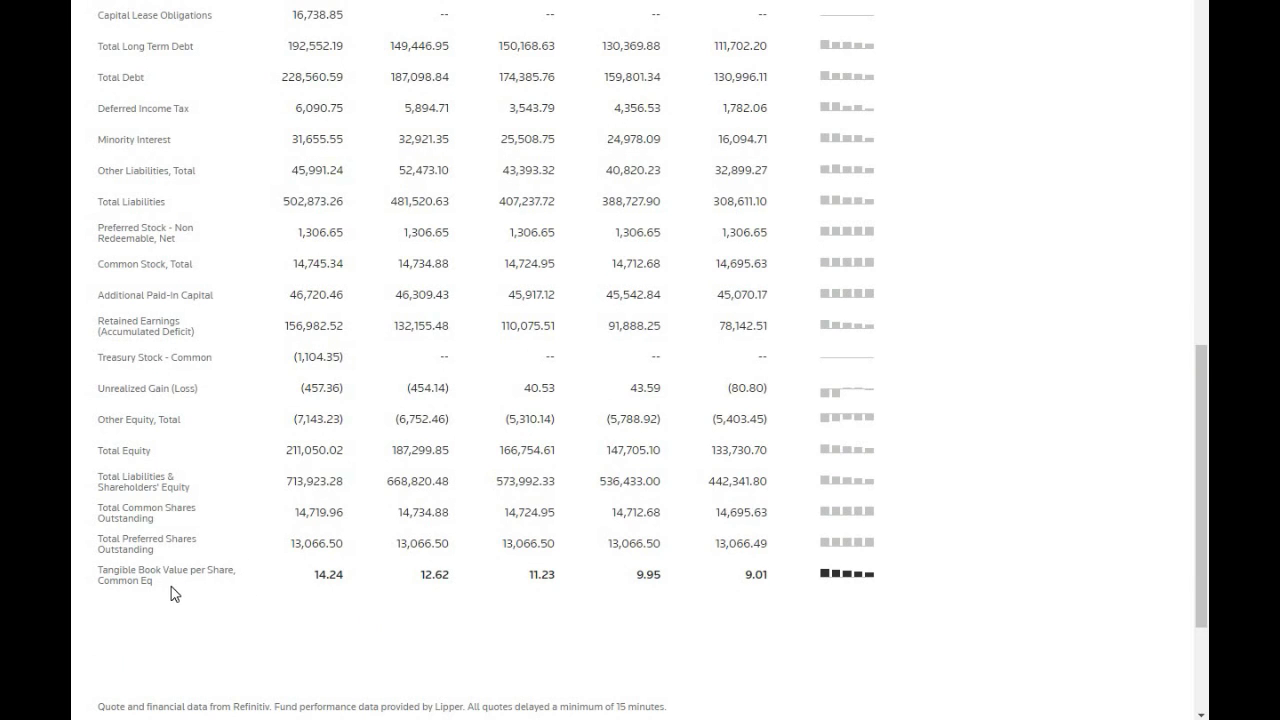
double_click(757, 574)
key("alt+Tab")
left_click(740, 398)
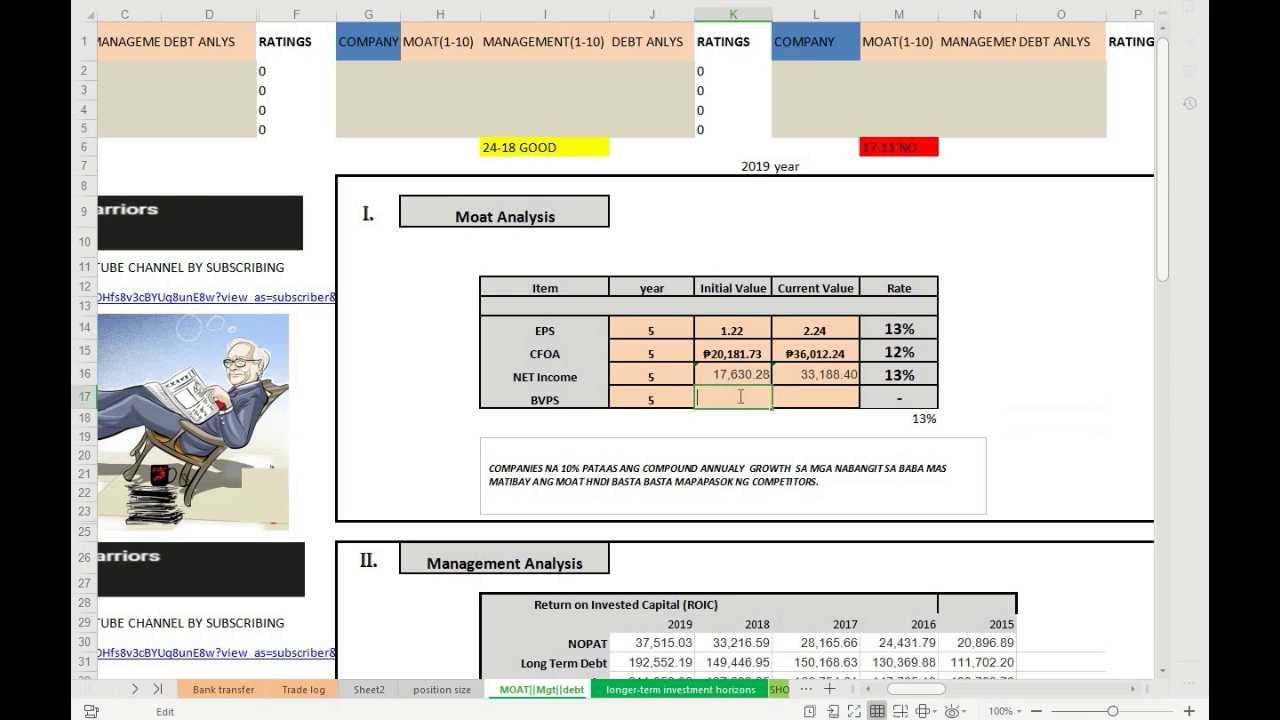
right_click(742, 399)
left_click(784, 460)
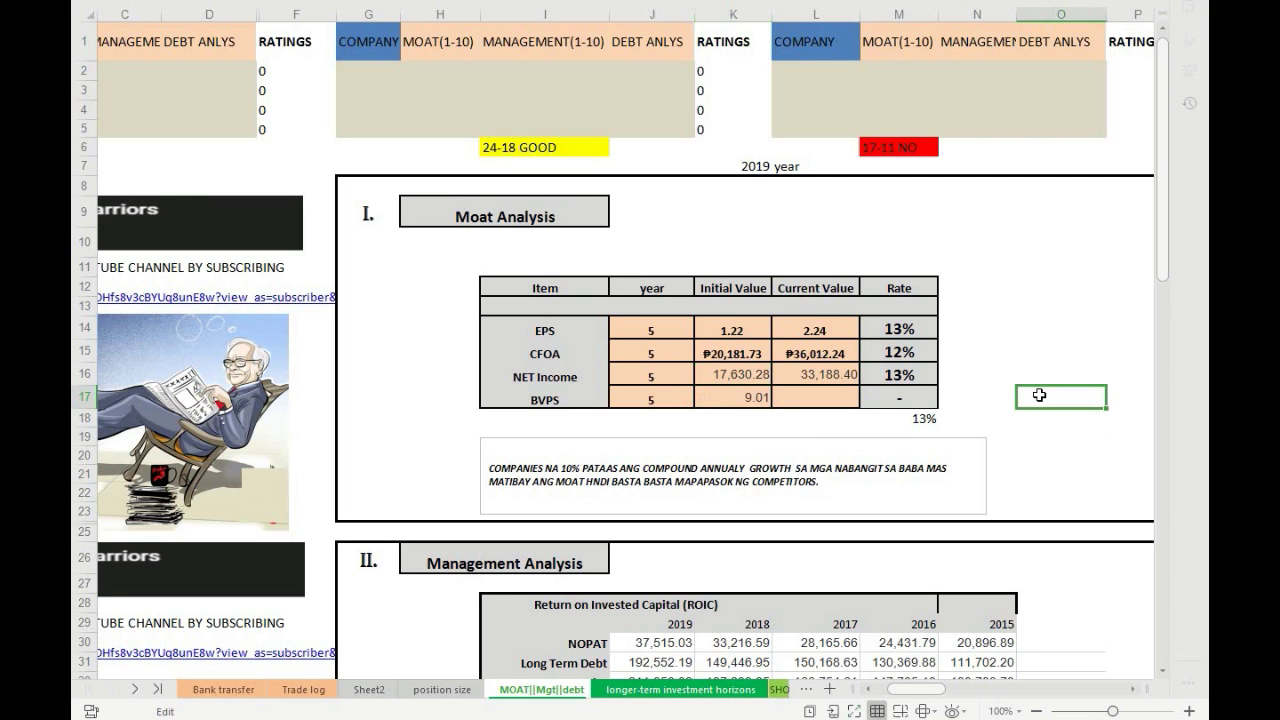
Copy the 2019 tangible book value, 14.24, into L17 as the current BVPS value
key("alt+Tab")
double_click(331, 576)
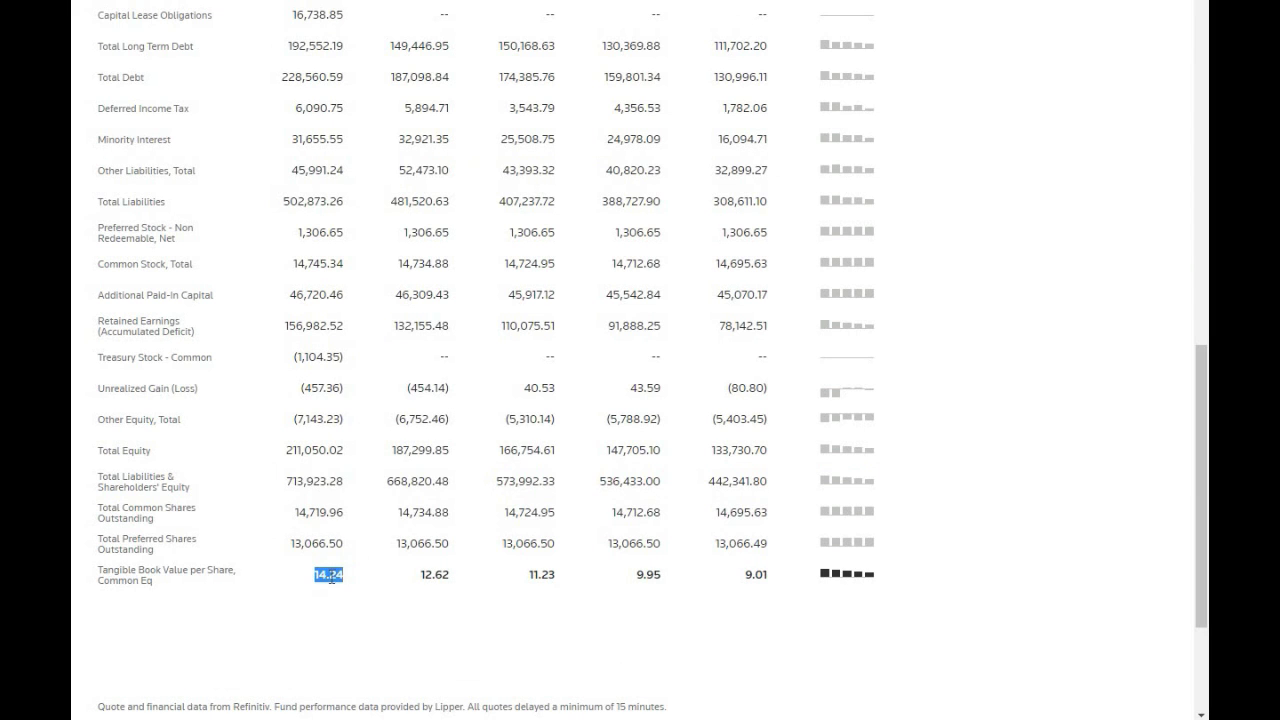
right_click(331, 576)
left_click(385, 381)
key("alt+Tab")
left_click(803, 398)
right_click(803, 400)
left_click(850, 462)
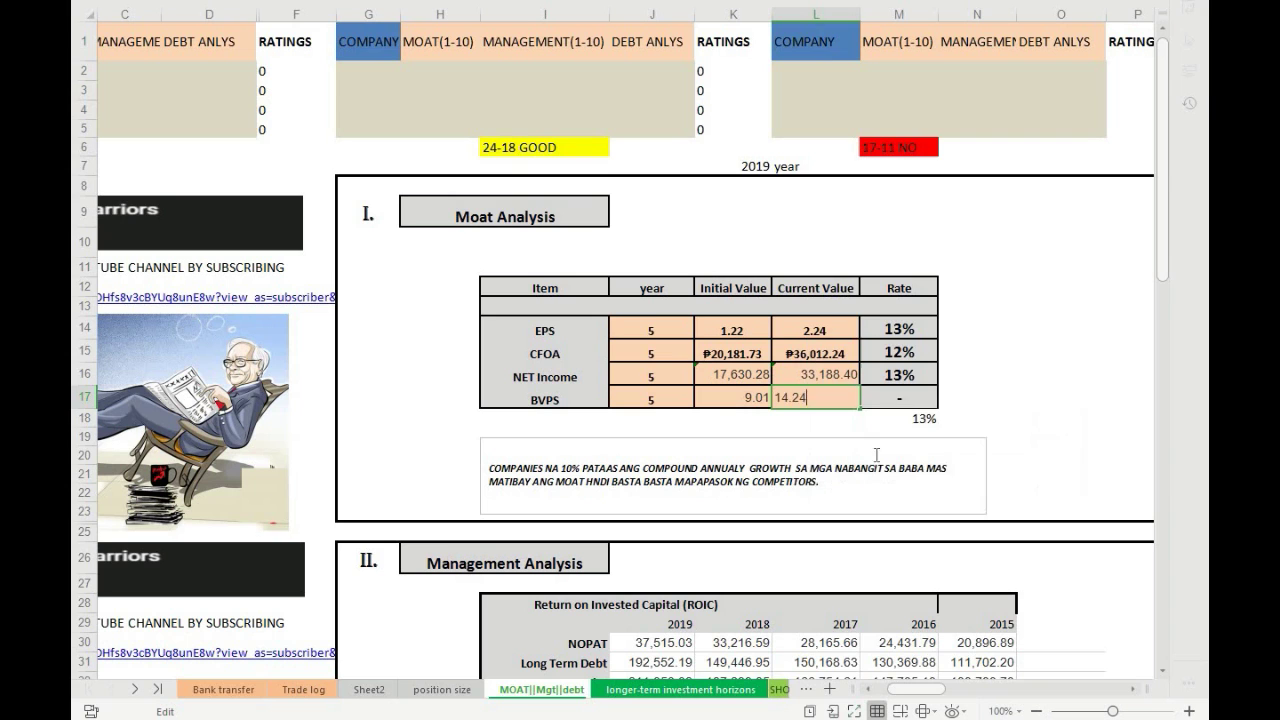
left_click(1068, 385)
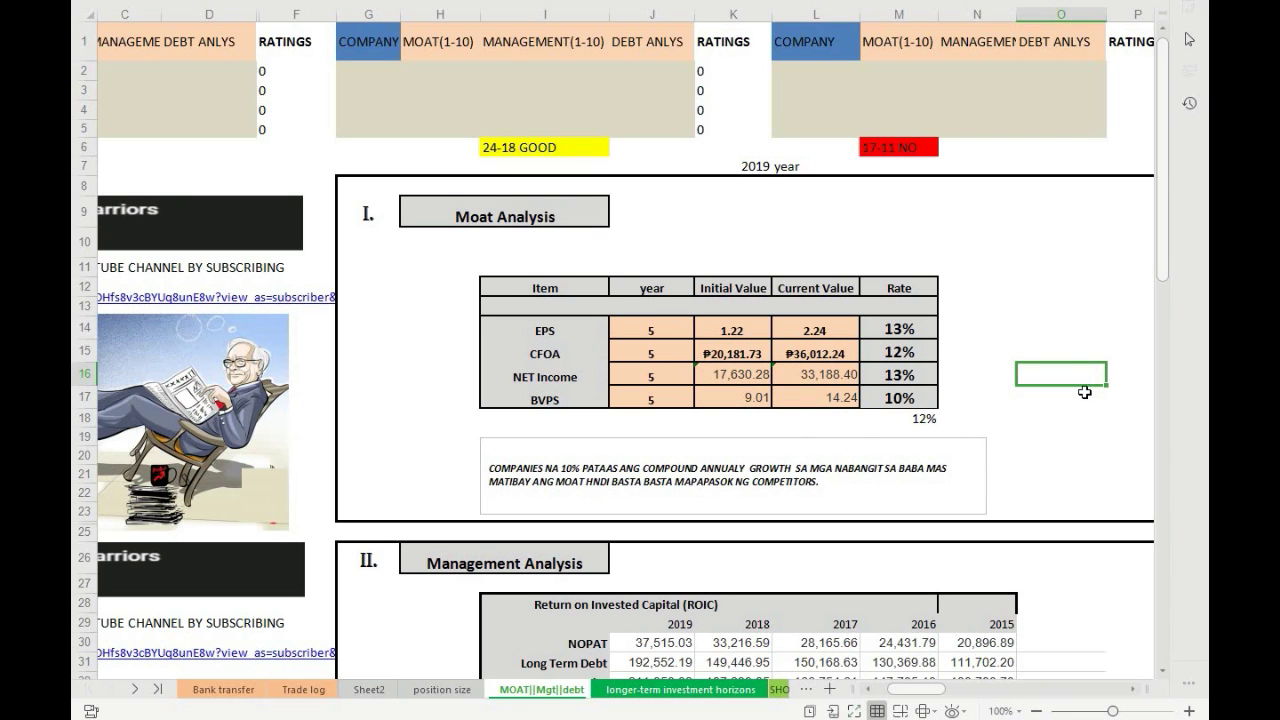
scroll(1086, 393, "down", 5)
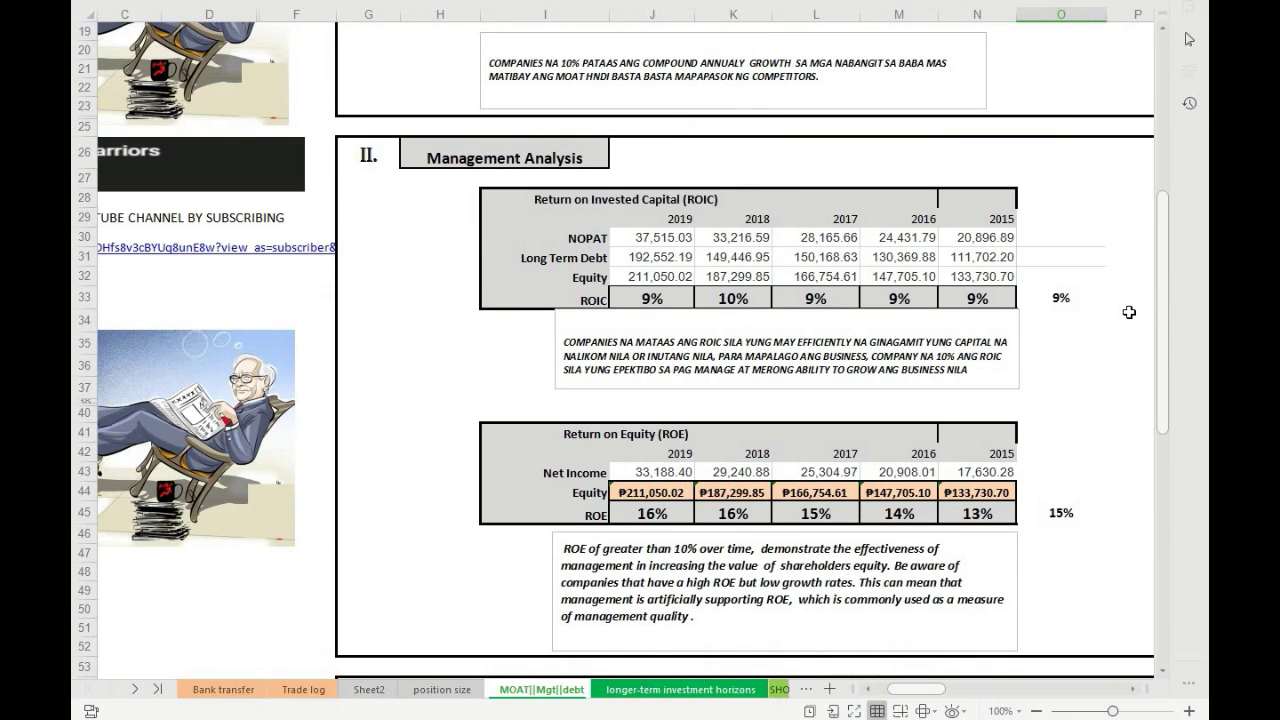
scroll(1068, 290, "up", 5)
left_click(1068, 288)
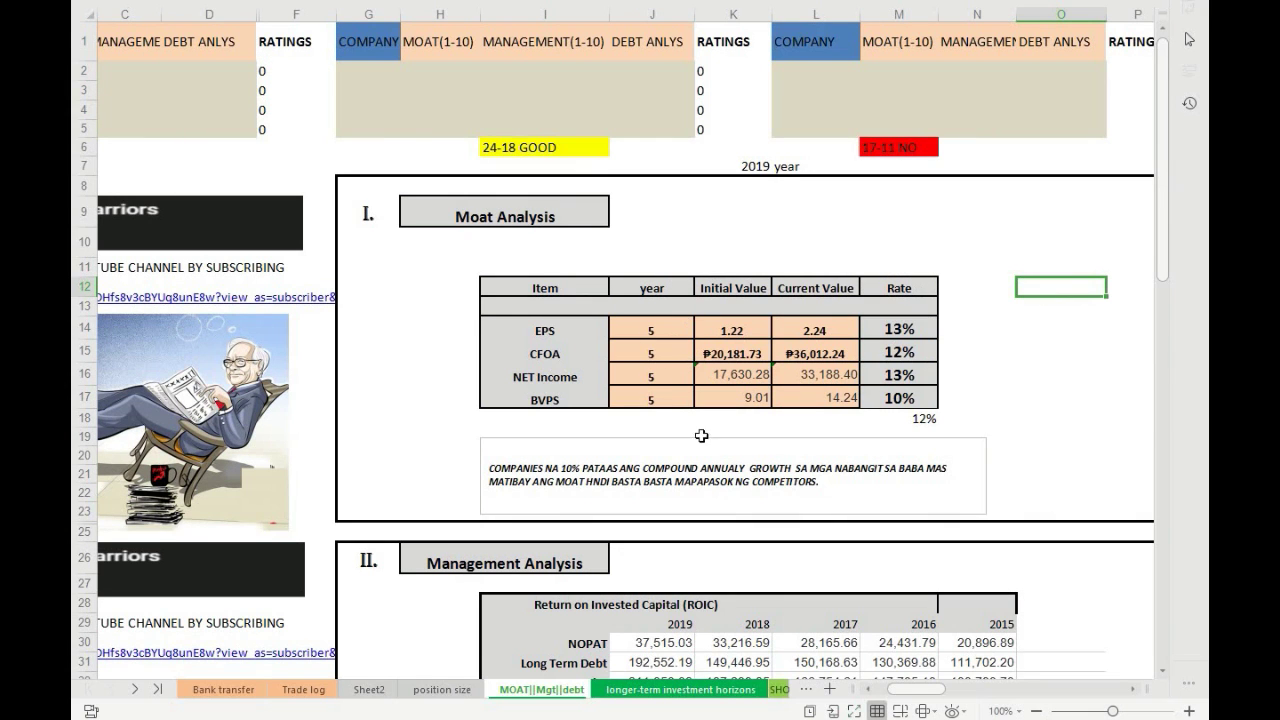
left_click_drag(1162, 228, 1176, 468)
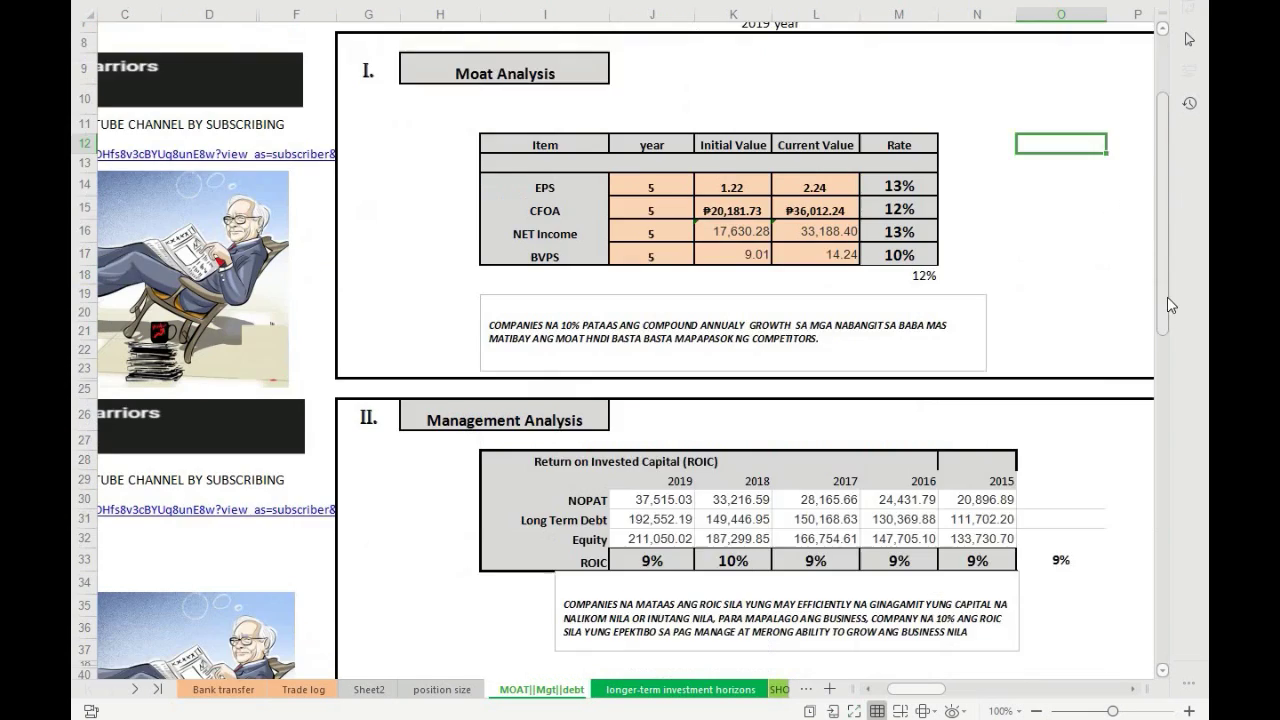
scroll(1176, 468, "down", 2)
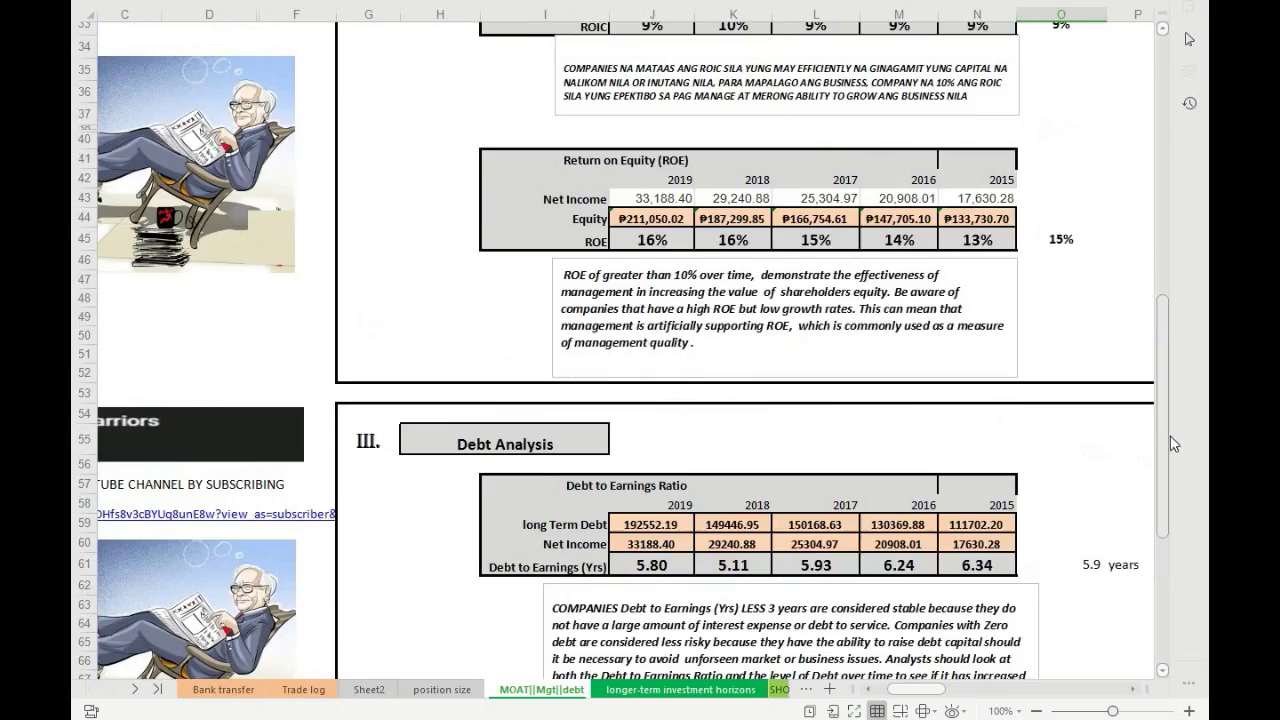
left_click_drag(1174, 444, 1158, 248)
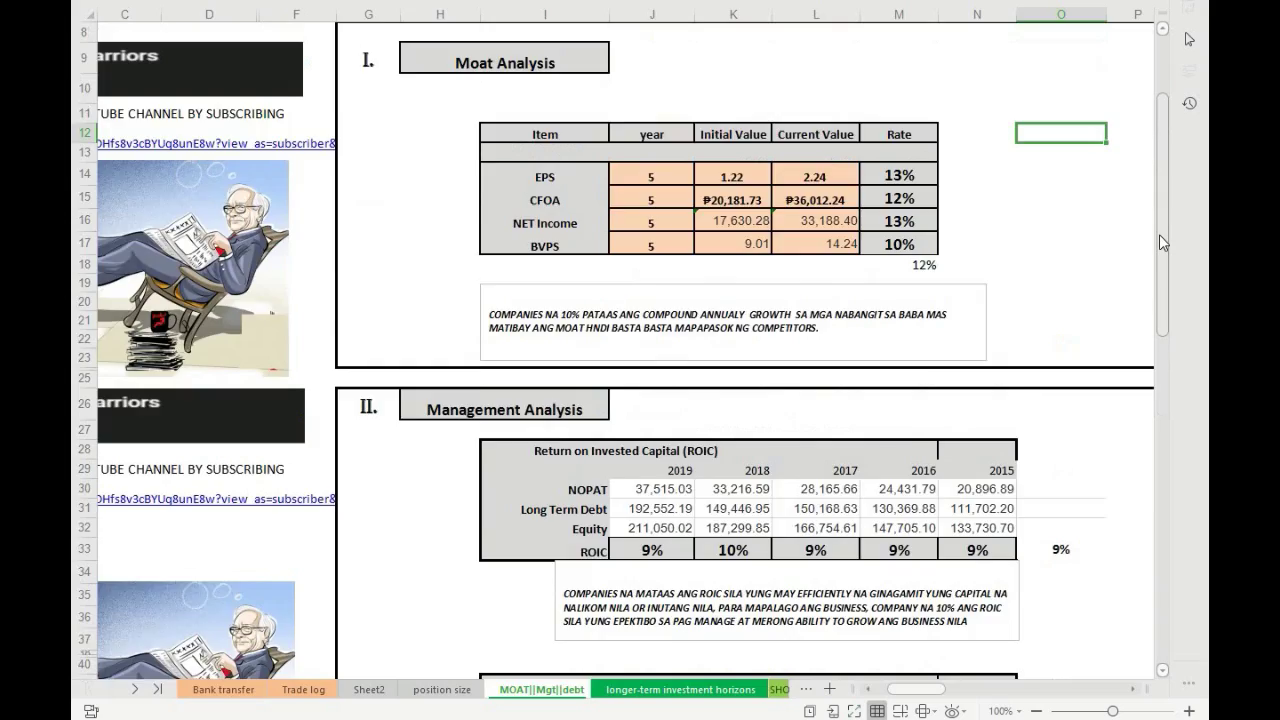
scroll(1158, 248, "down", 1)
scroll(1158, 248, "up", 2)
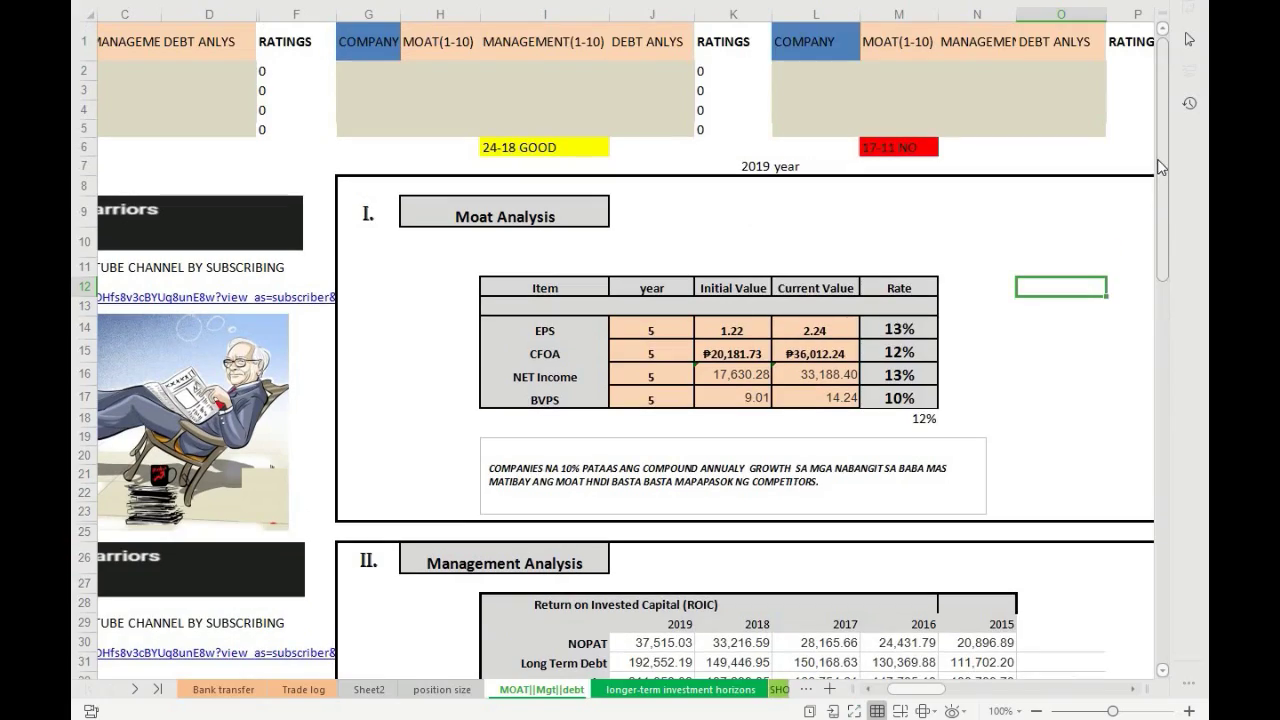
scroll(599, 580, "left", 2)
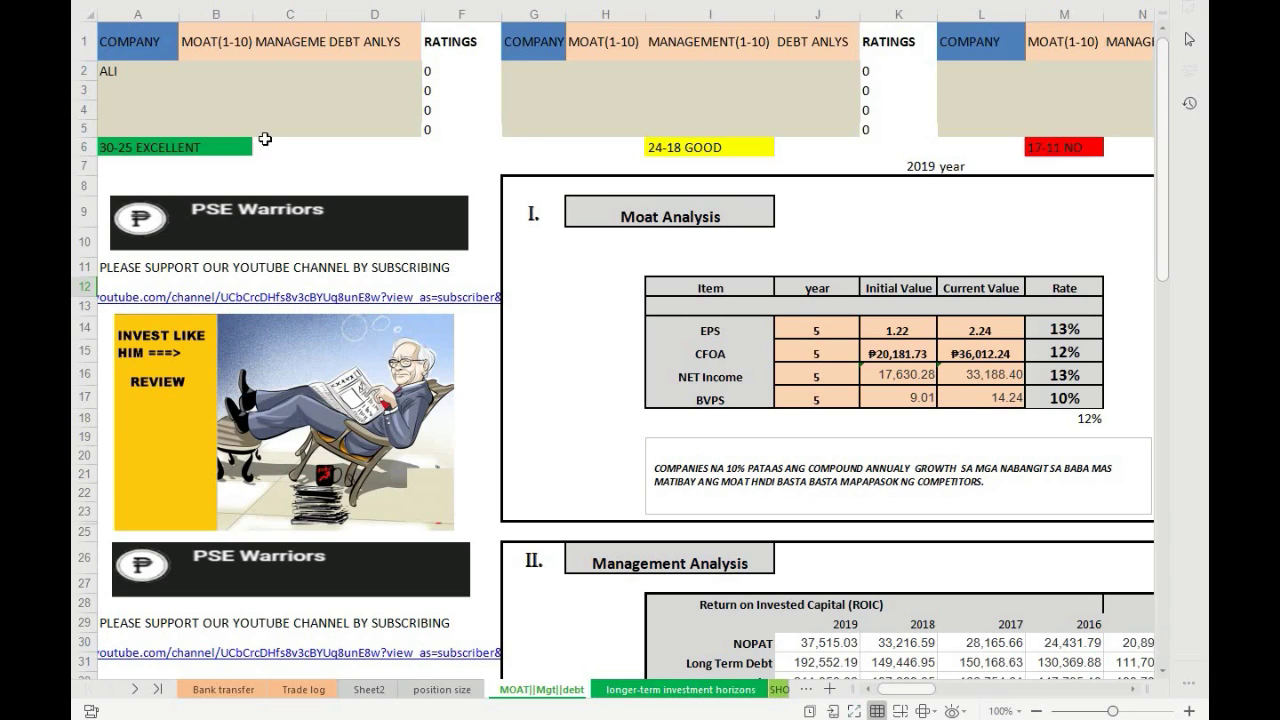
Enter 10 as ALI's moat score in B2, correcting a mistyped 190
left_click(217, 70)
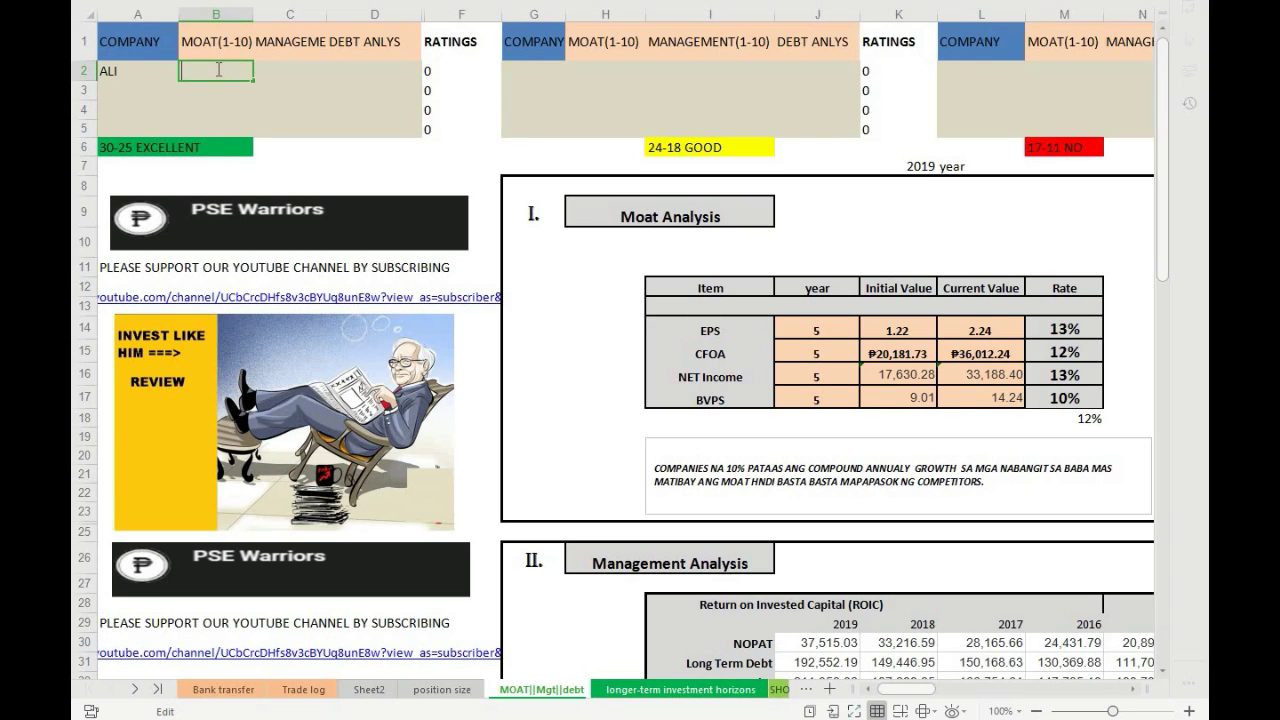
type("190")
key("Return")
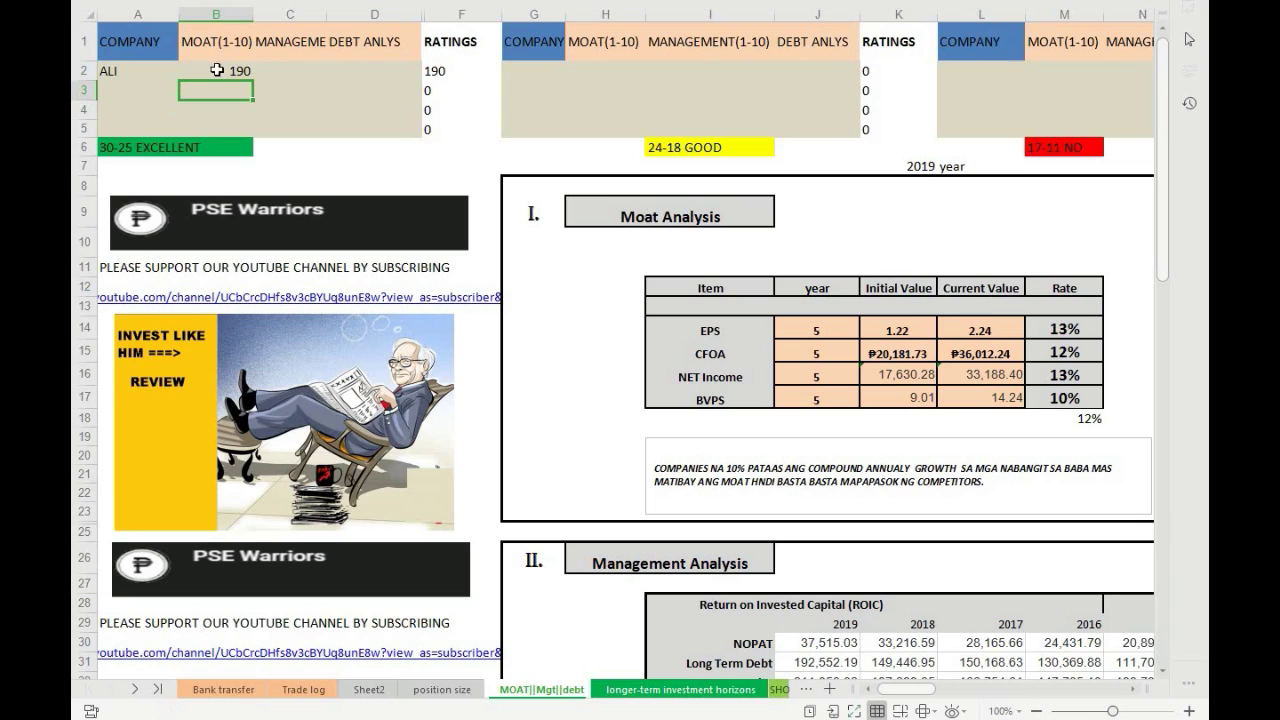
double_click(231, 71)
key("BackSpace")
key("BackSpace")
type("0")
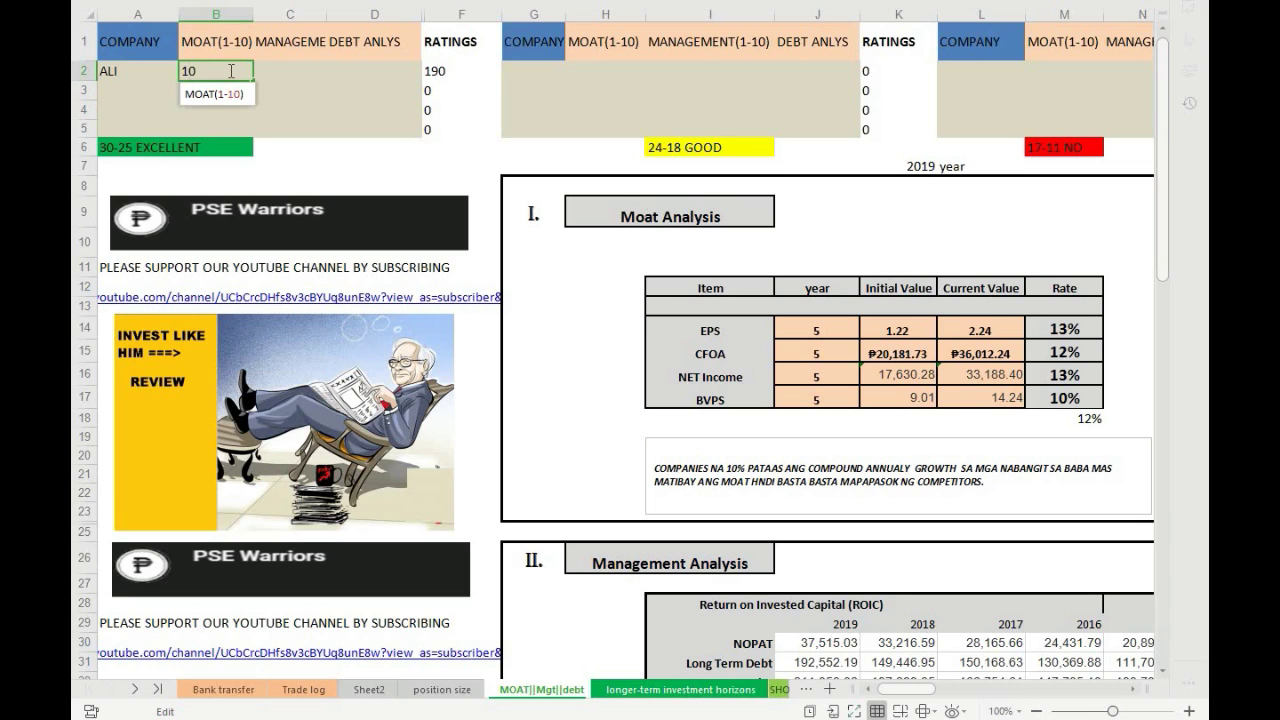
key("Return")
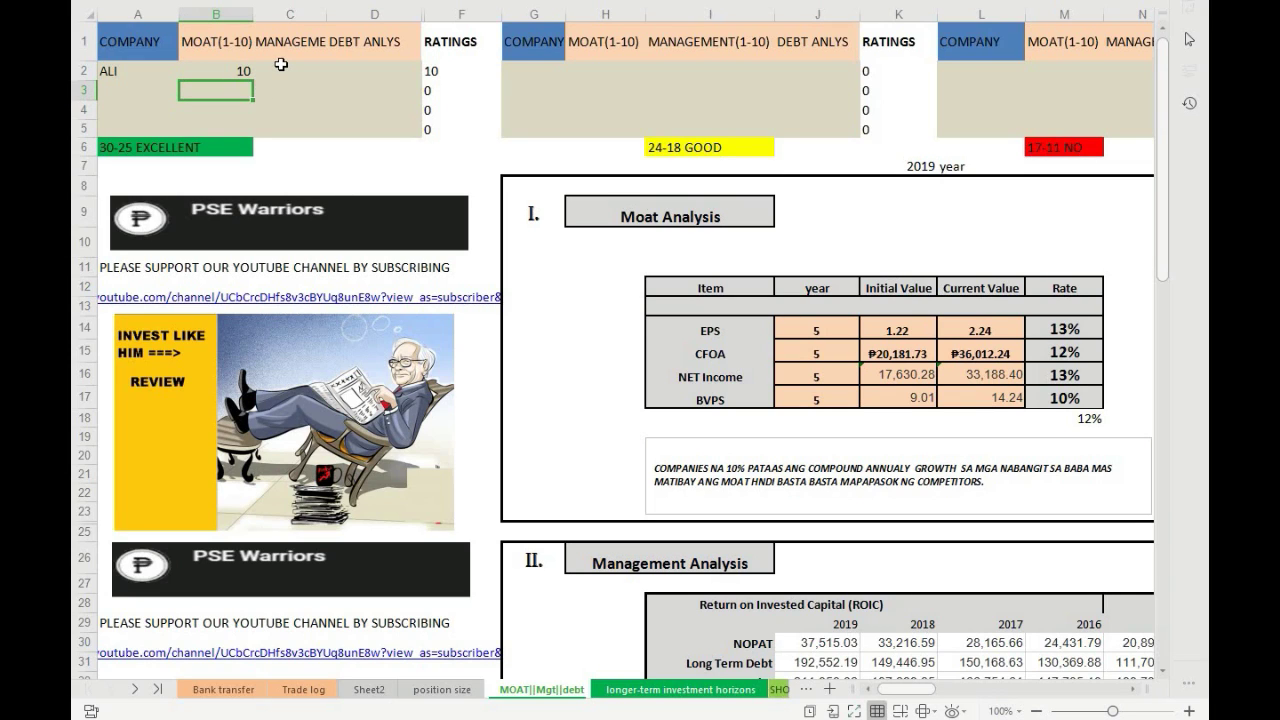
left_click(278, 64)
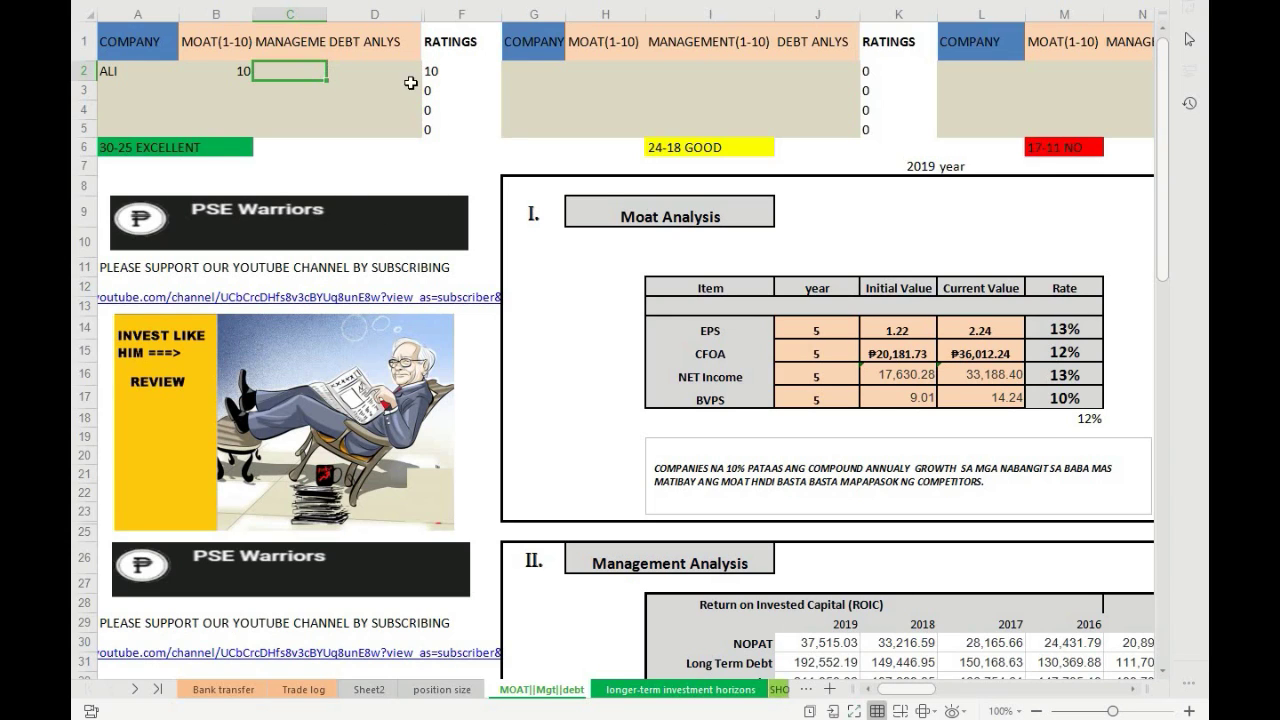
left_click(584, 337)
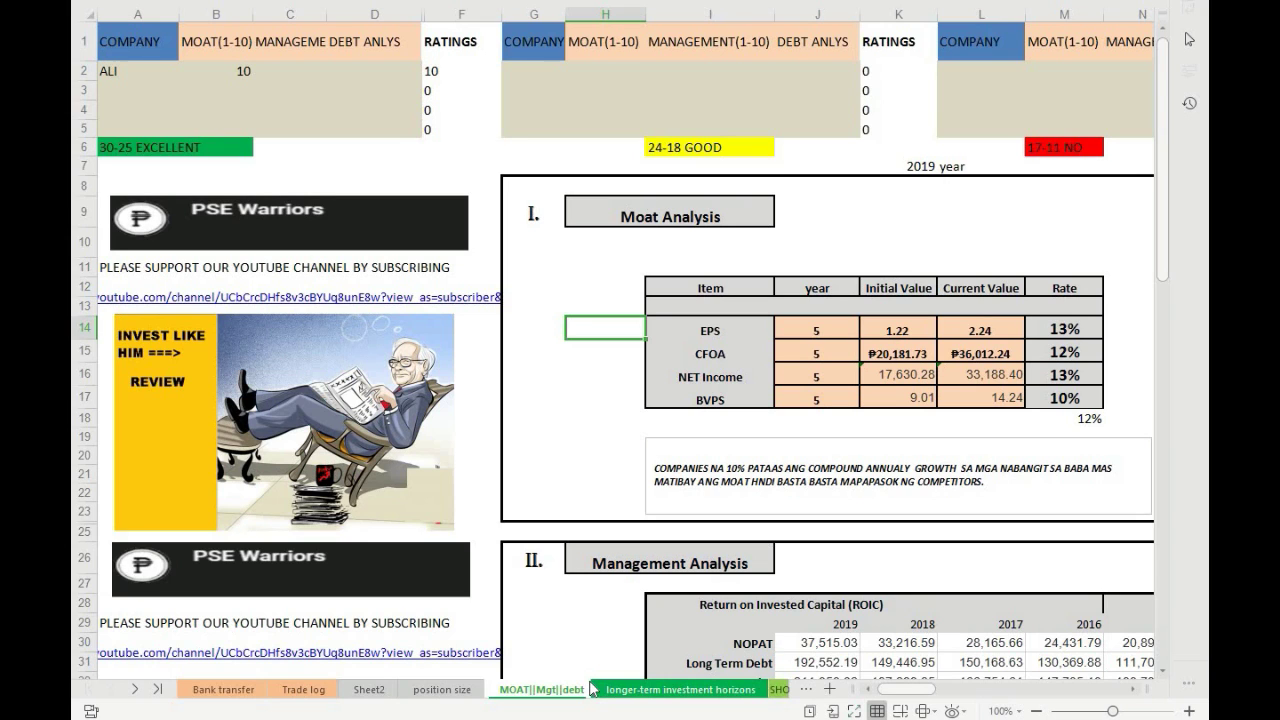
Go to the position size sheet and review the portfolio amount in E18
left_click(440, 690)
left_click(527, 605)
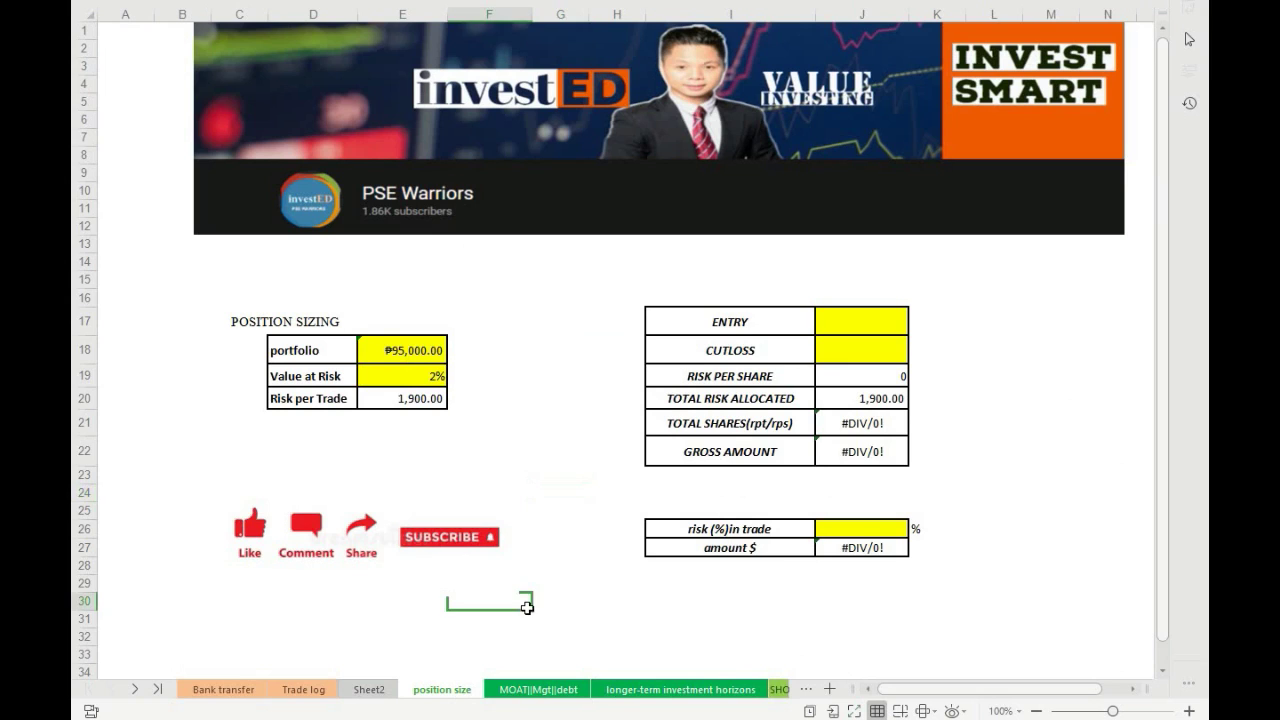
left_click(600, 605)
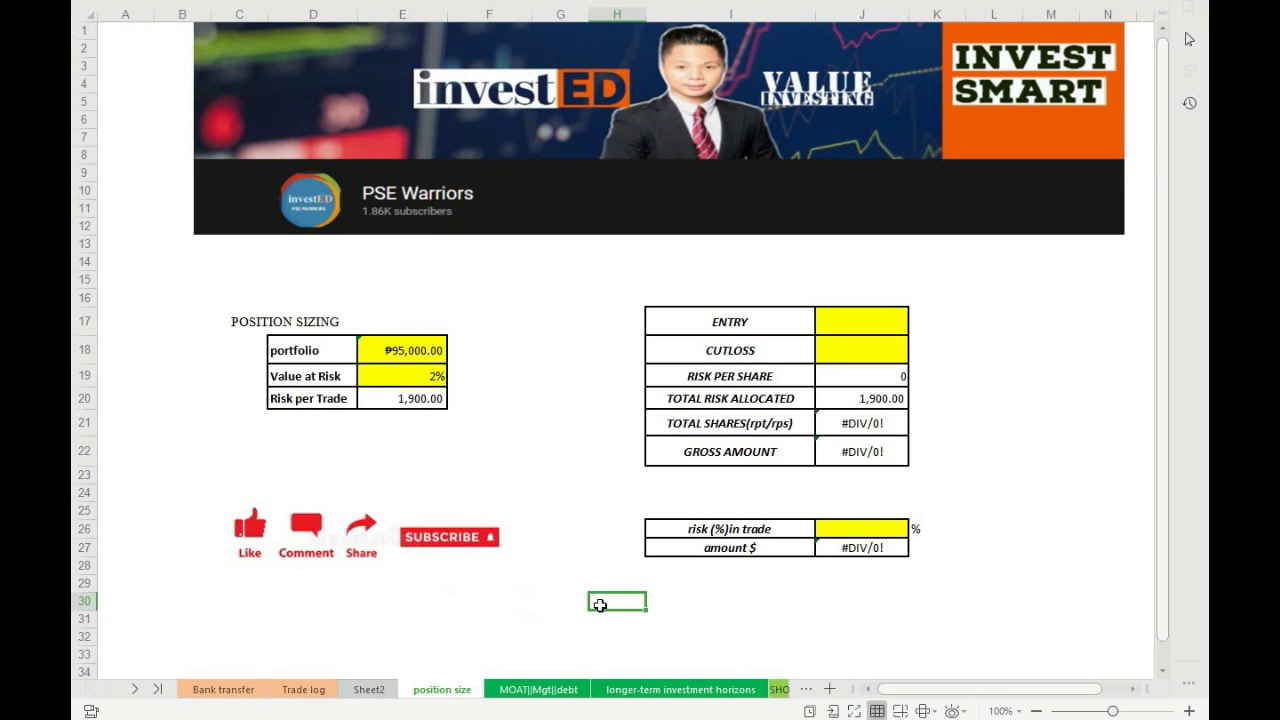
left_click(560, 604)
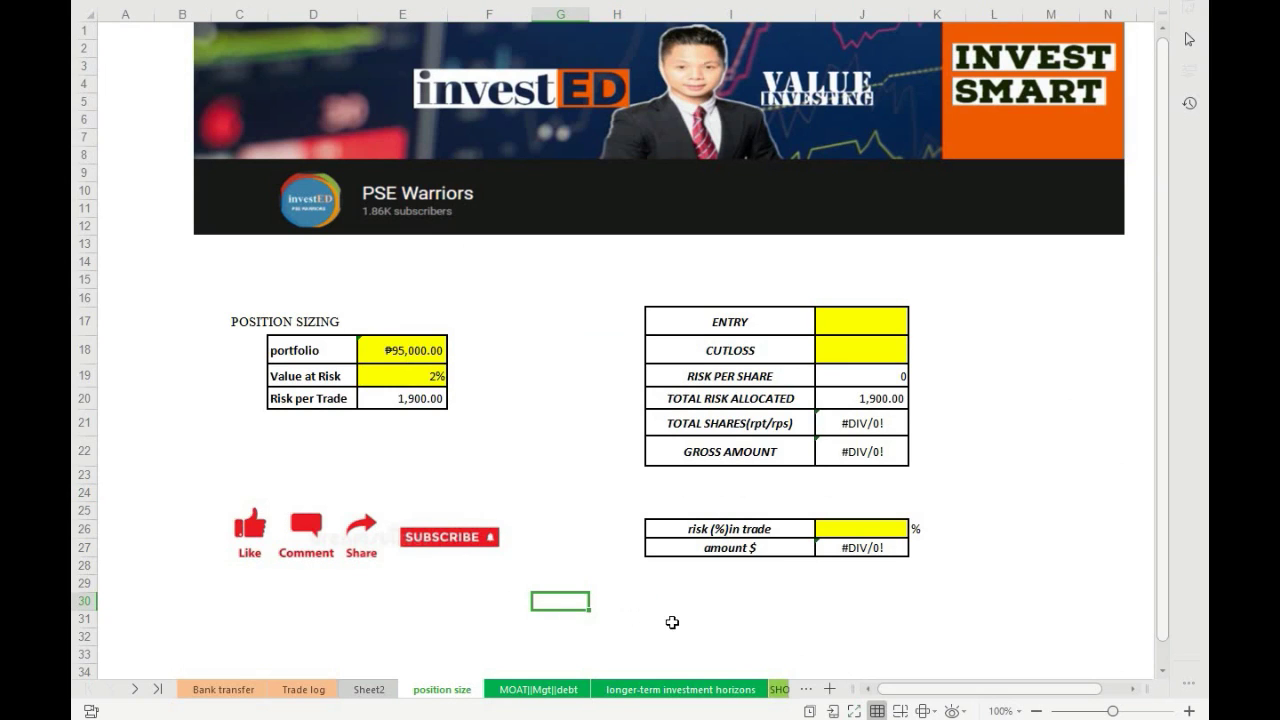
left_click(719, 622)
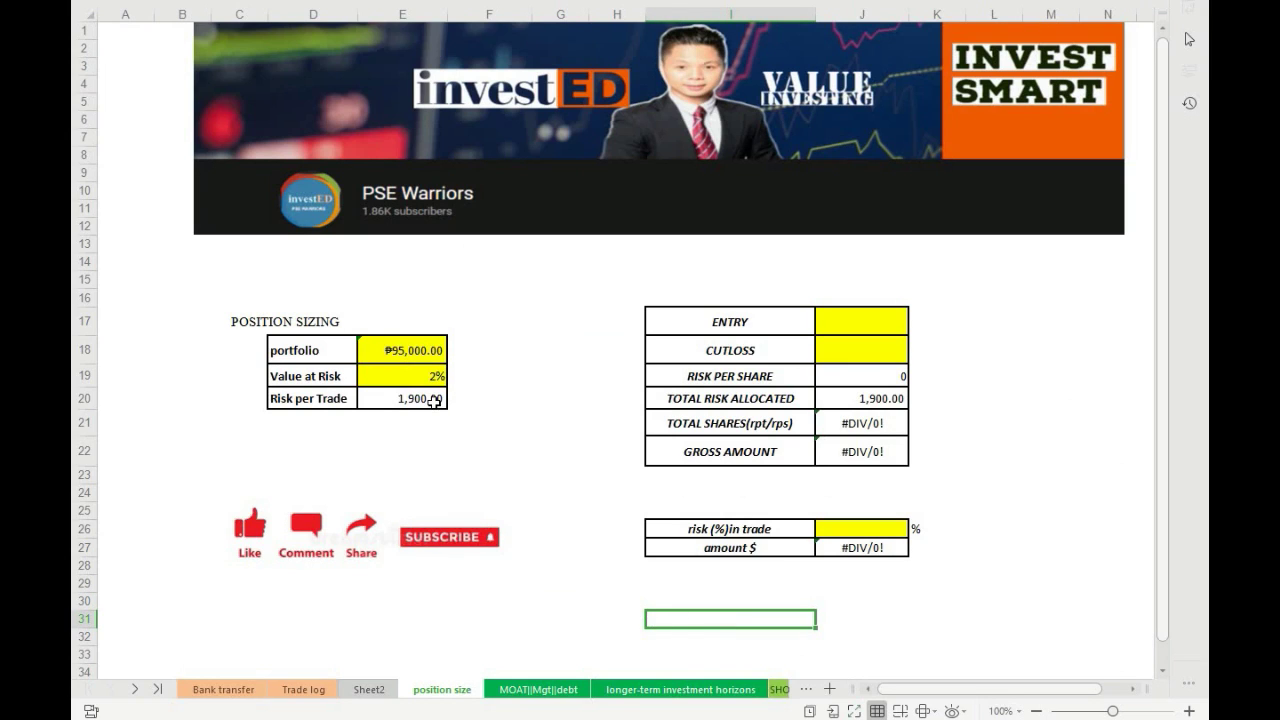
left_click(539, 457)
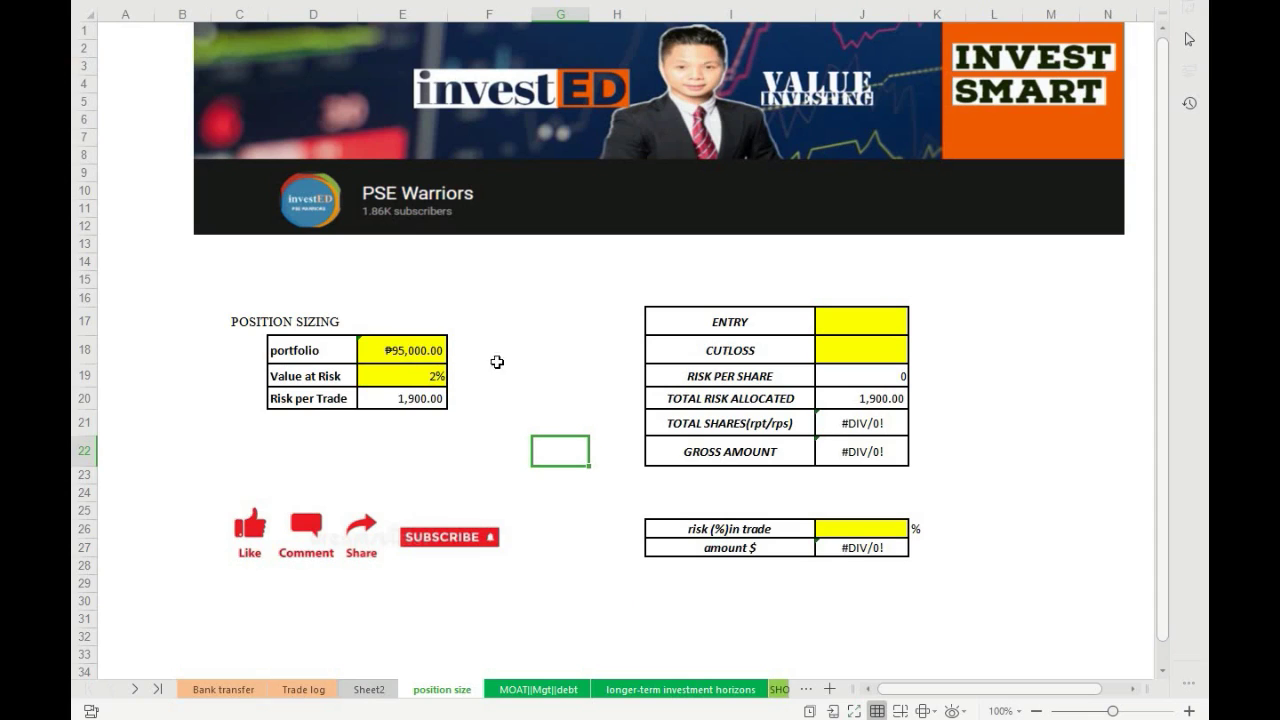
left_click(437, 351)
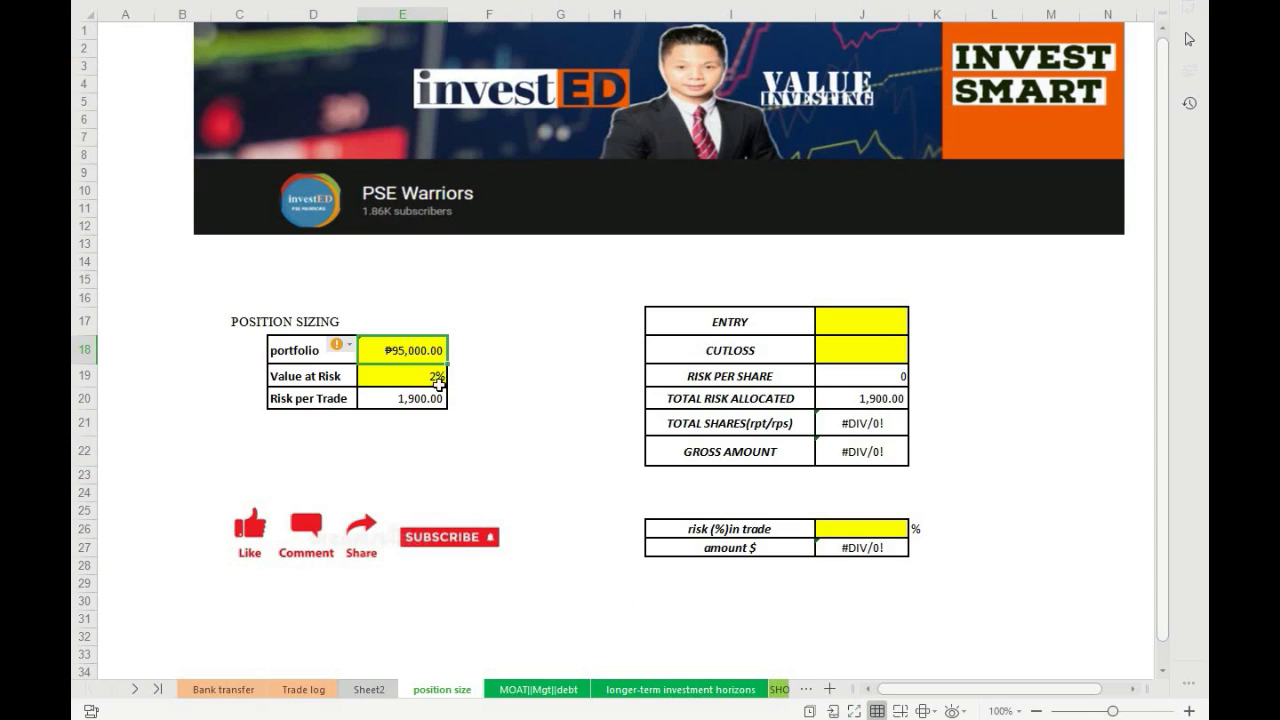
left_click(528, 440)
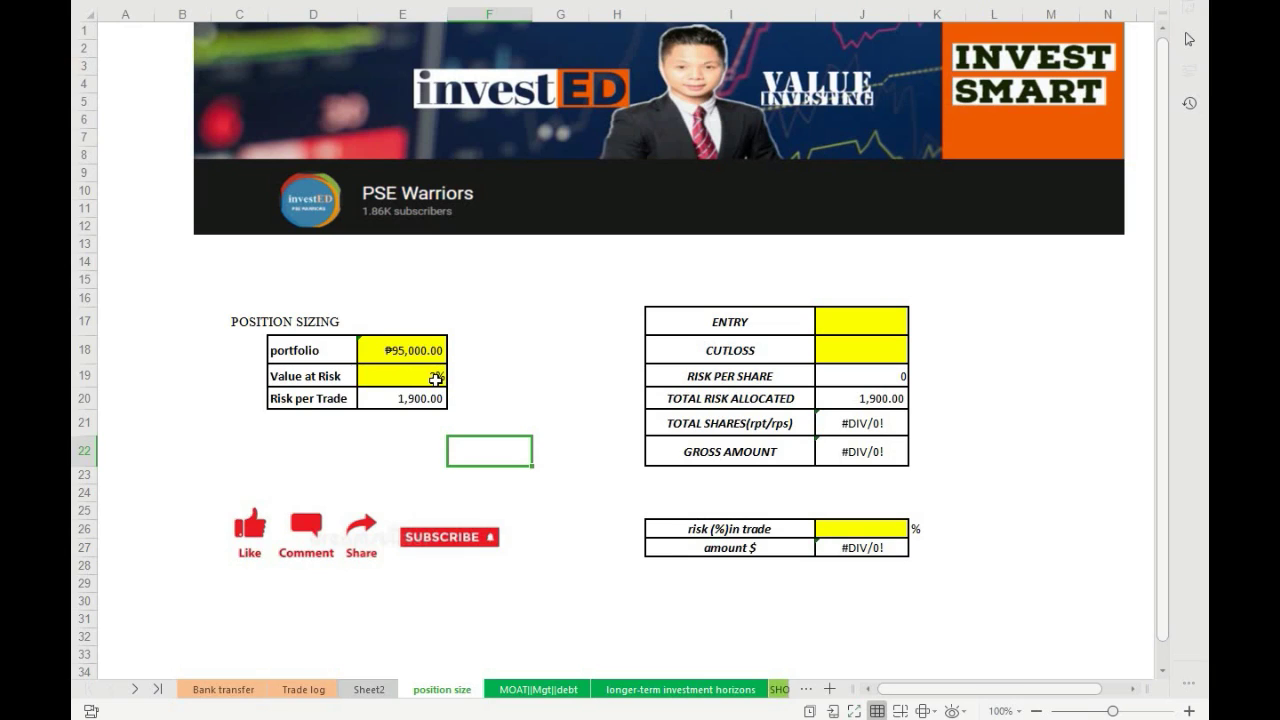
Change the Value at Risk in E19 from 2% to 1%
left_click(436, 379)
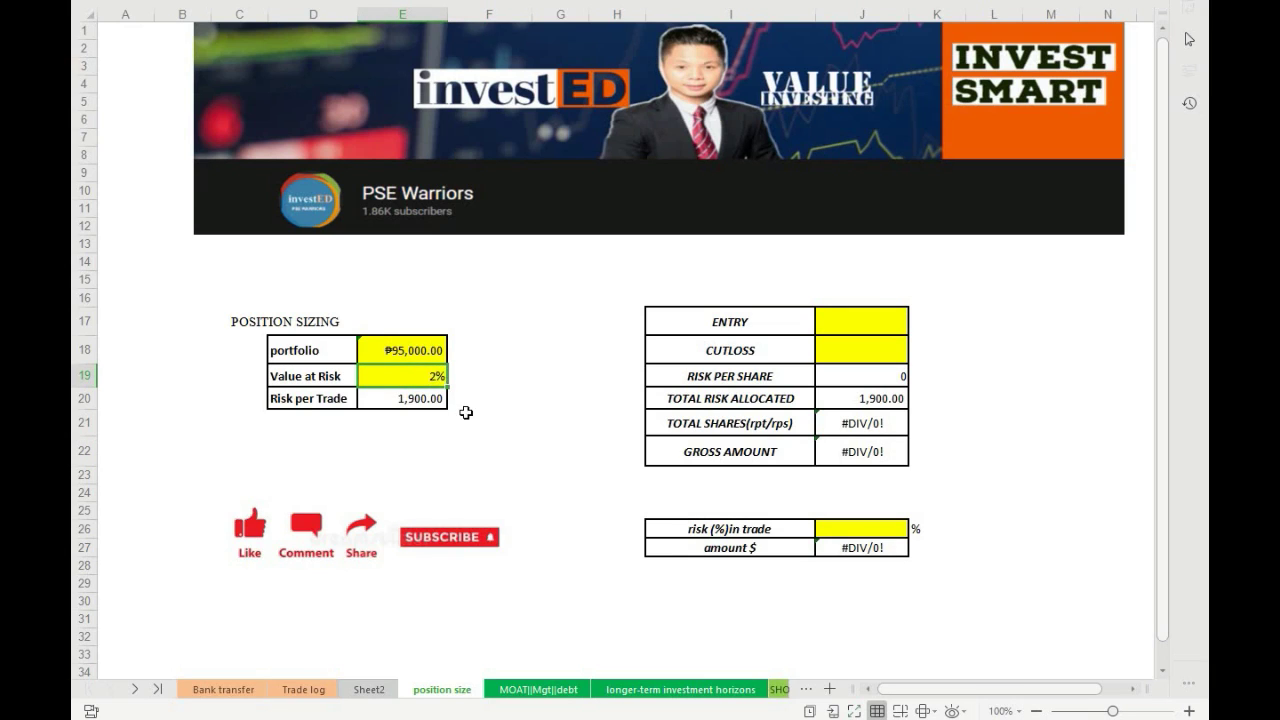
double_click(428, 379)
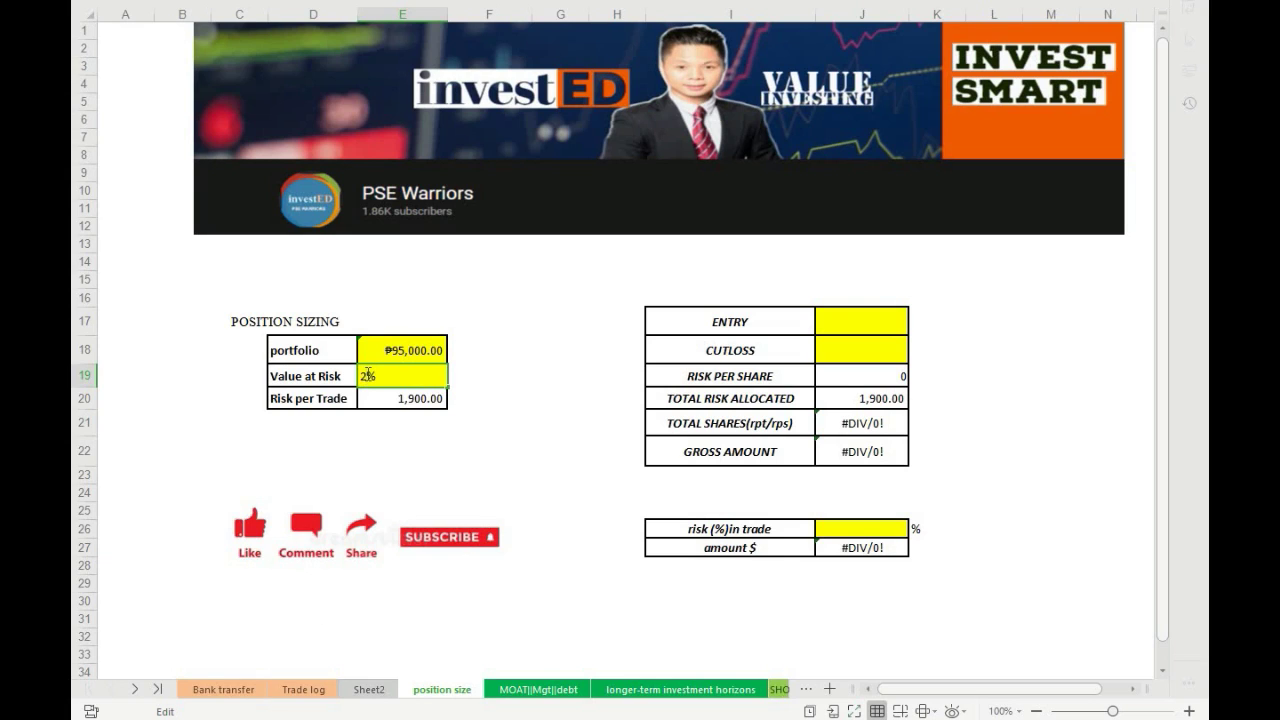
key("BackSpace")
type("1")
key("Return")
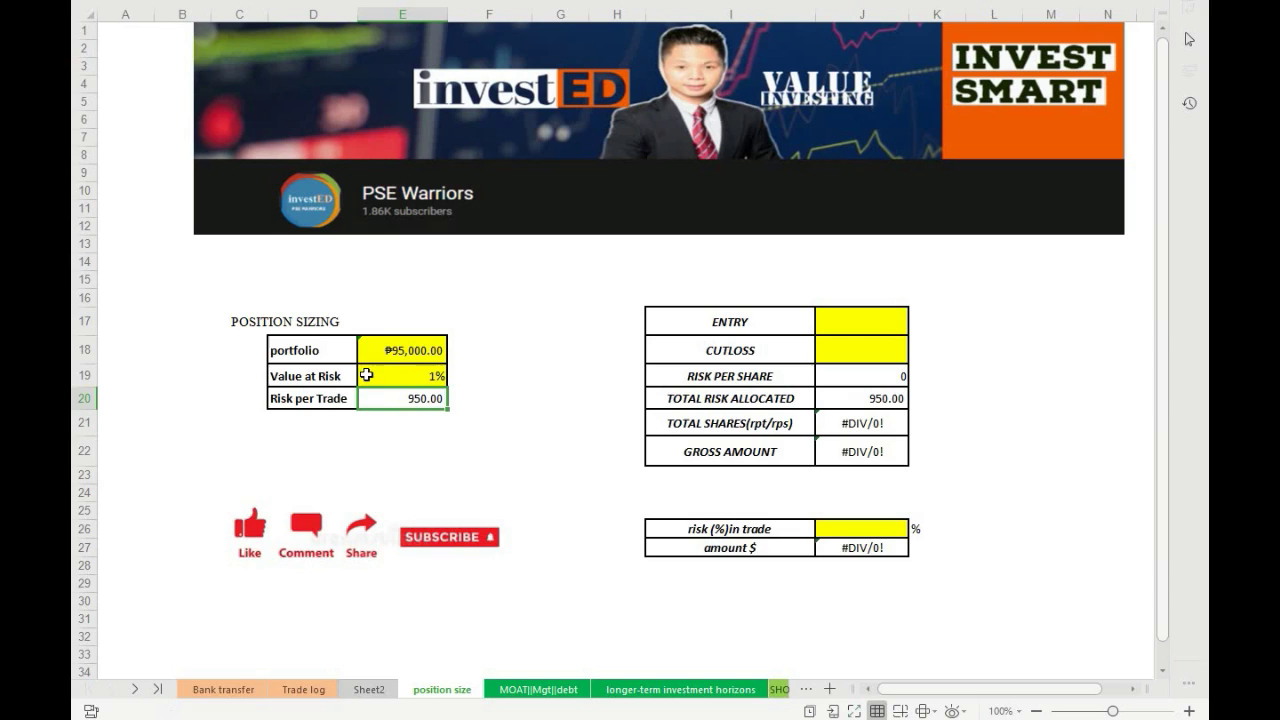
Deselect the Like/Comment/Share picture and bring up the ALI daily chart
left_click(450, 477)
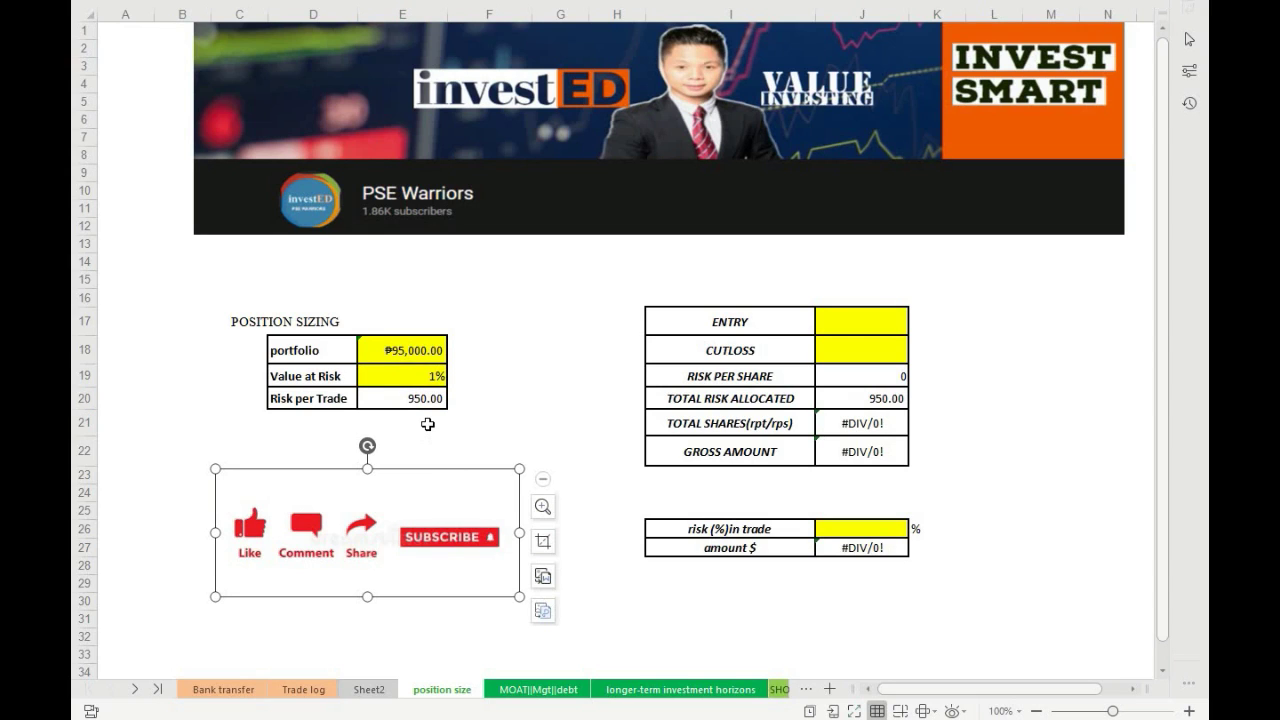
left_click(436, 419)
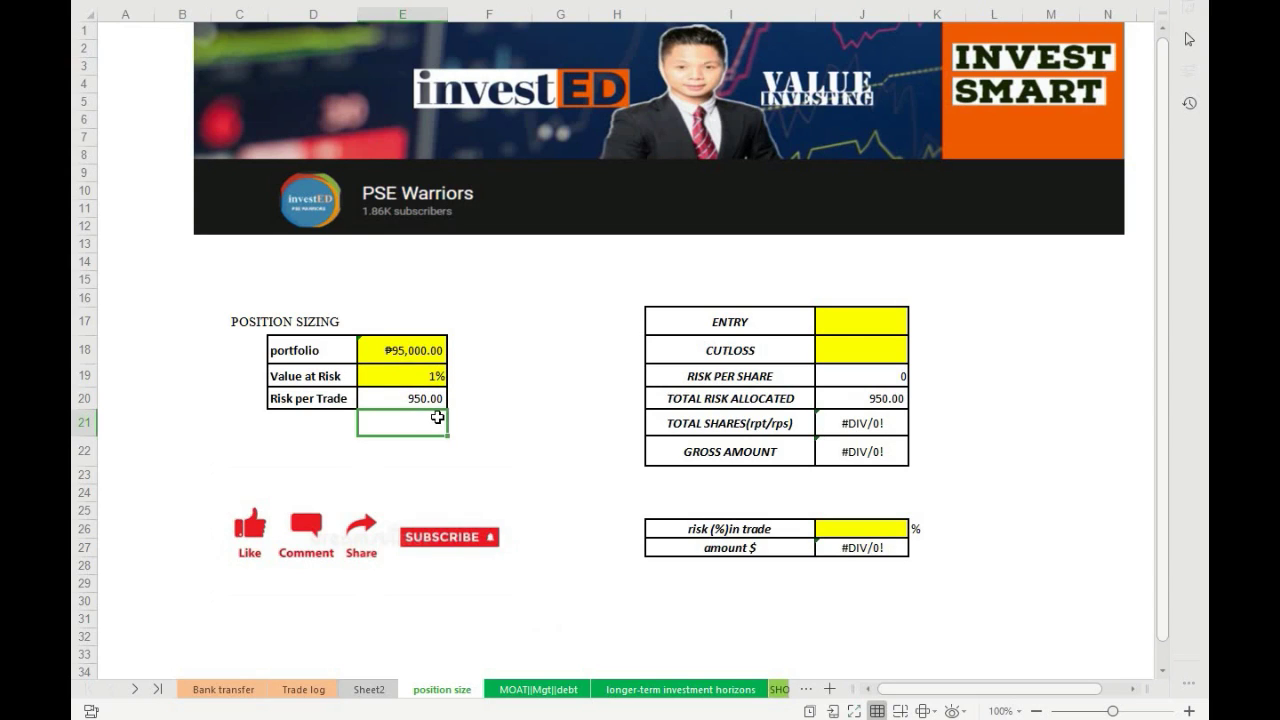
left_click(476, 399)
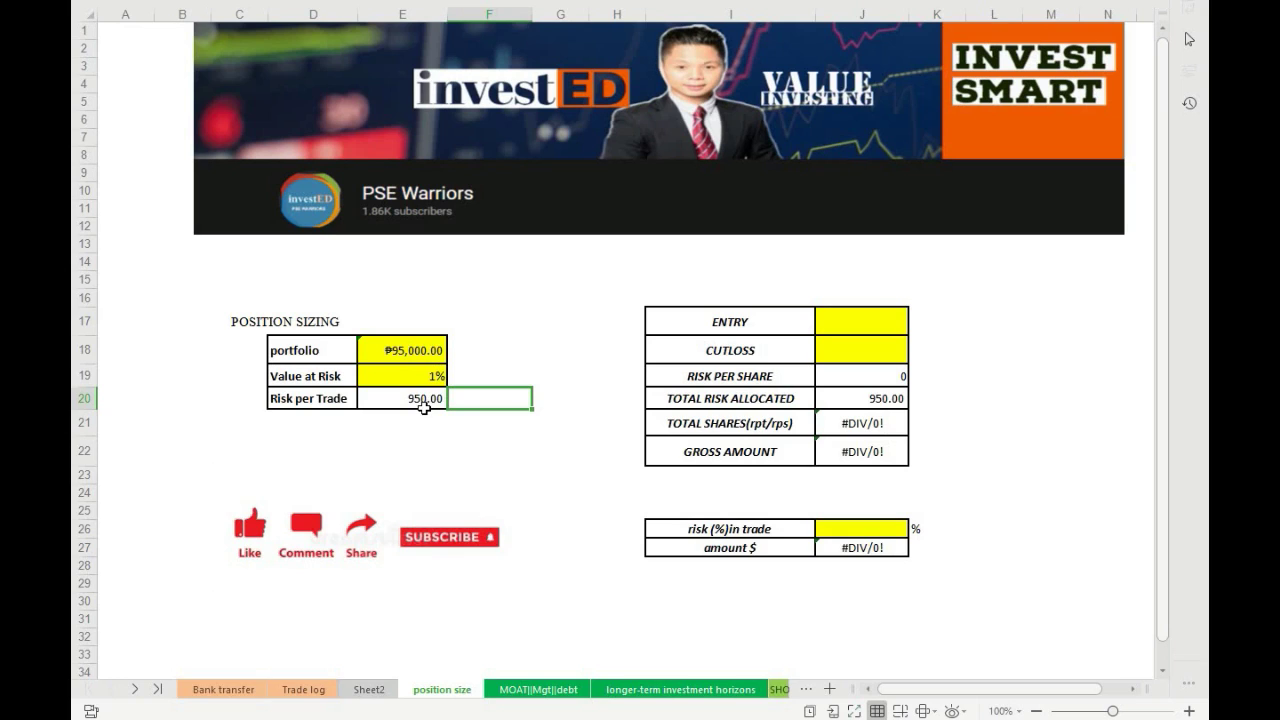
left_click(970, 397)
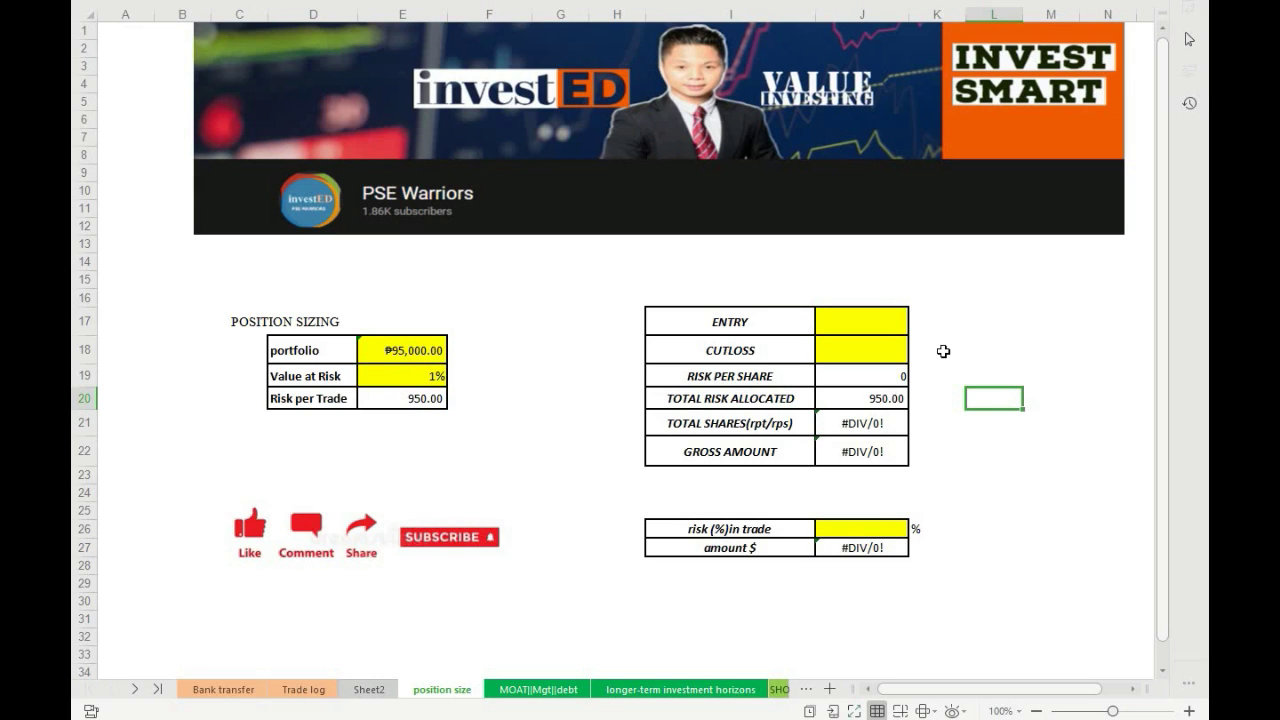
left_click(942, 352)
left_click(971, 362)
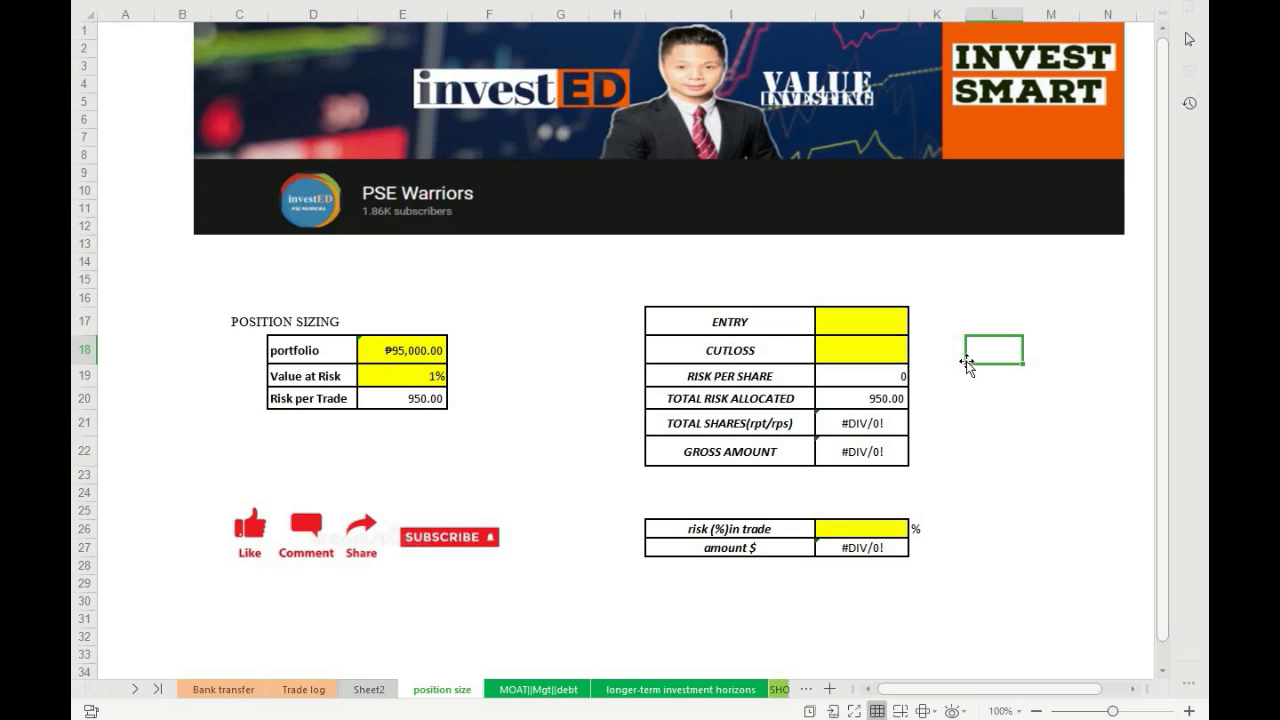
left_click(619, 377)
left_click(618, 541)
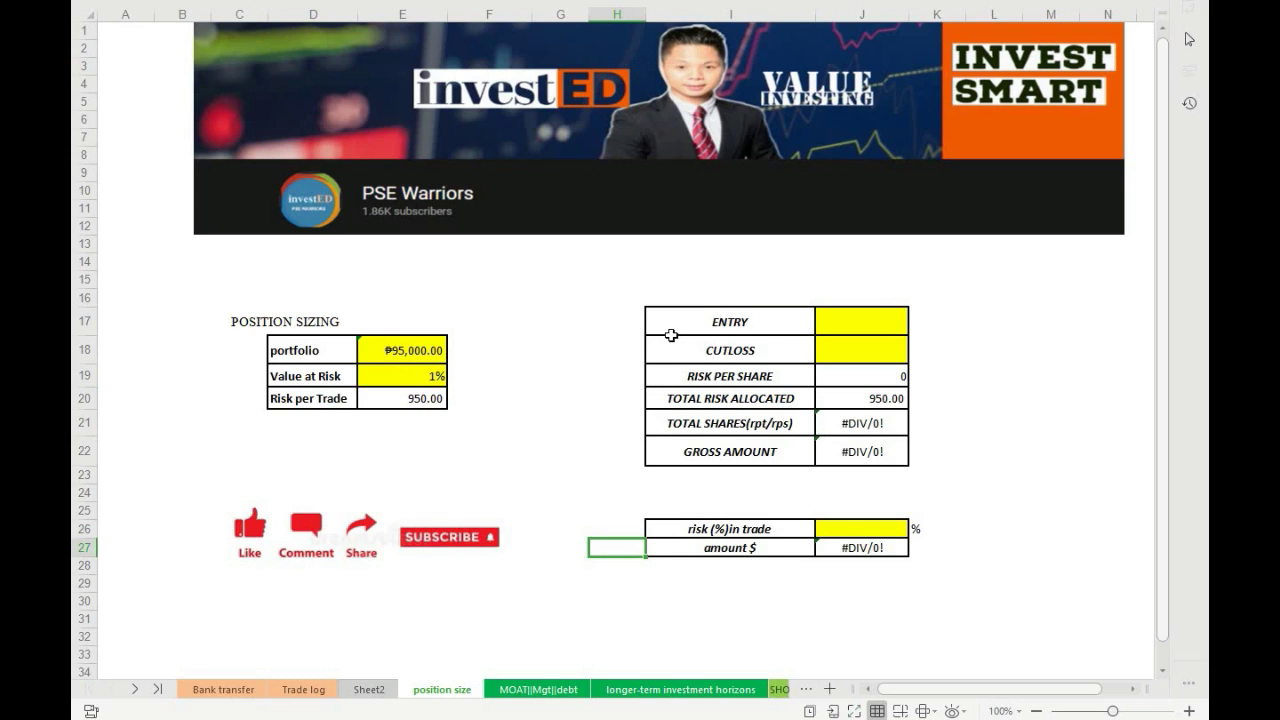
left_click(631, 512)
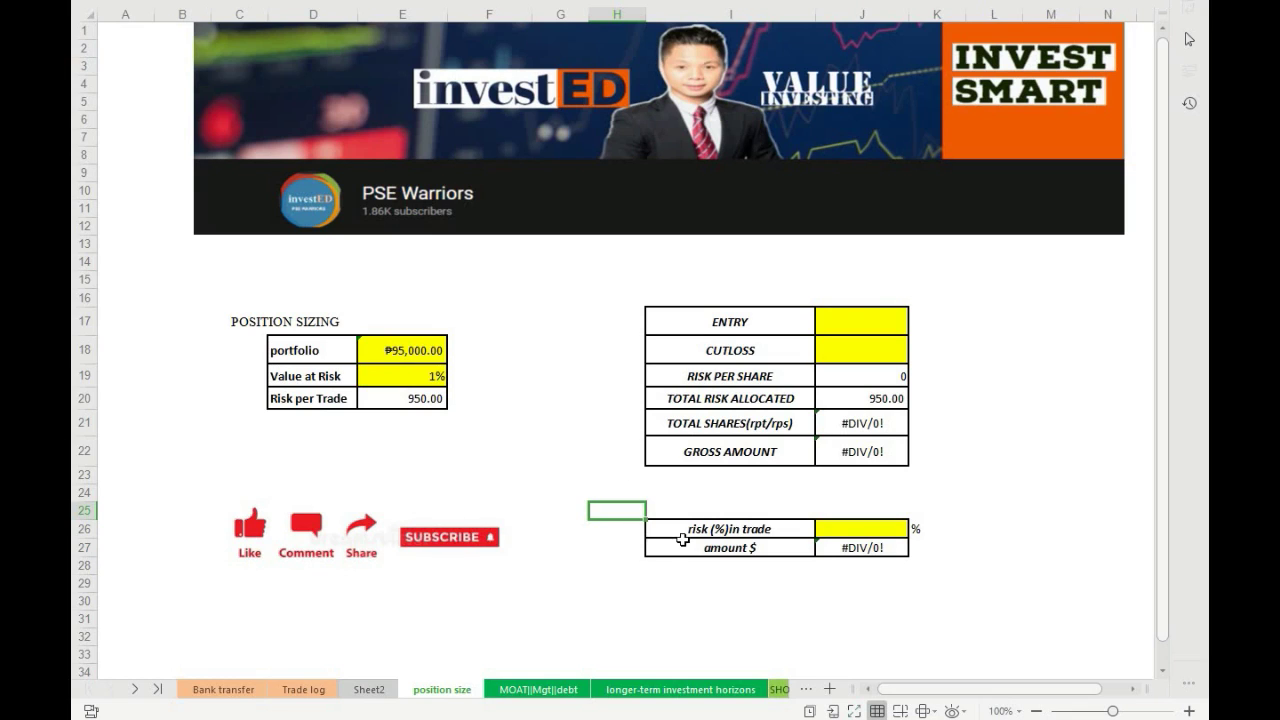
left_click(642, 500)
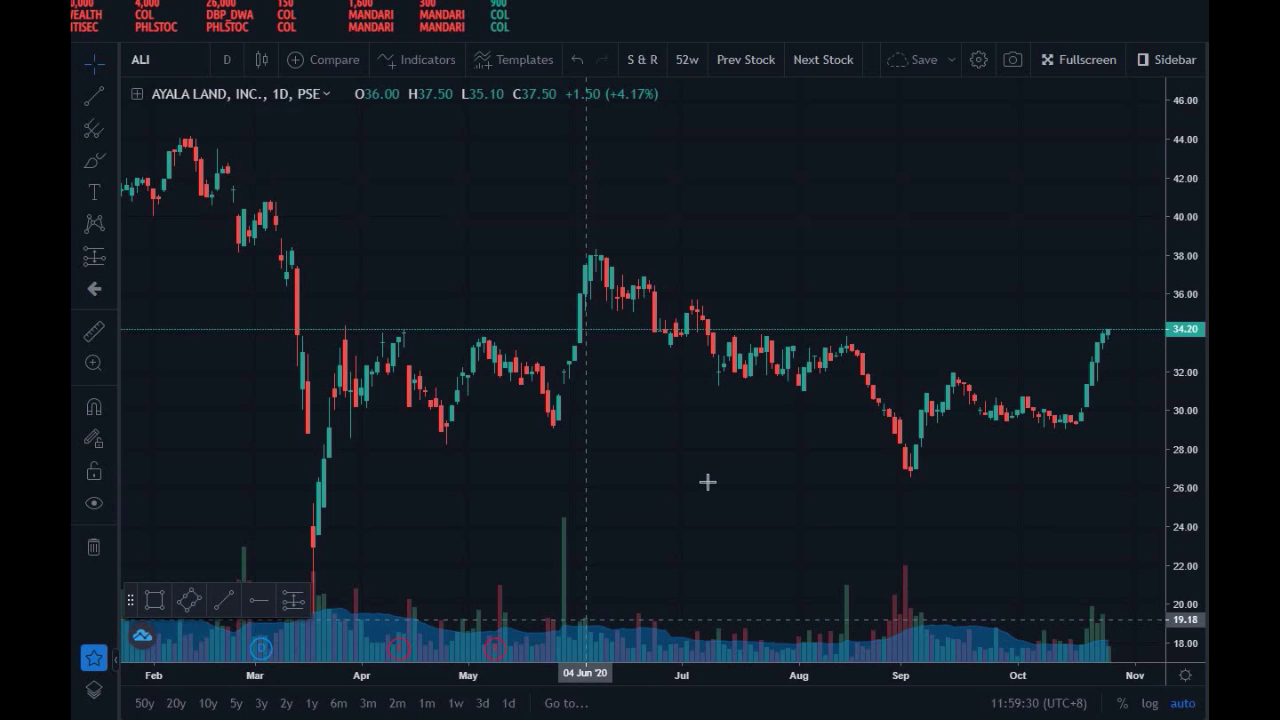
Pan the ALI chart to the latest bars and enter 34.2 as the entry price in J17
left_click_drag(773, 441, 734, 441)
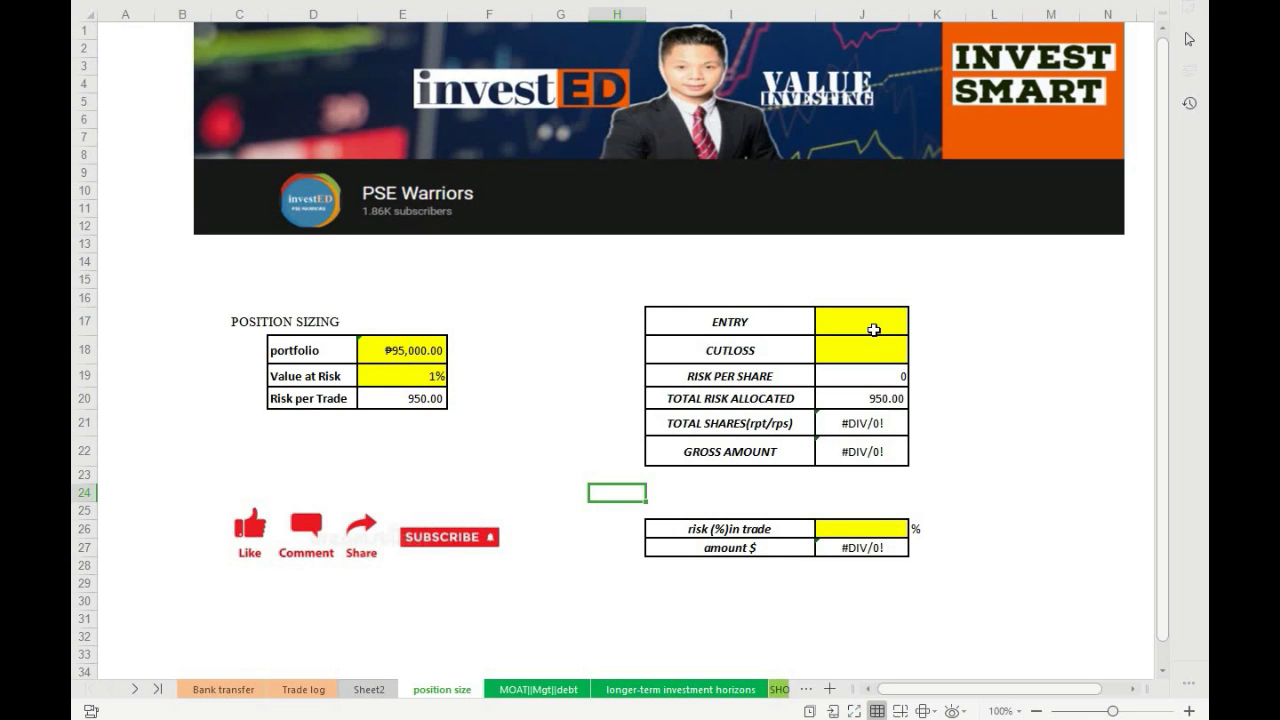
double_click(873, 328)
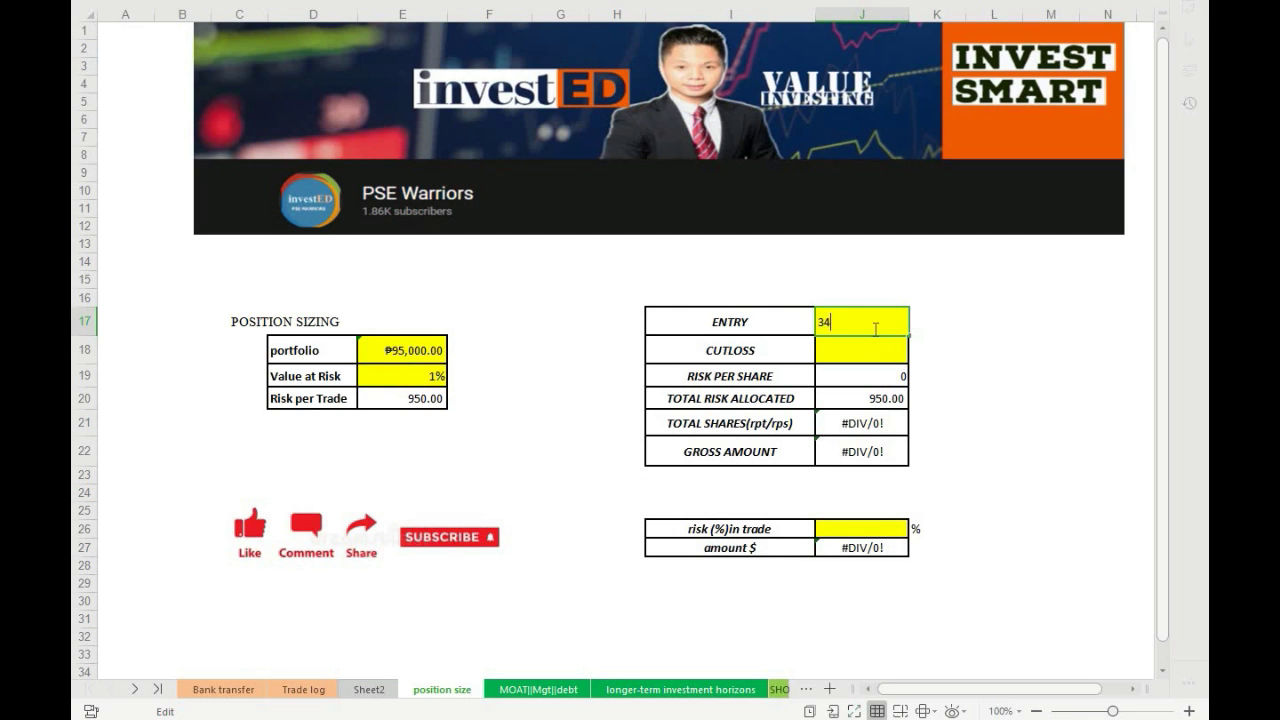
key("Return")
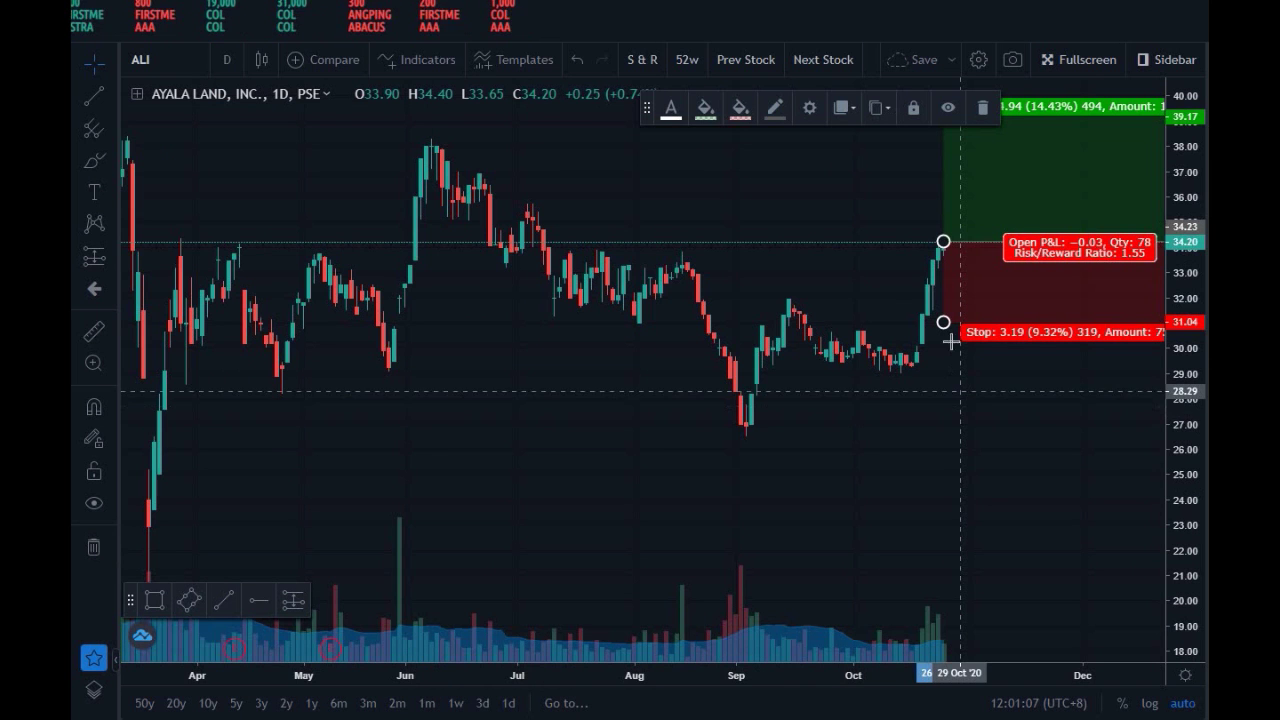
Drag the long position's stop down to about 30.89, cutting risk/reward to roughly 1.48
mouse_move(943, 323)
left_mouse_down()
mouse_move(943, 369)
mouse_move(945, 326)
left_mouse_up()
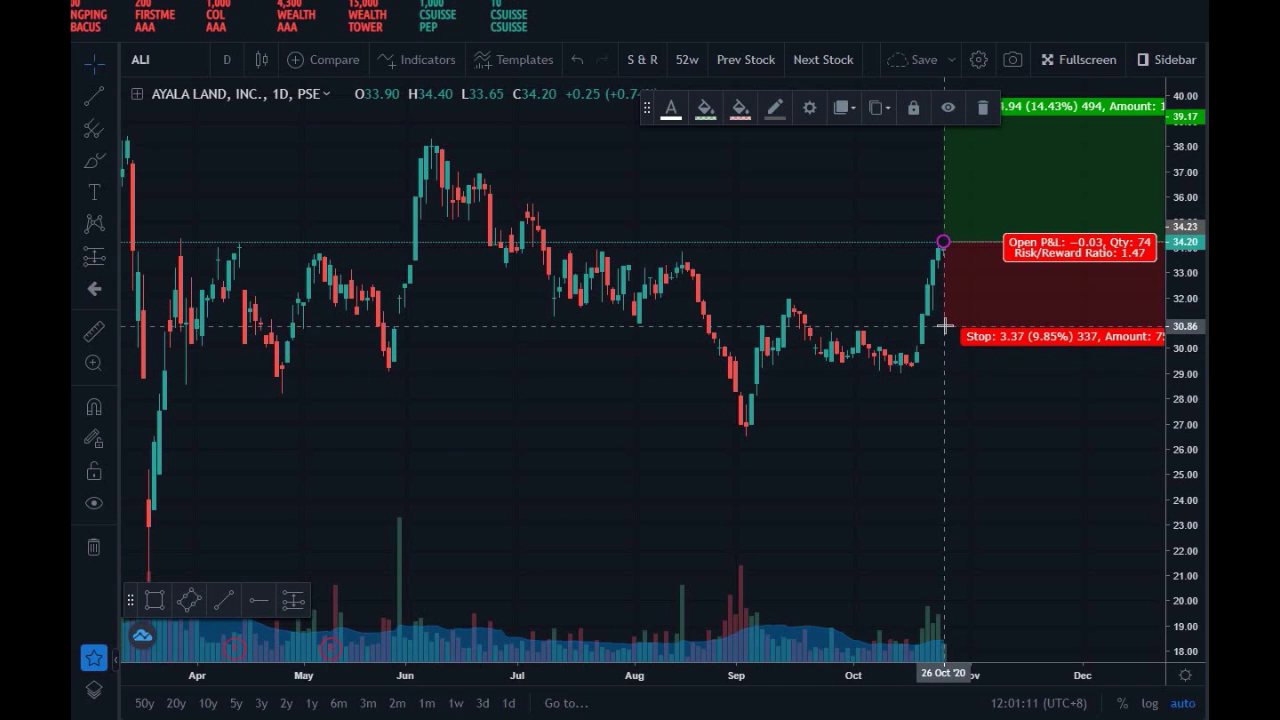
left_click(971, 375)
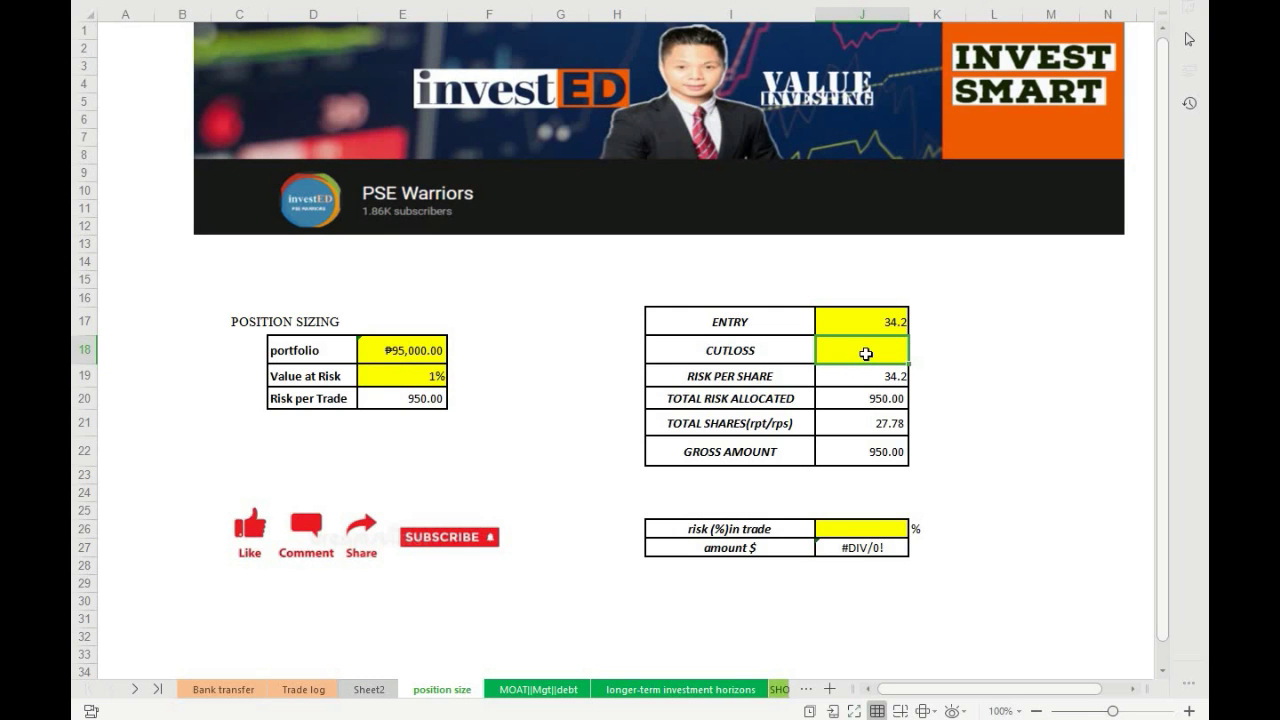
Enter 30.86 as the cutloss in J18, sizing the trade at 284.43 shares
double_click(867, 351)
type("30.86")
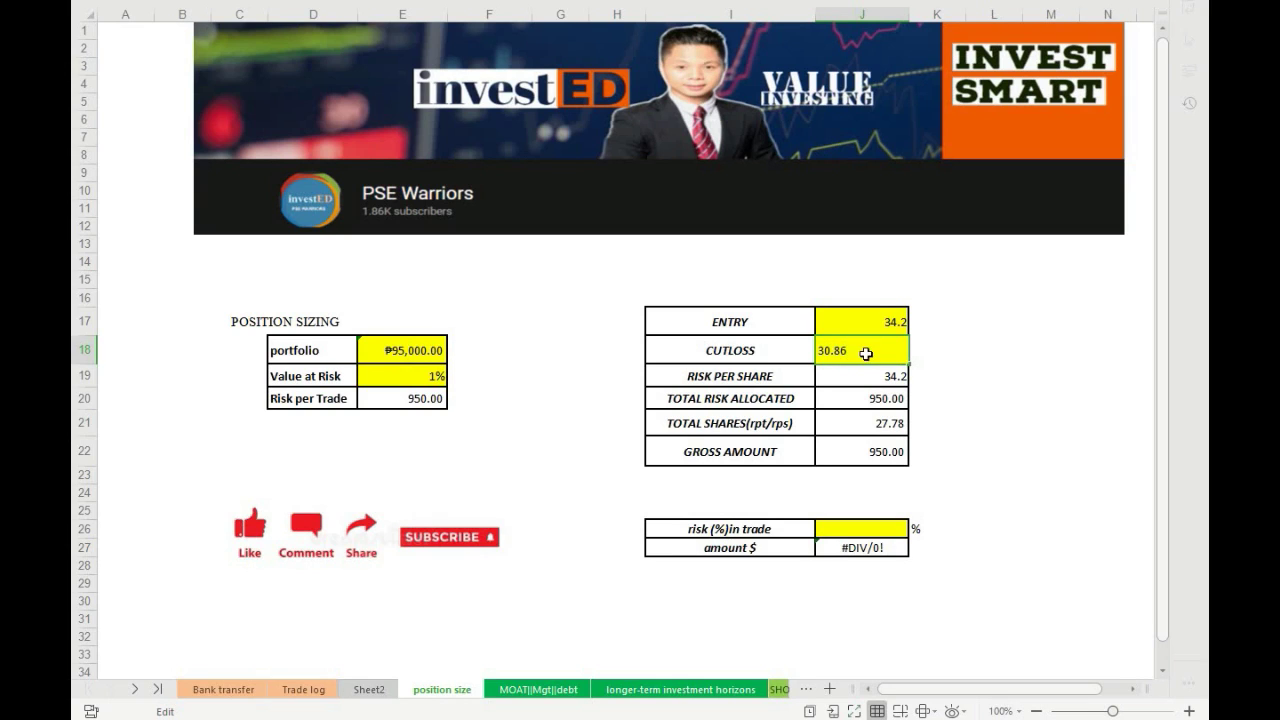
left_click(993, 547)
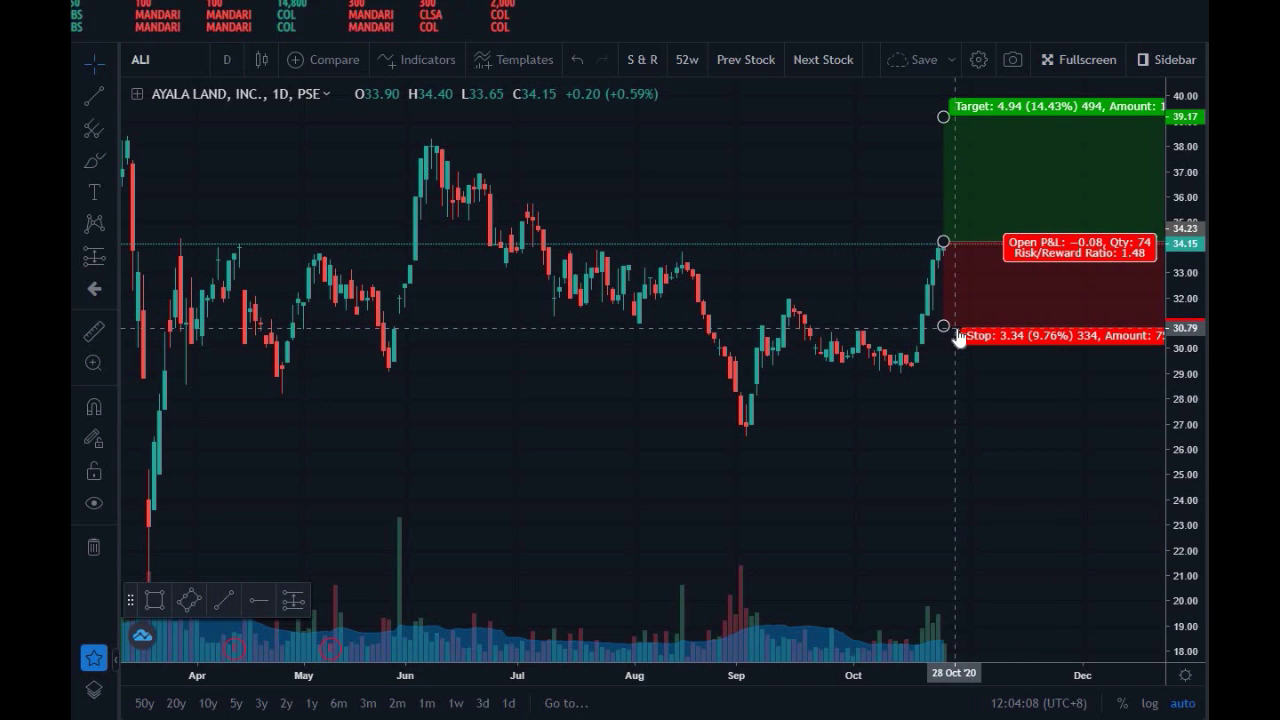
Show the long-position drawing's labels to read the 3.34 (9.76%) stop risk
mouse_move(985, 322)
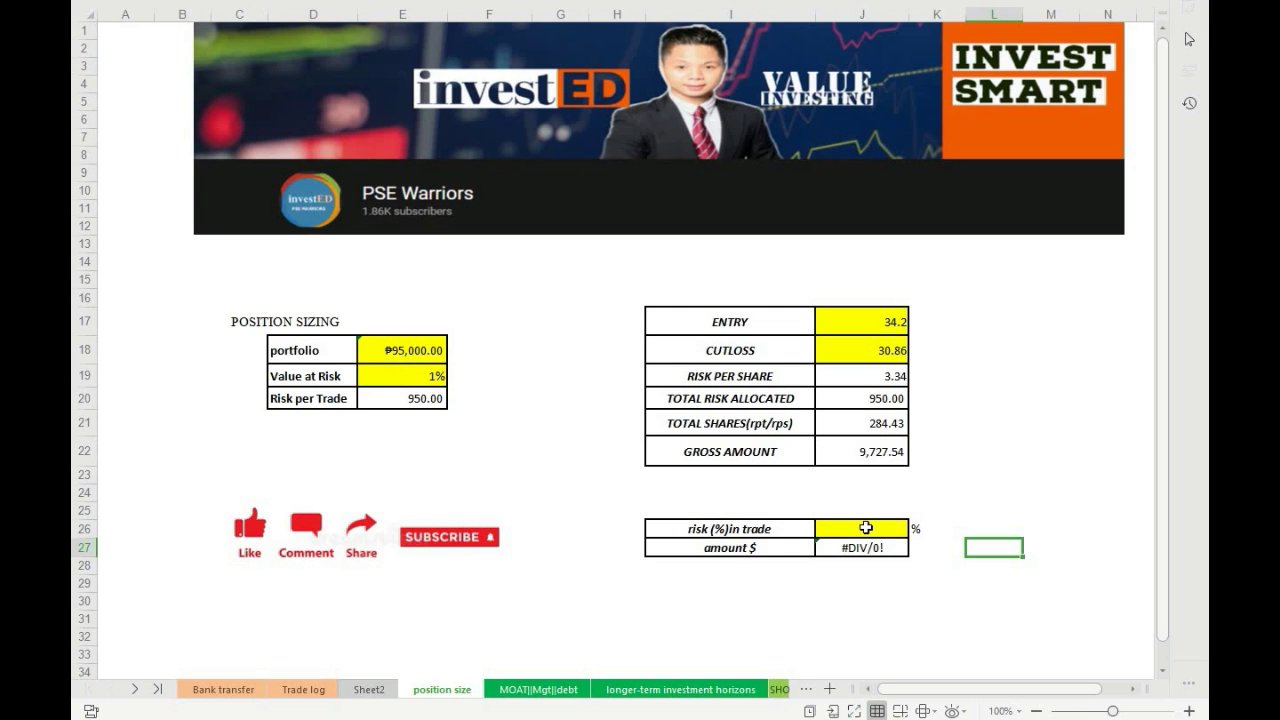
Enter 9.76 as the risk (%) in trade in J26
left_click(867, 529)
type("9.7")
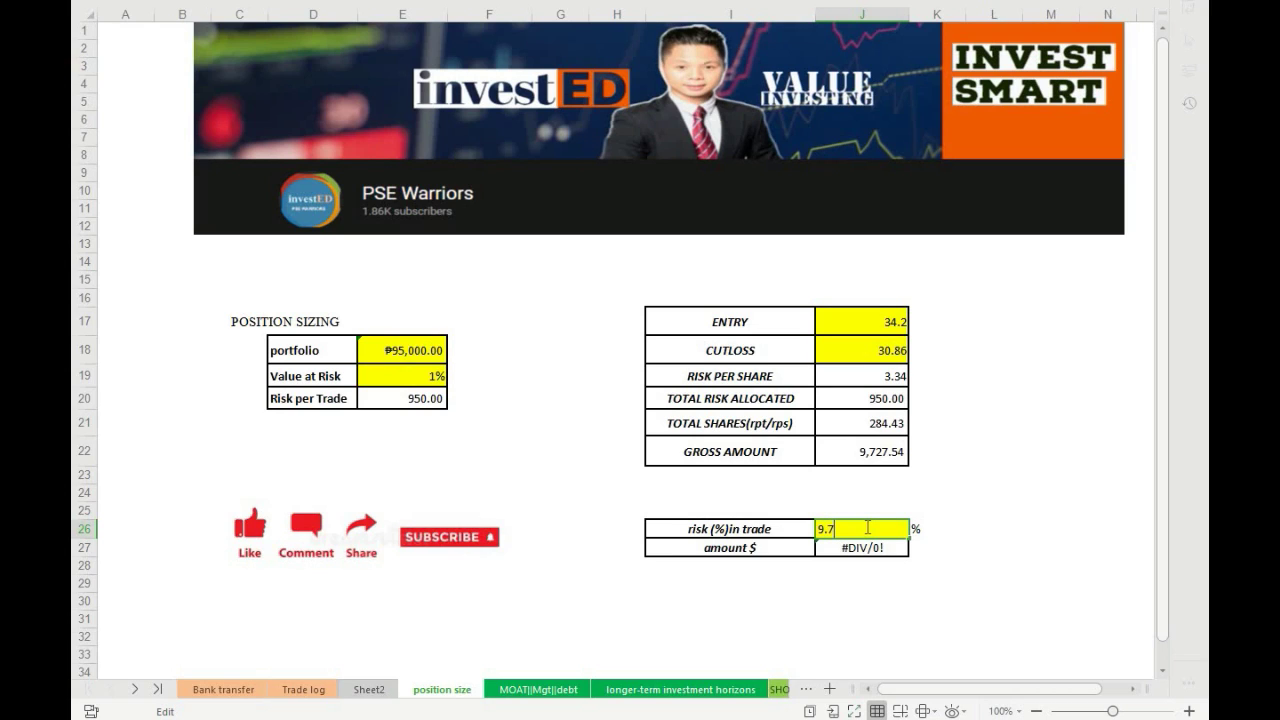
type("6")
key("Return")
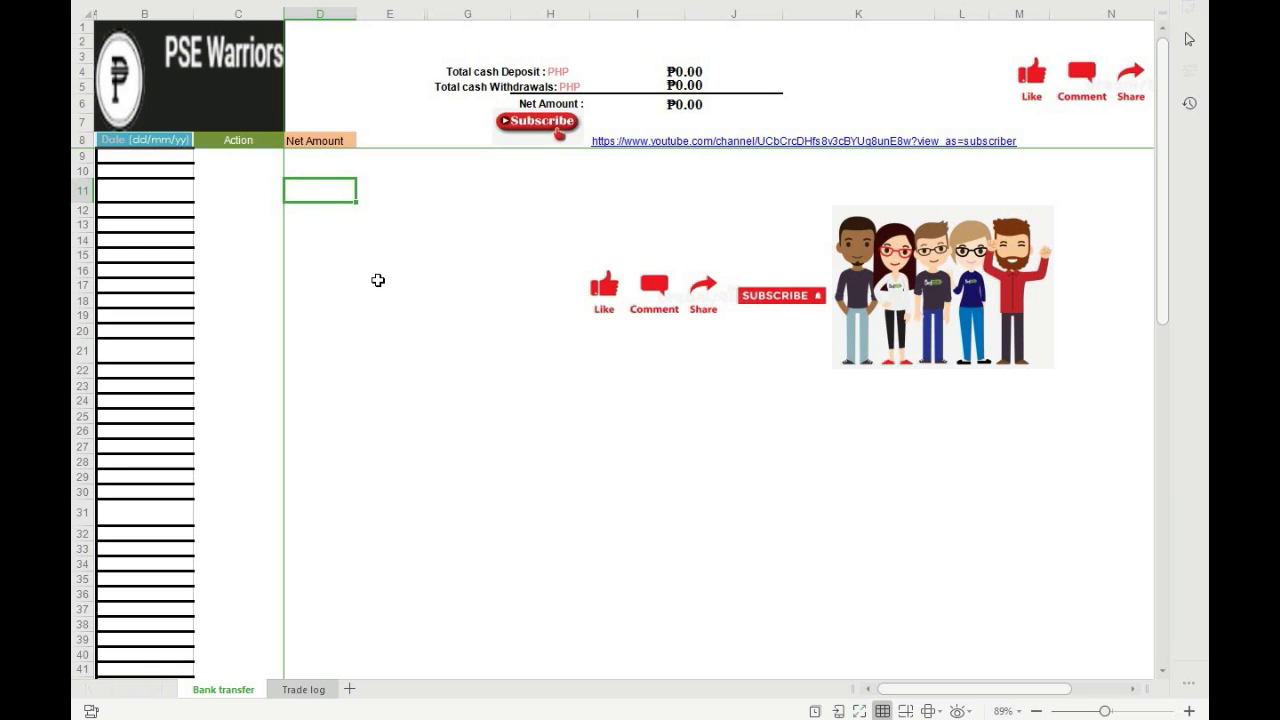
Log a 'deposit' of ₱100,000.00 in row 9 (C9 and D9)
left_click(241, 164)
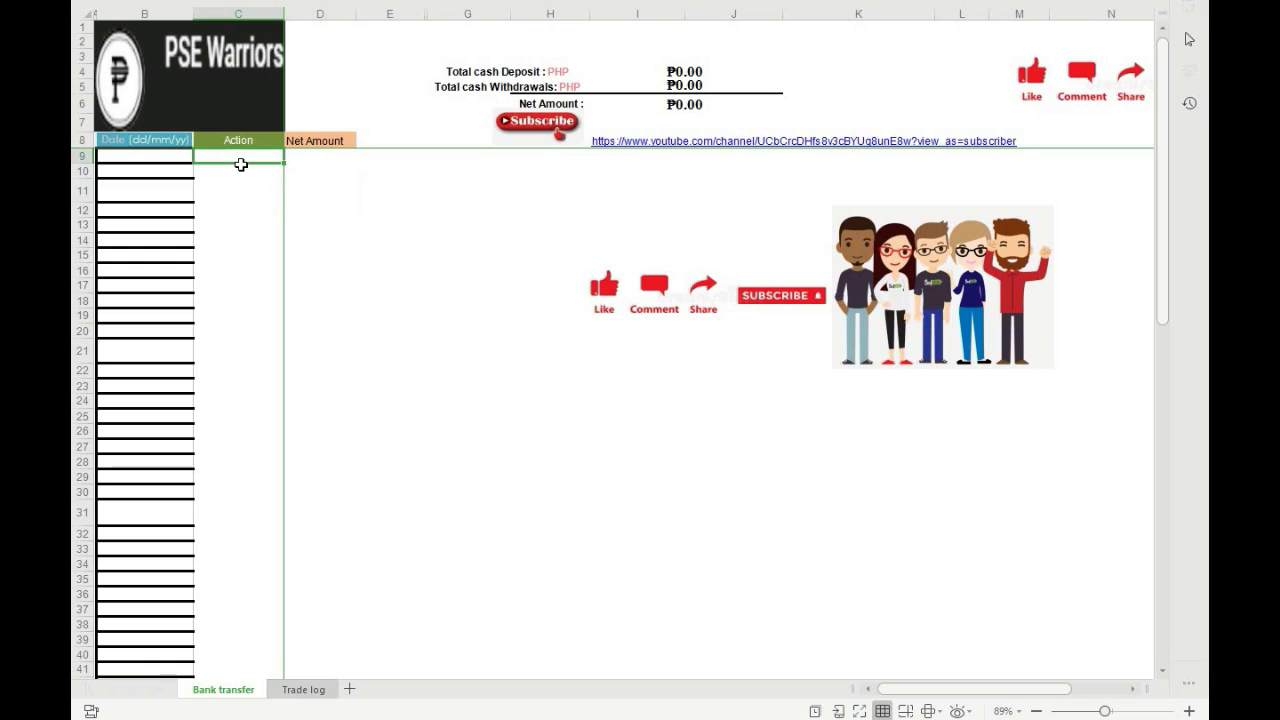
type("dep")
type("osit")
left_click(313, 168)
left_click(314, 156)
type("100000")
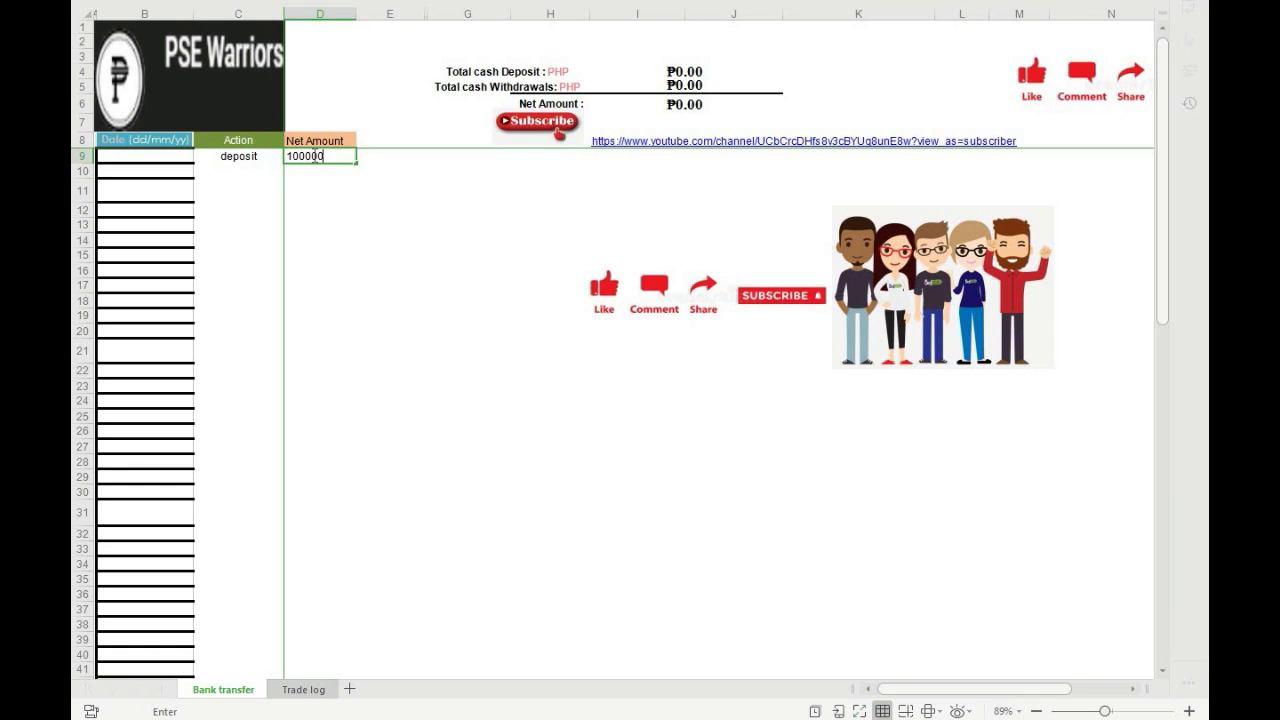
key("Return")
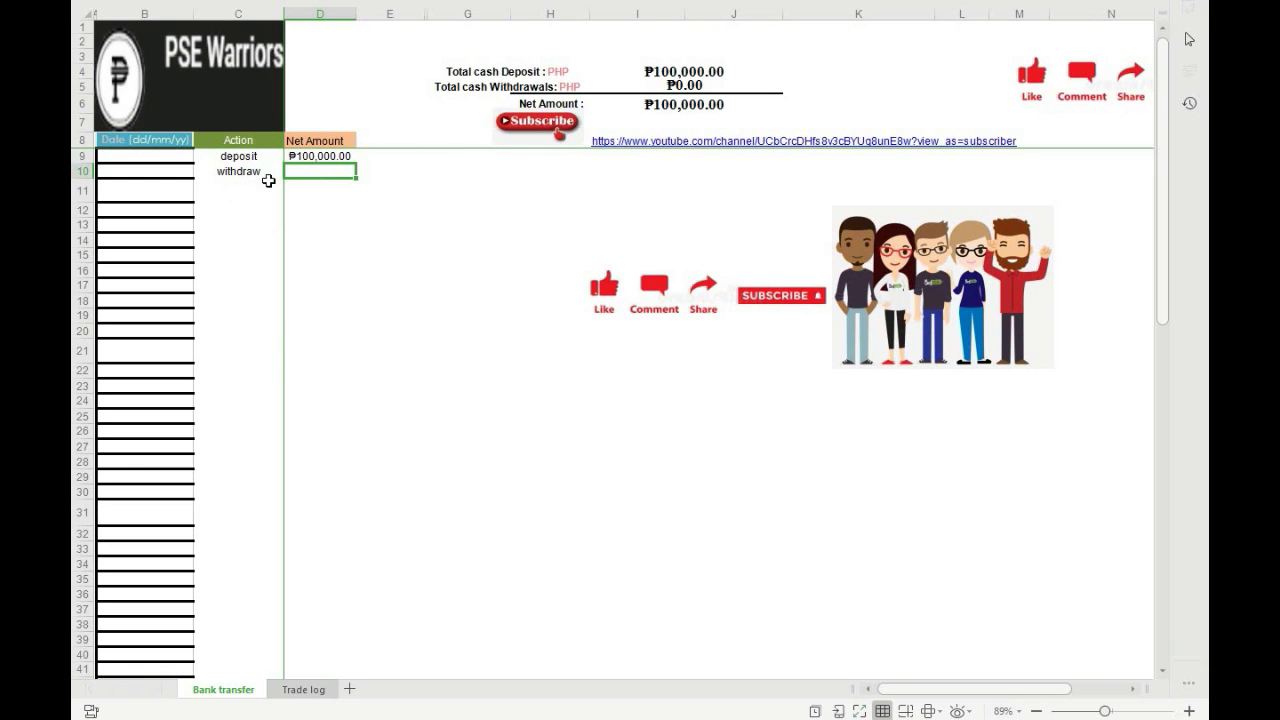
Enter the ₱5,000.00 withdrawal in D10, then select the Date cells B9 and B11
double_click(321, 172)
type("5")
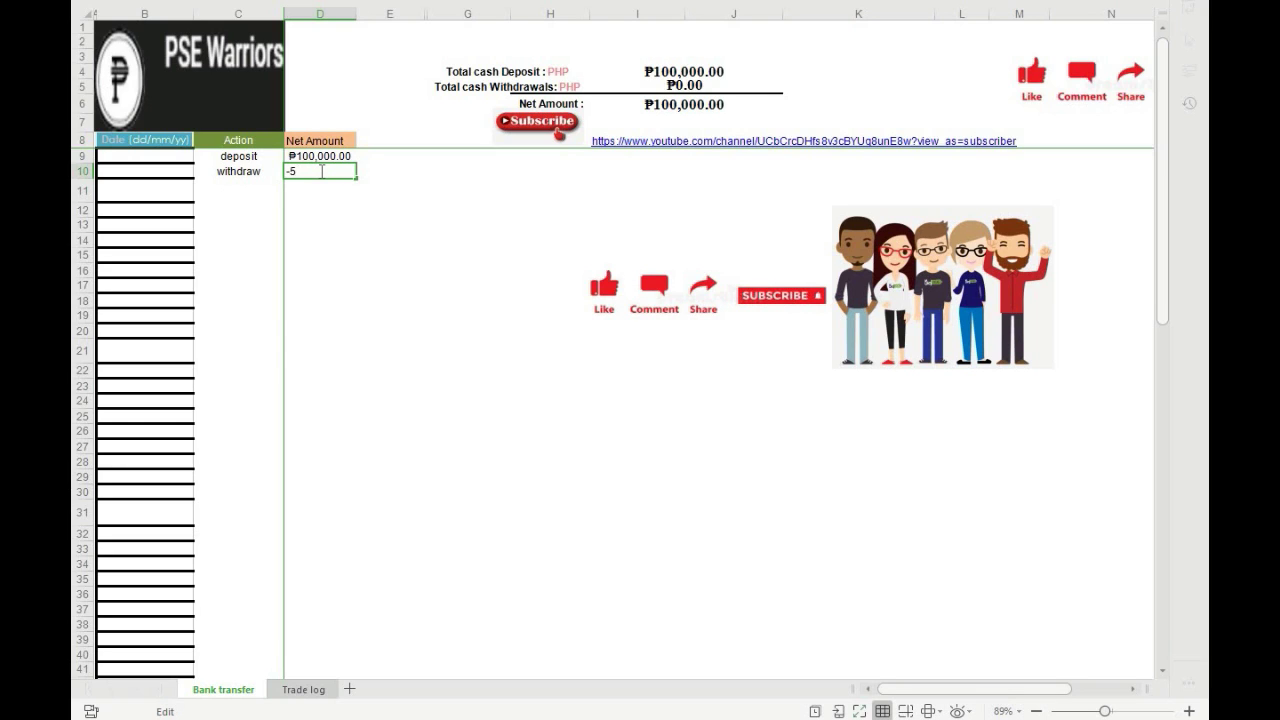
type(",0")
key("Return")
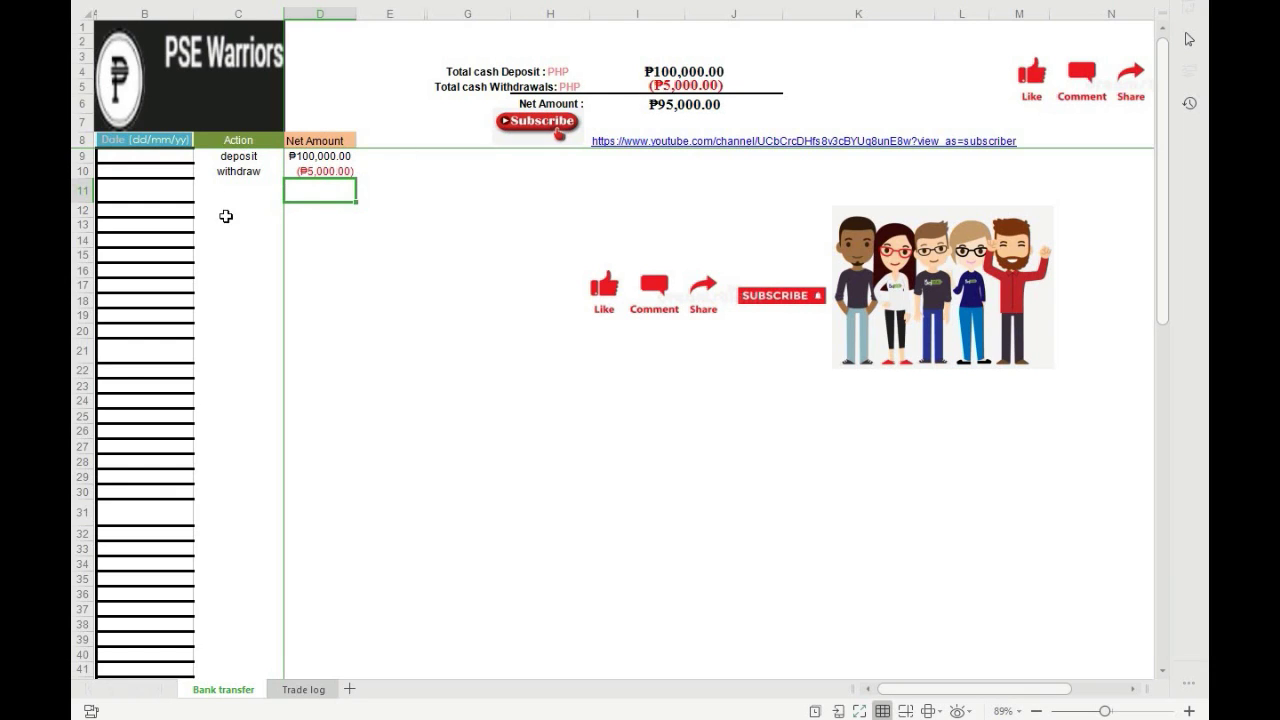
left_click(134, 157)
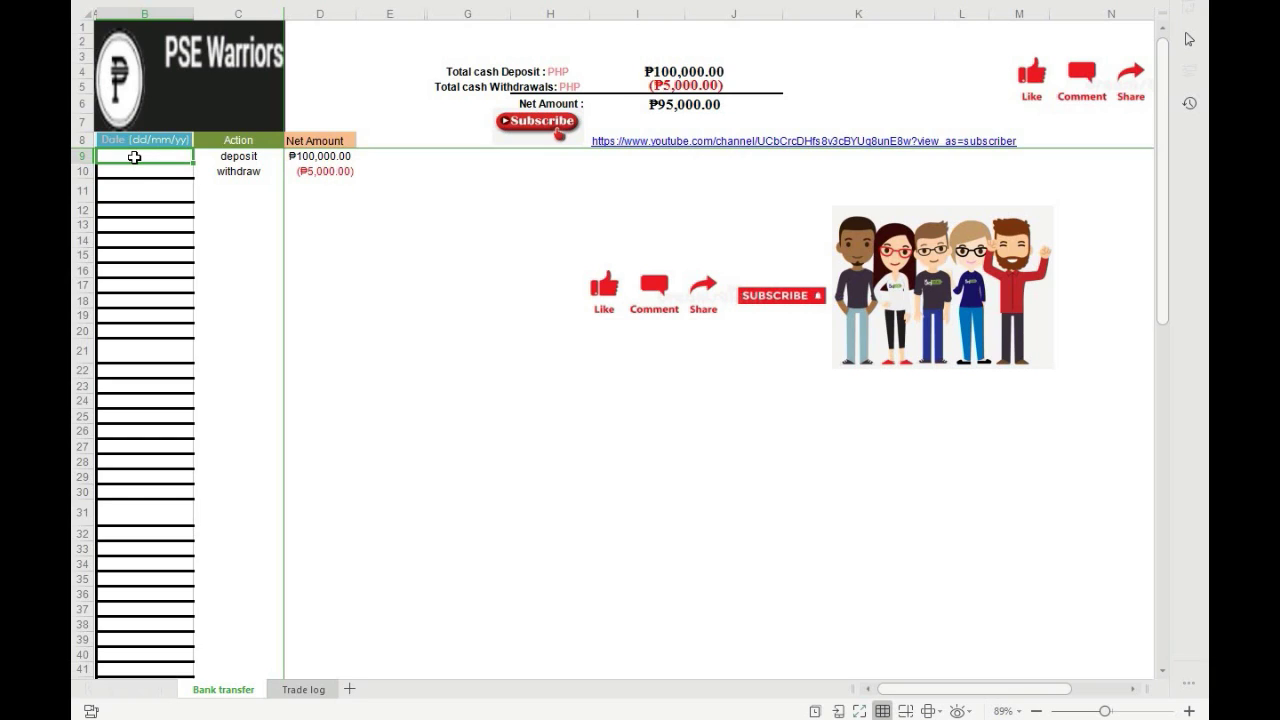
left_click(148, 184)
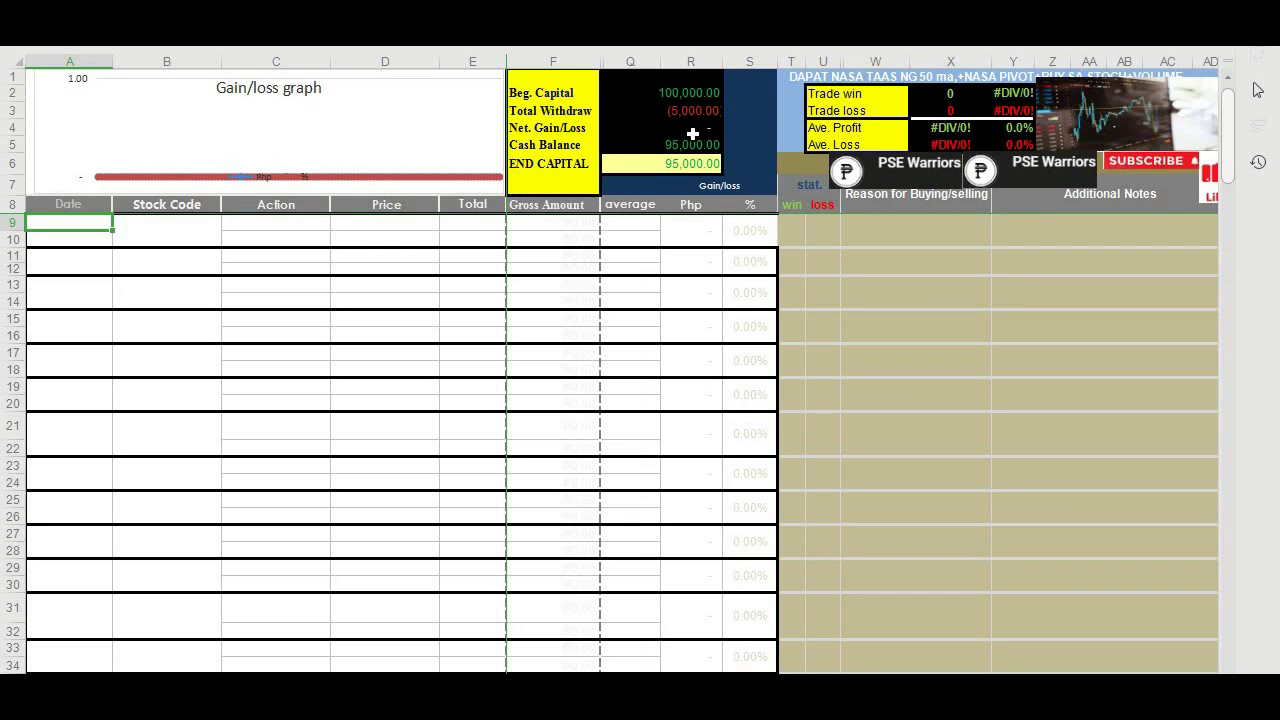
left_click(937, 287)
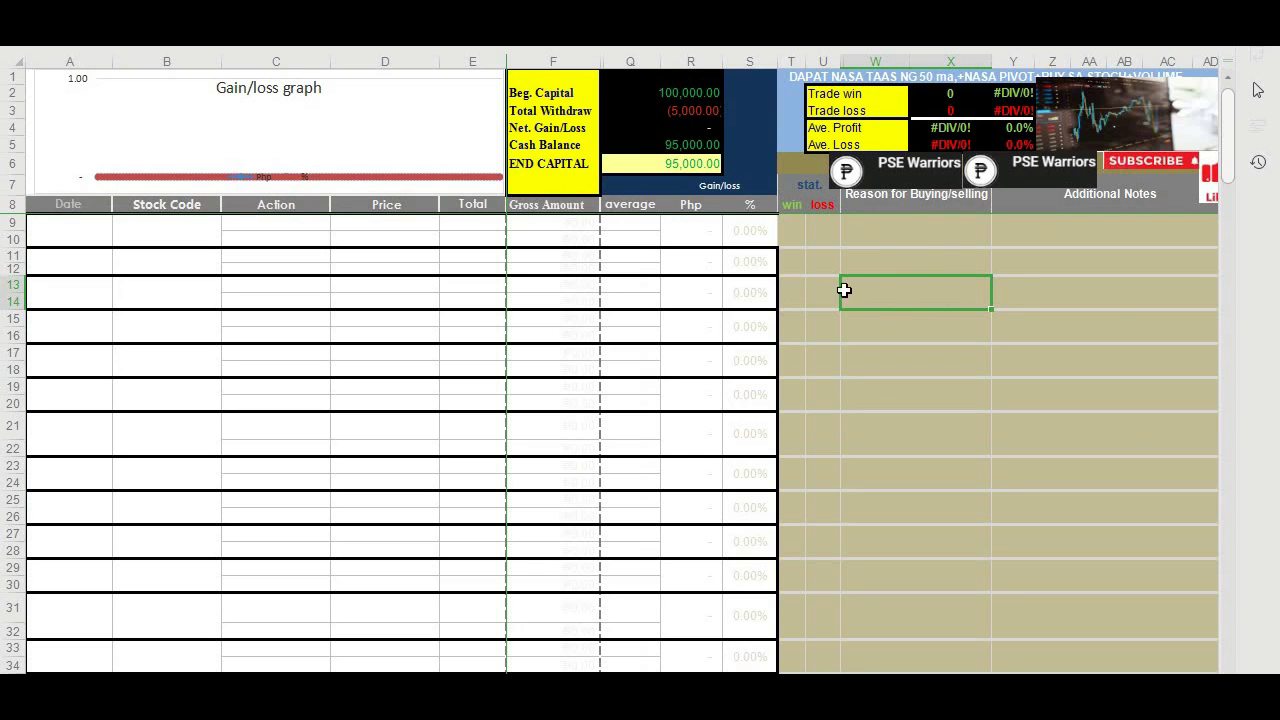
left_click(898, 231)
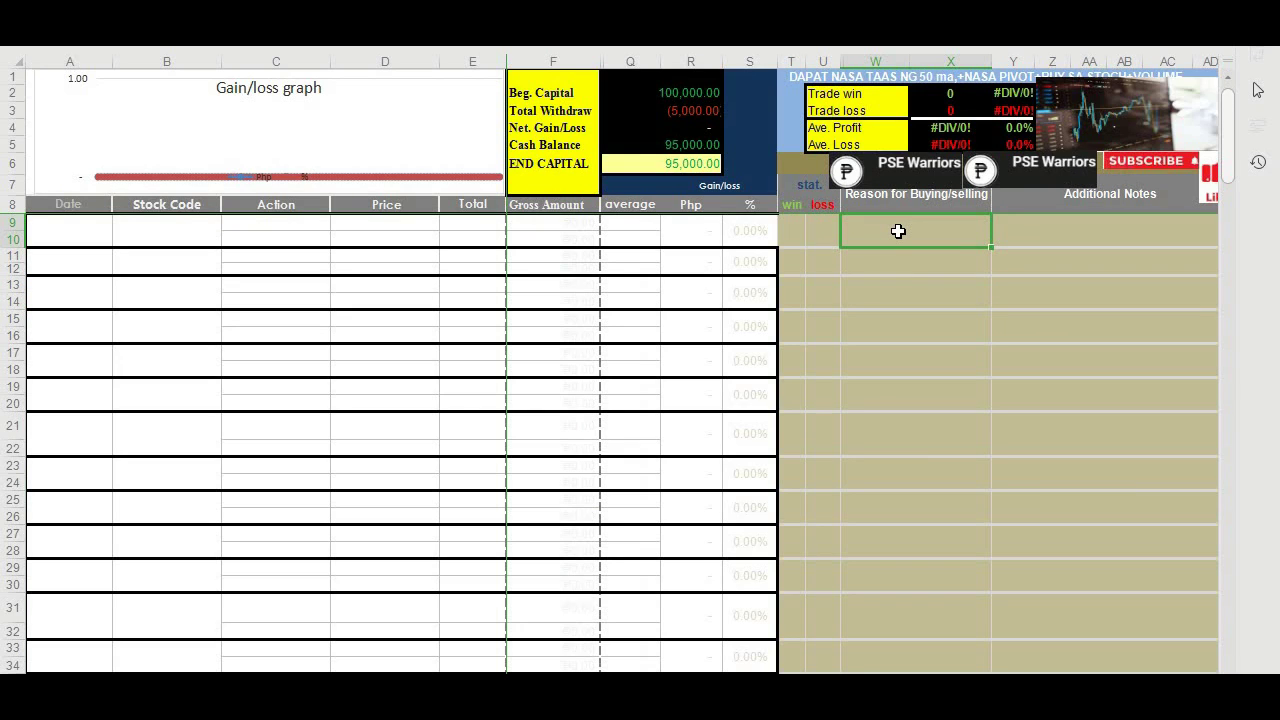
left_click(1058, 230)
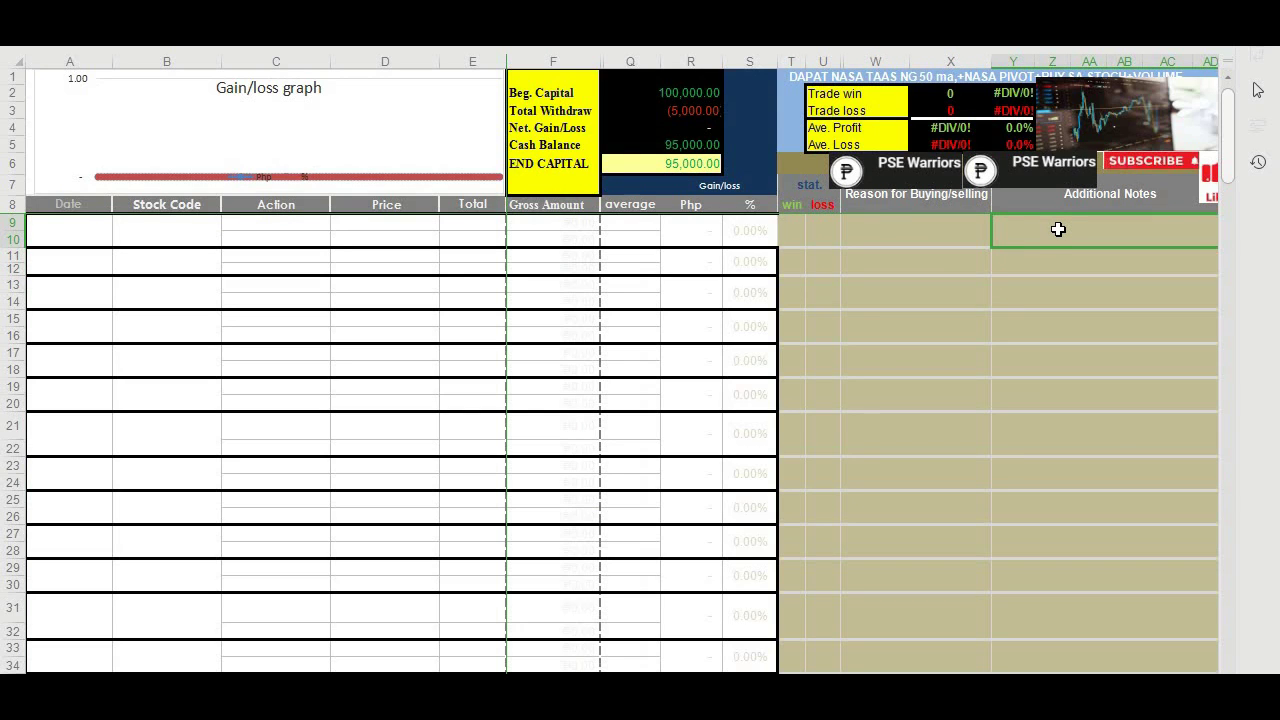
left_click(1070, 270)
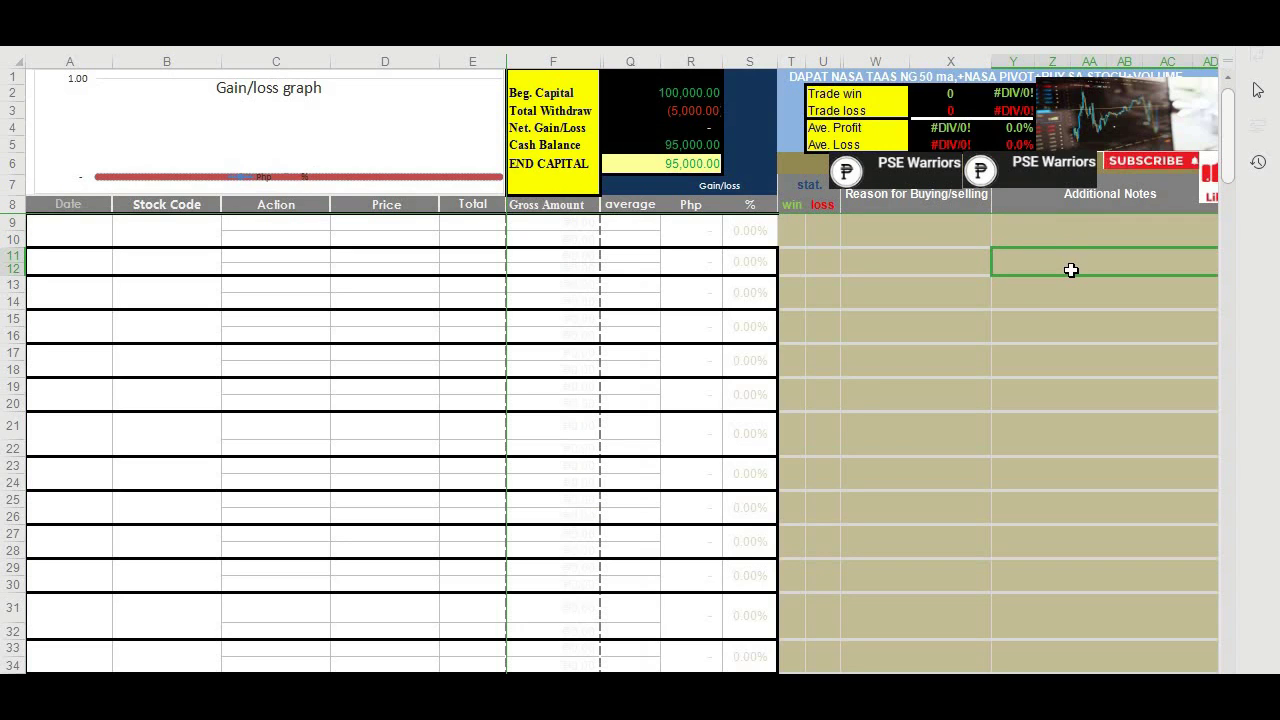
key("Down")
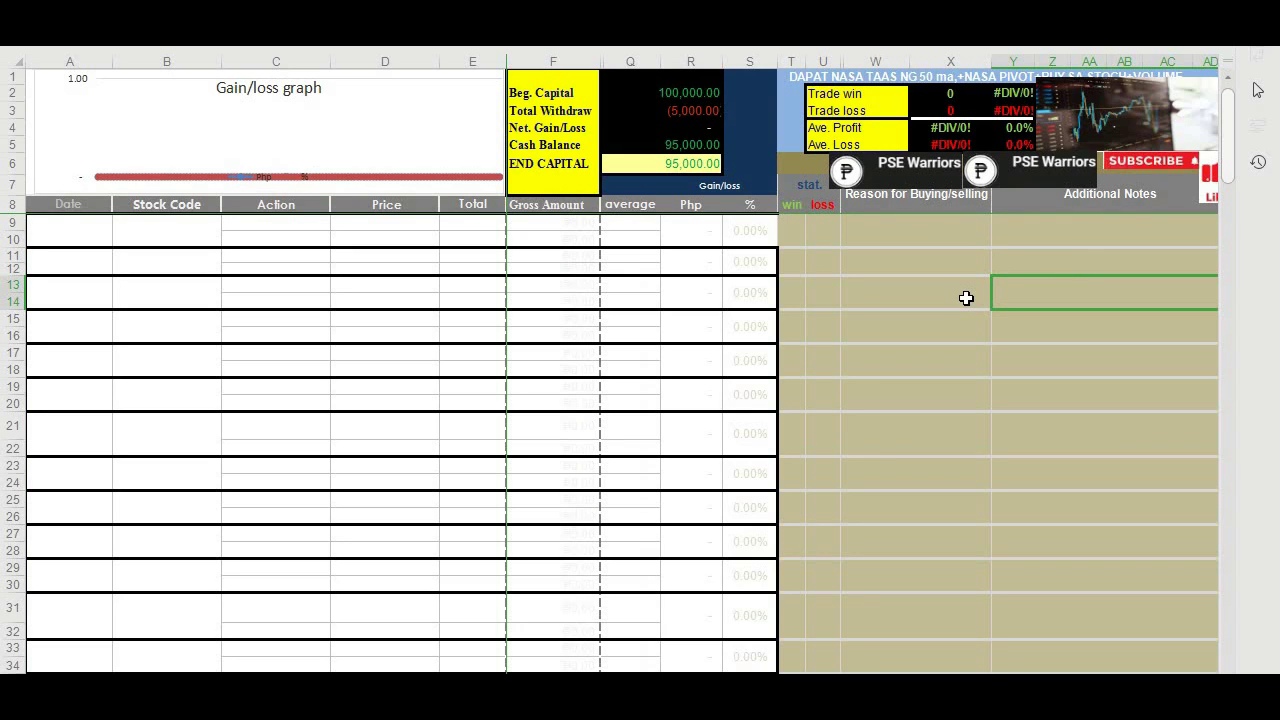
Enter =TODAY() in A9 so the first trade is dated 26-Oct-20
left_click(84, 225)
type("=")
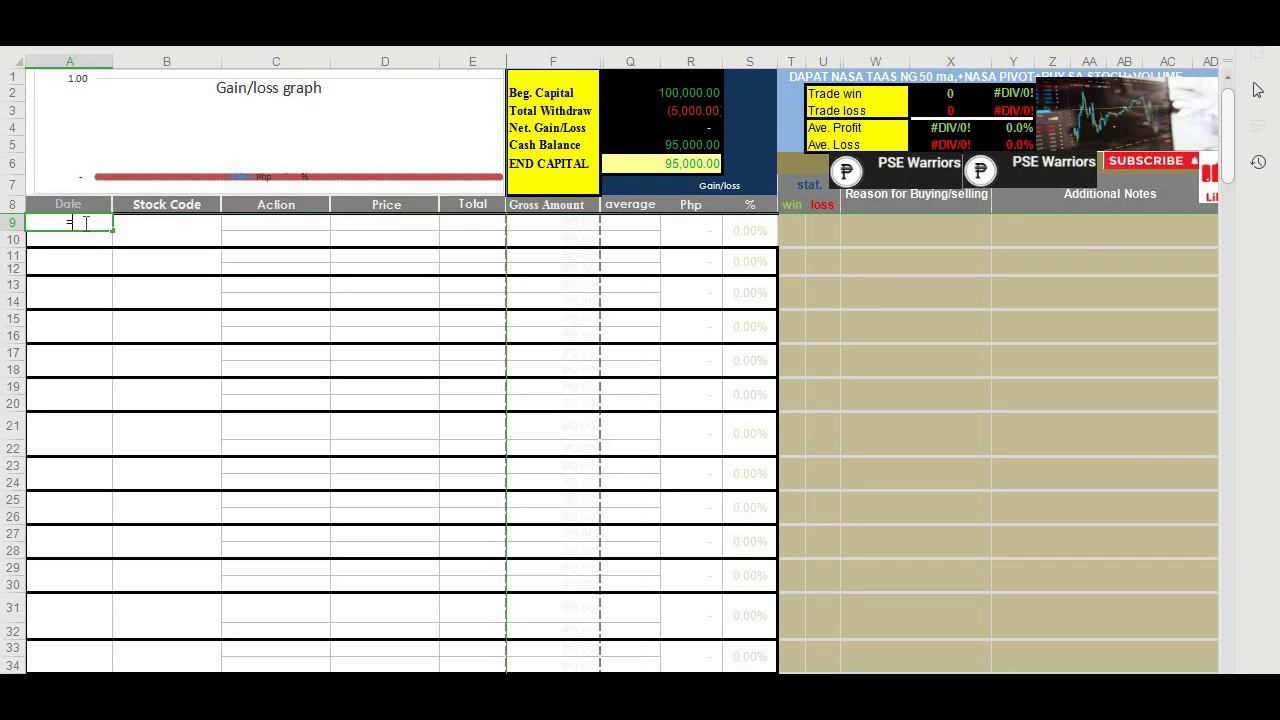
type("TP")
key("BackSpace")
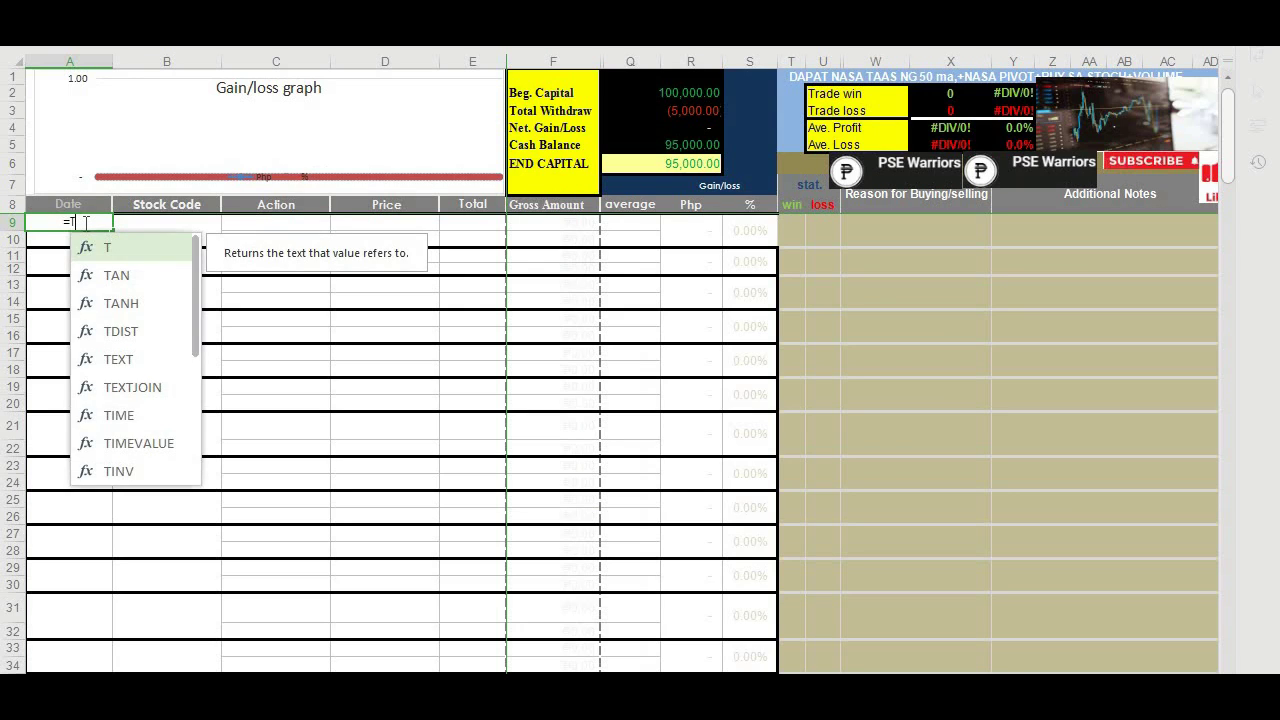
type("O")
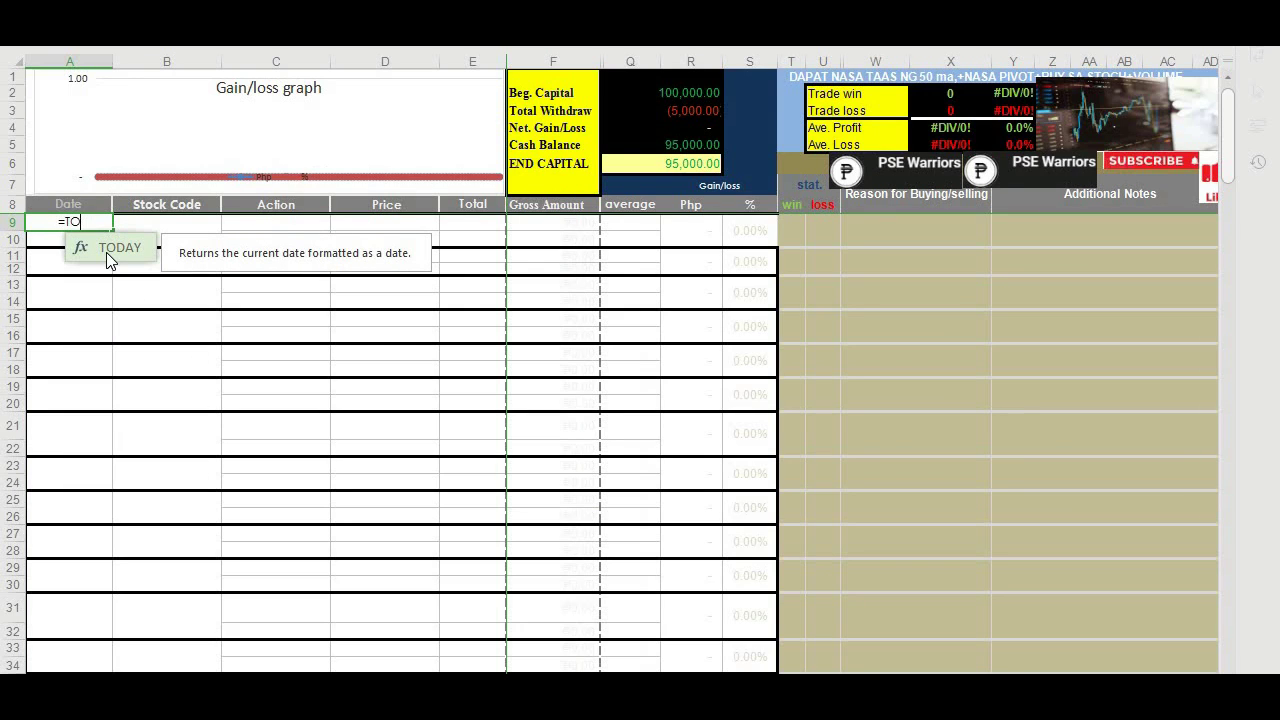
double_click(106, 252)
key("Return")
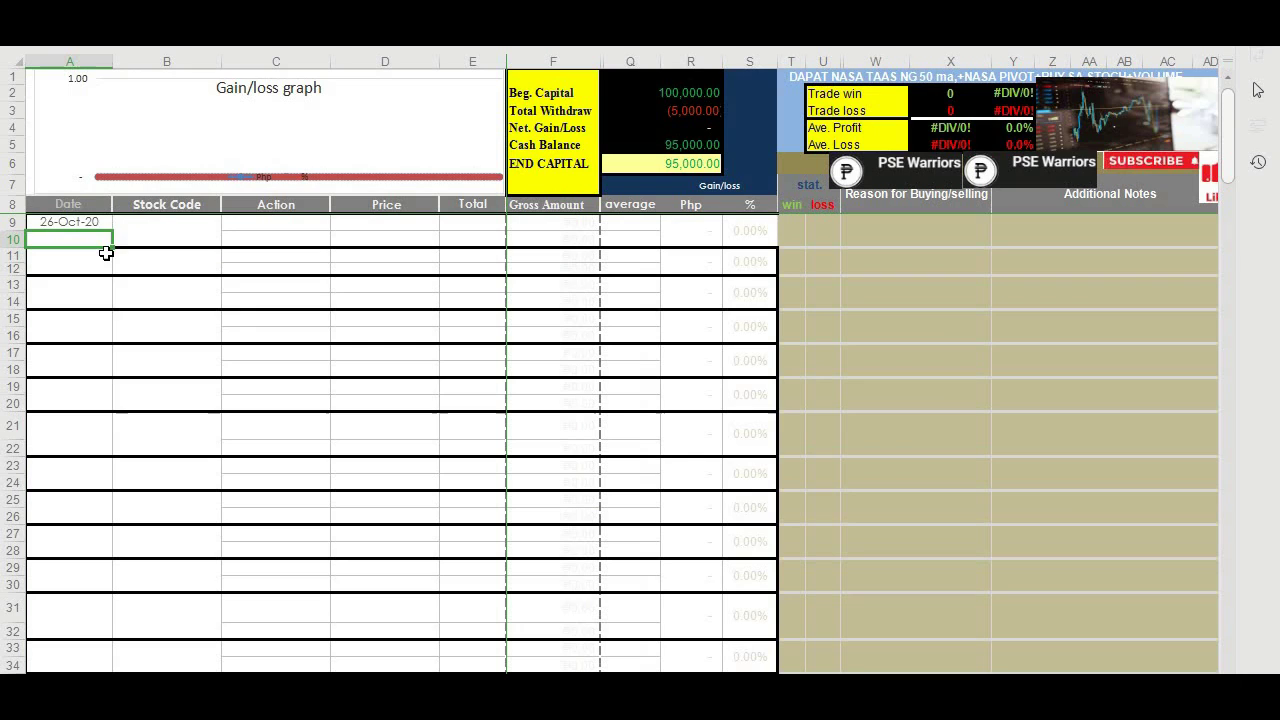
Enter stock code ALI with action BUY for the first trade row
left_click(148, 234)
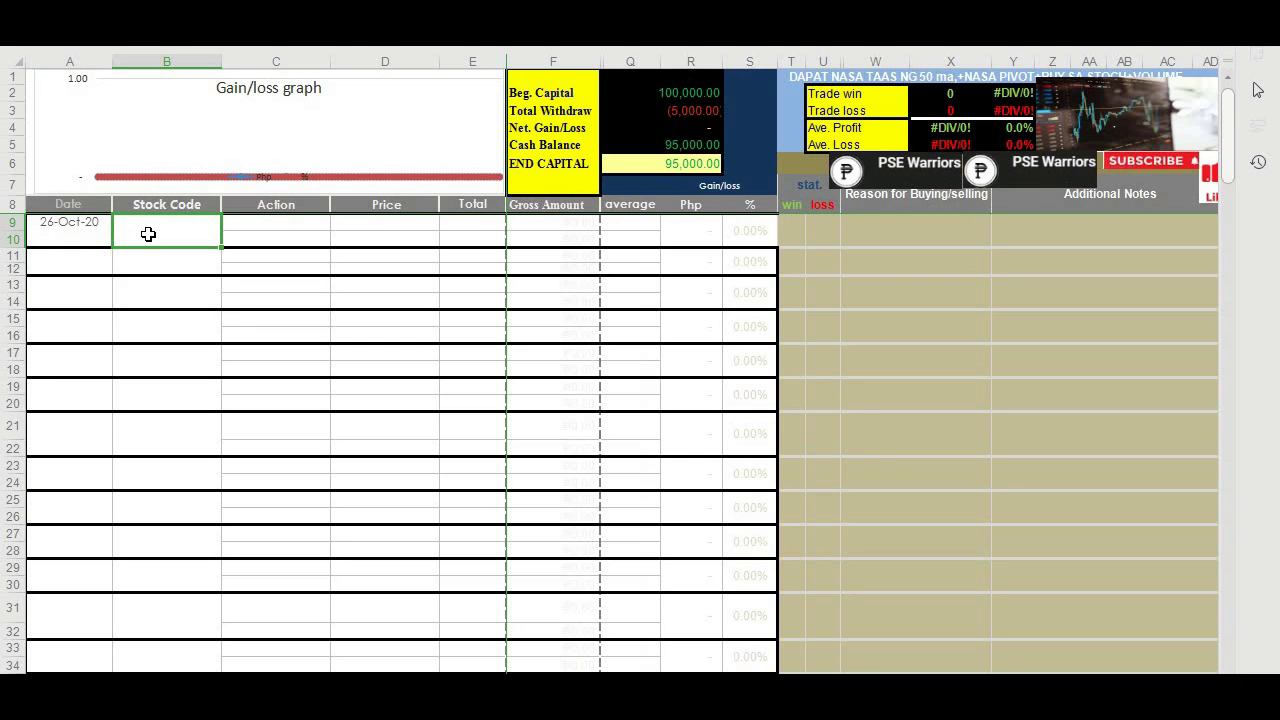
type("ALI")
key("Return")
left_click(266, 223)
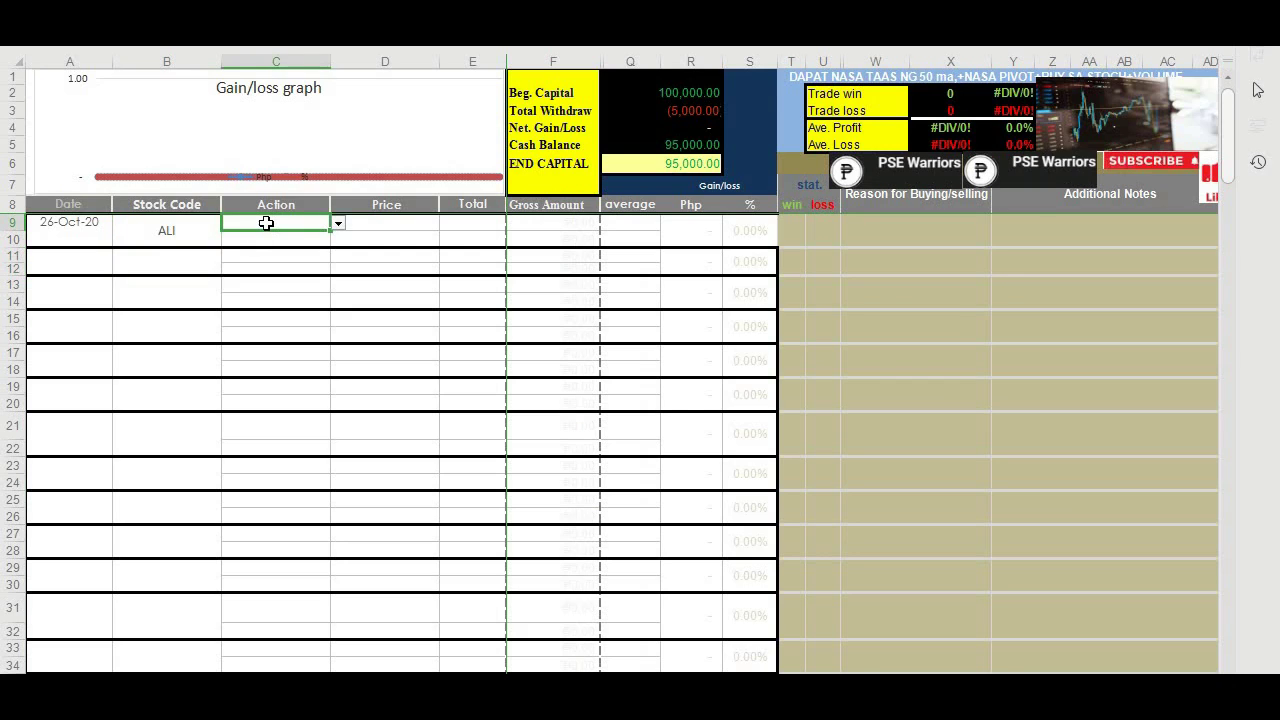
type("BUY")
key("Return")
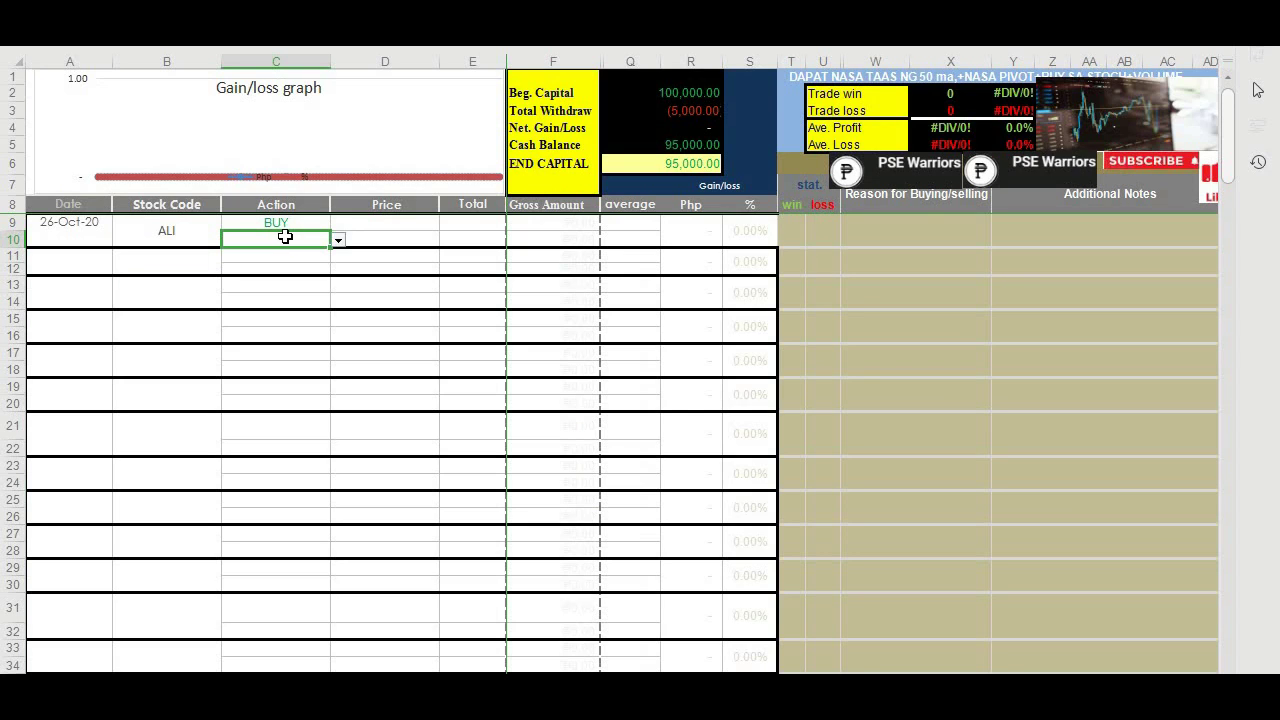
Enter a buy price of 35.2 and a total of 500 shares
left_click(368, 224)
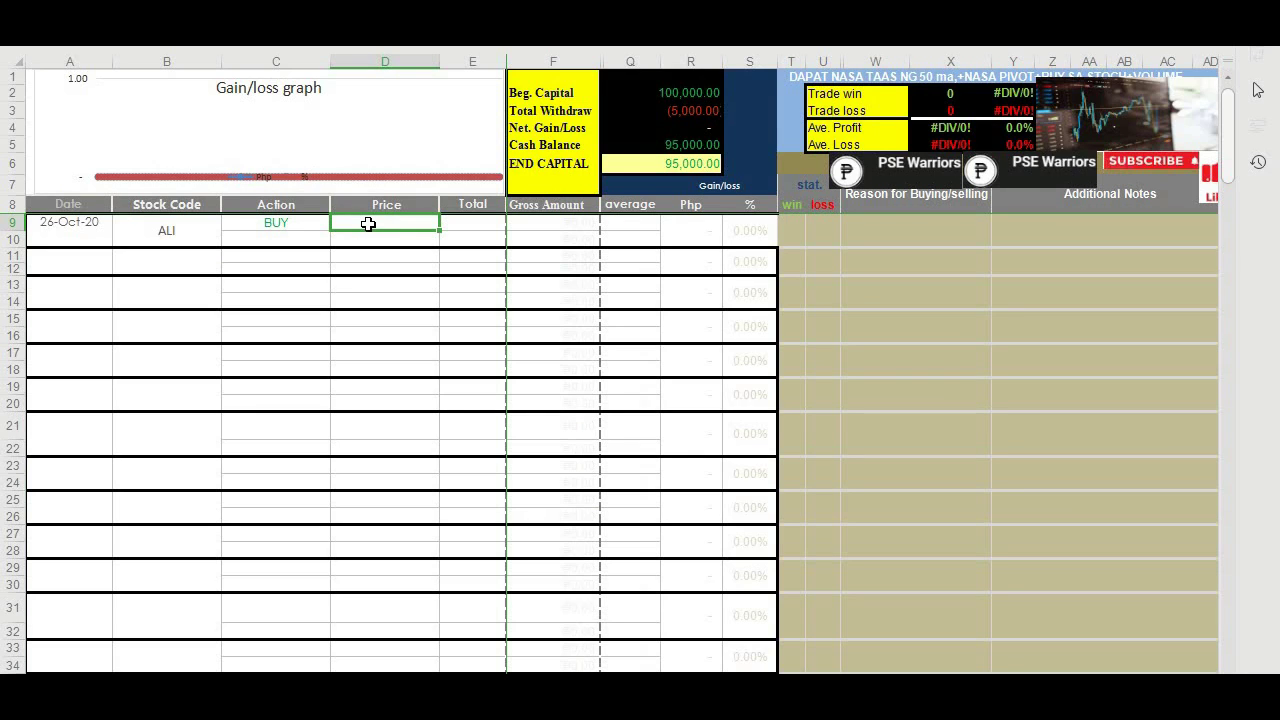
type("35.")
type("20")
key("Return")
left_click(478, 221)
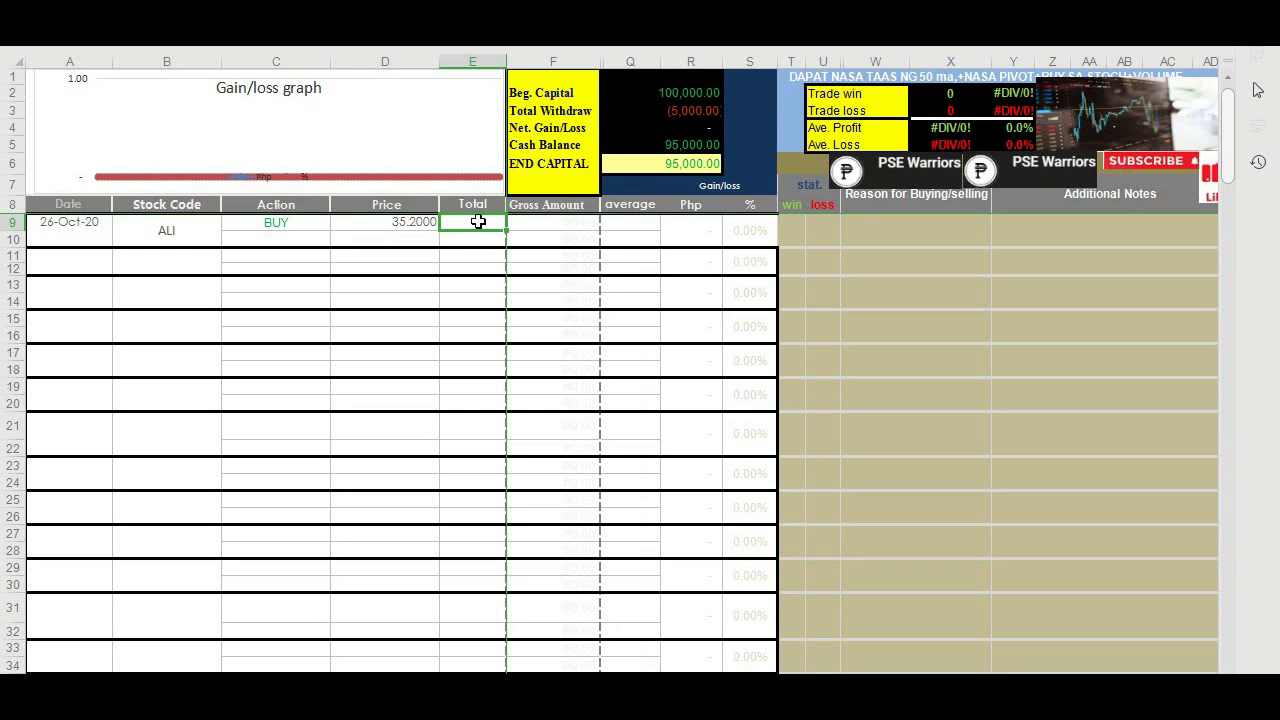
type("500")
key("Return")
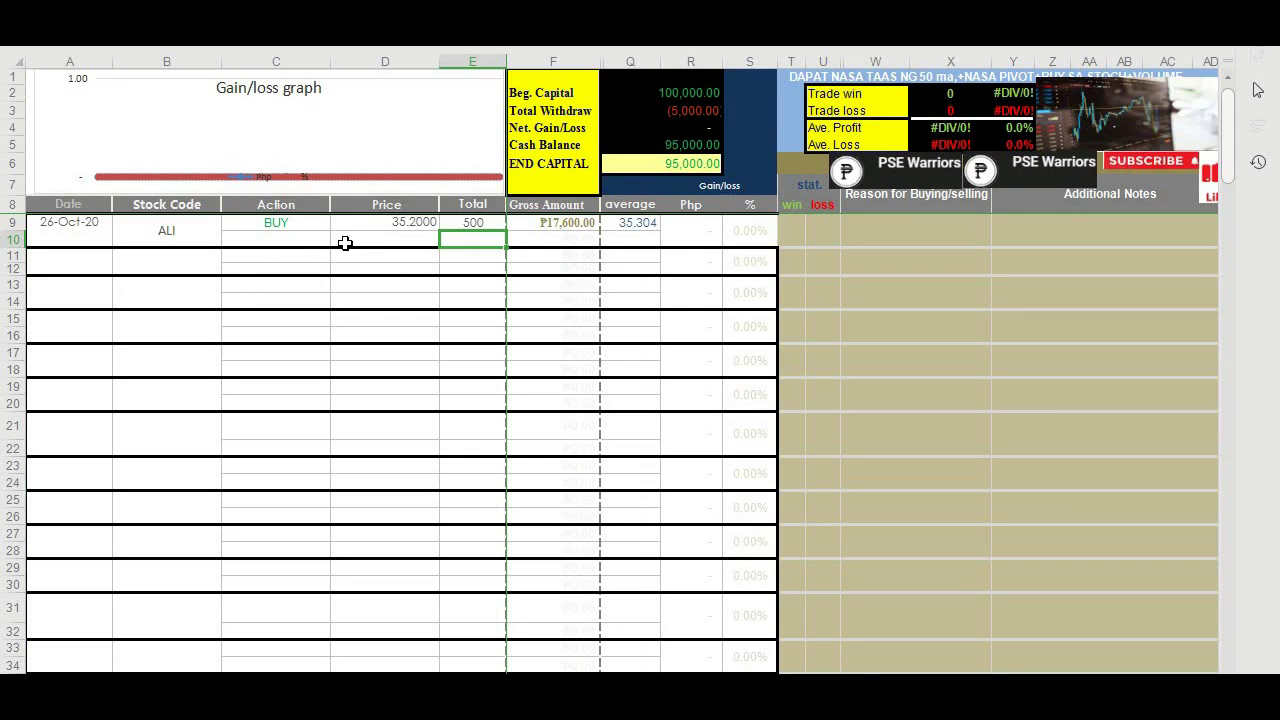
In row 10, enter SELL at price 50 for 500 shares, yielding a 7,149.33 gain
left_click(283, 238)
type("SELL")
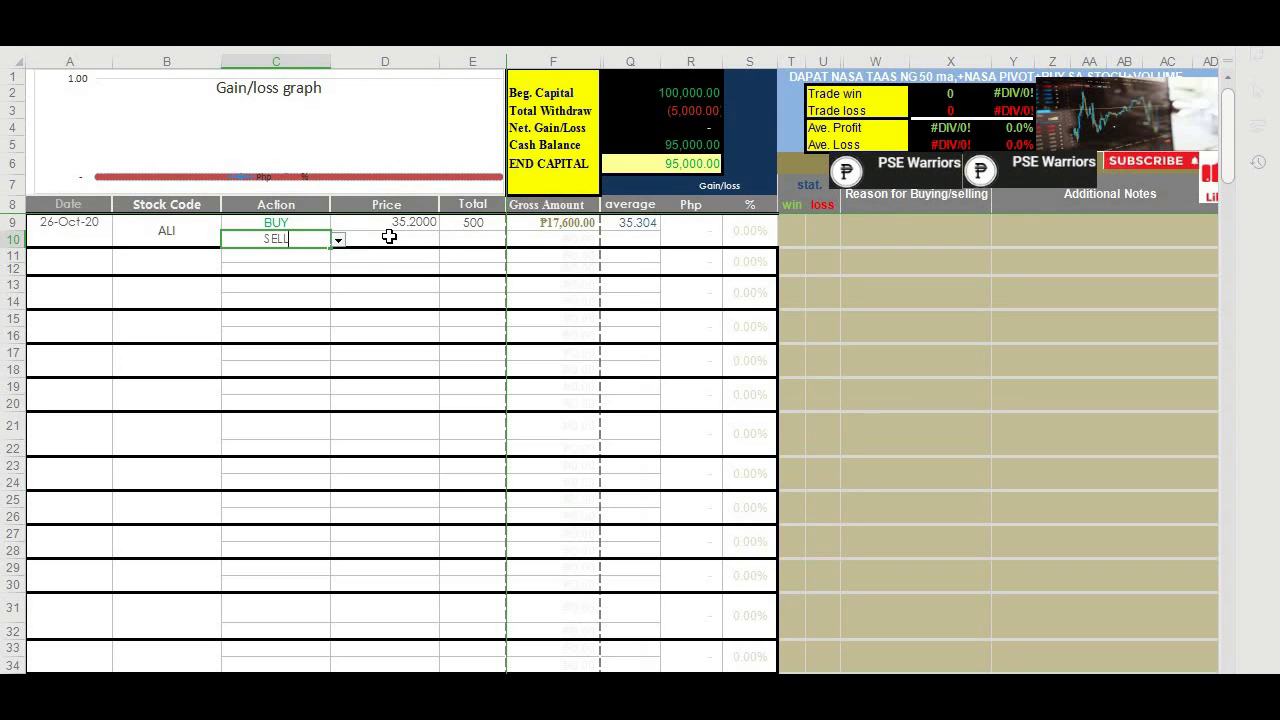
left_click(389, 236)
type("50")
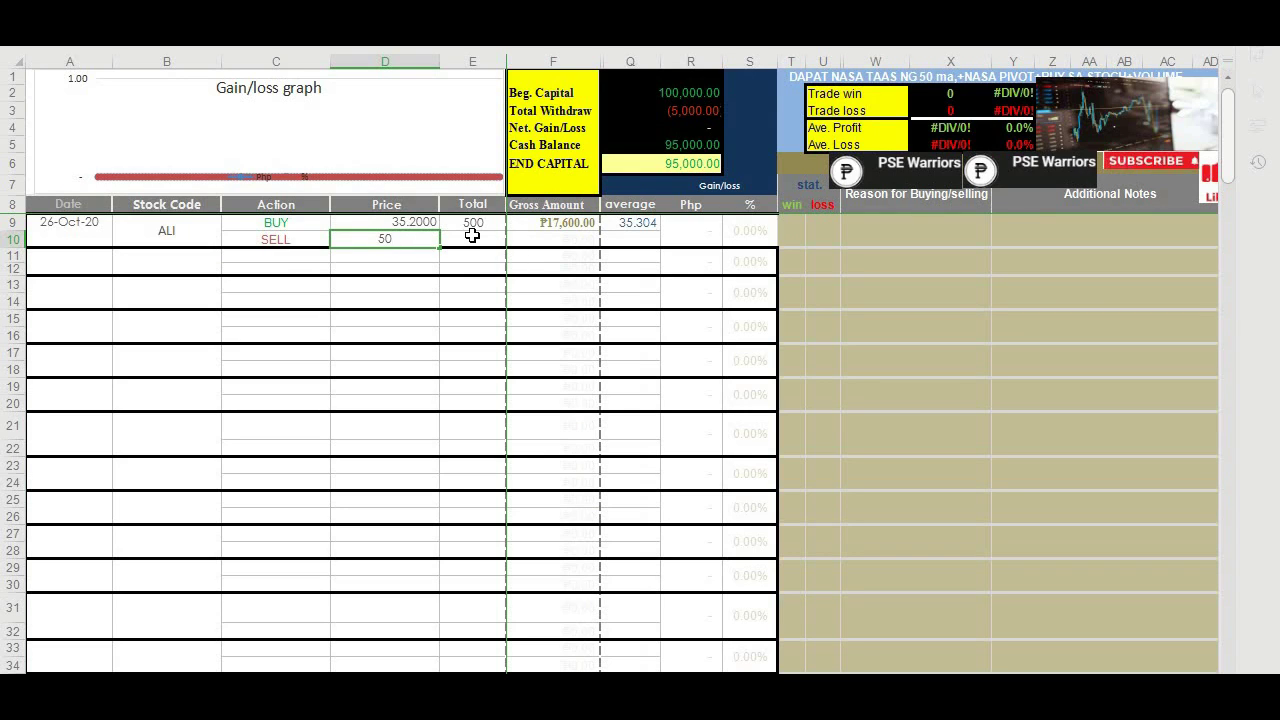
left_click(471, 235)
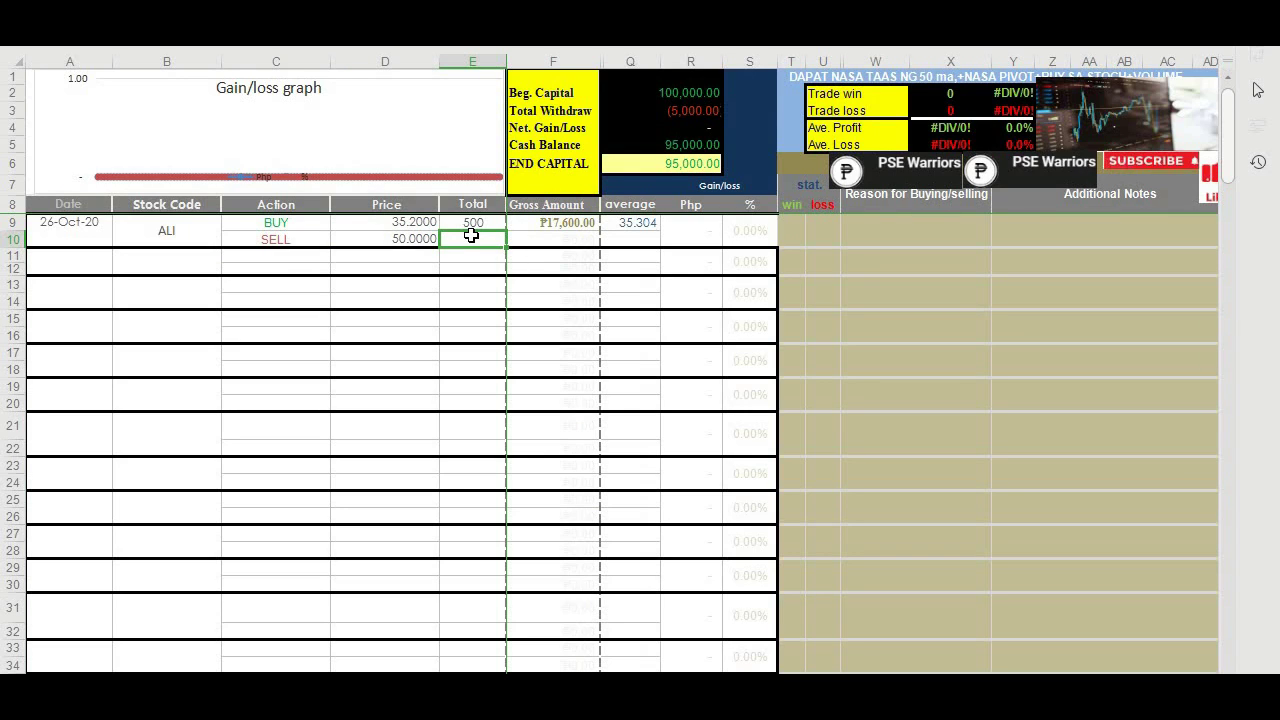
type("500")
key("Return")
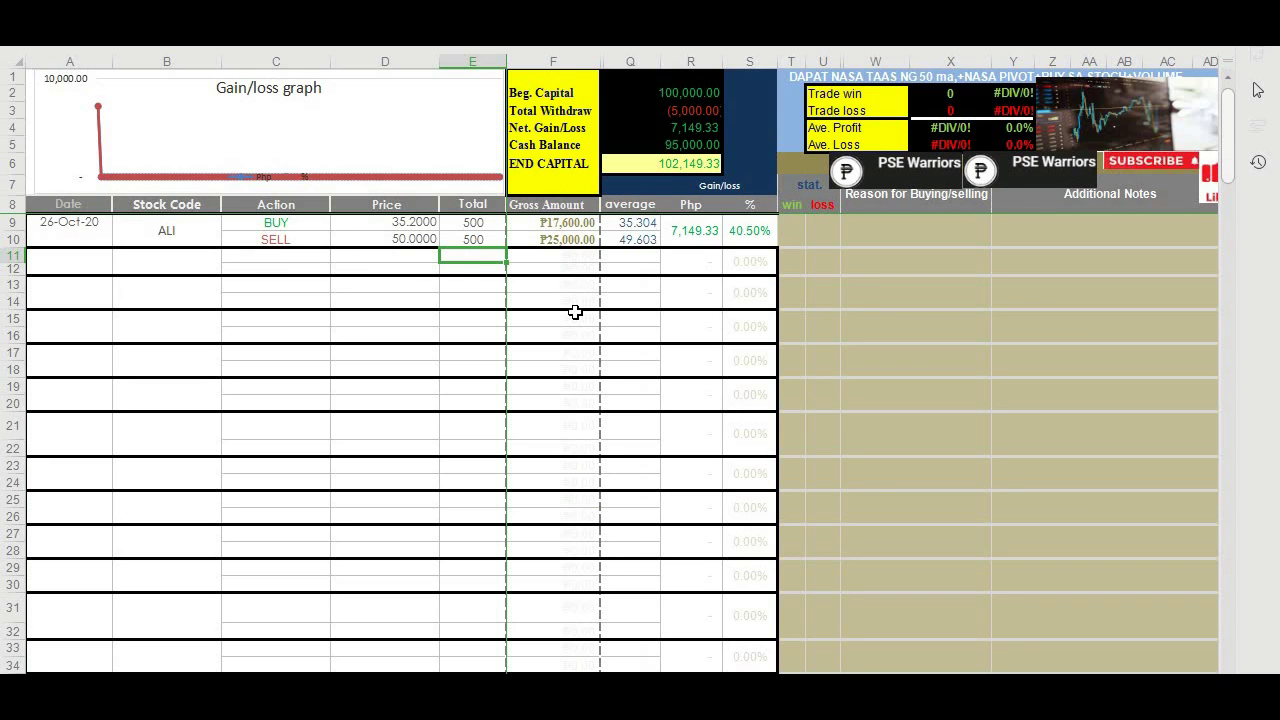
Enter 1 in the win cell T9 to mark the ALI trade a win
left_click(811, 236)
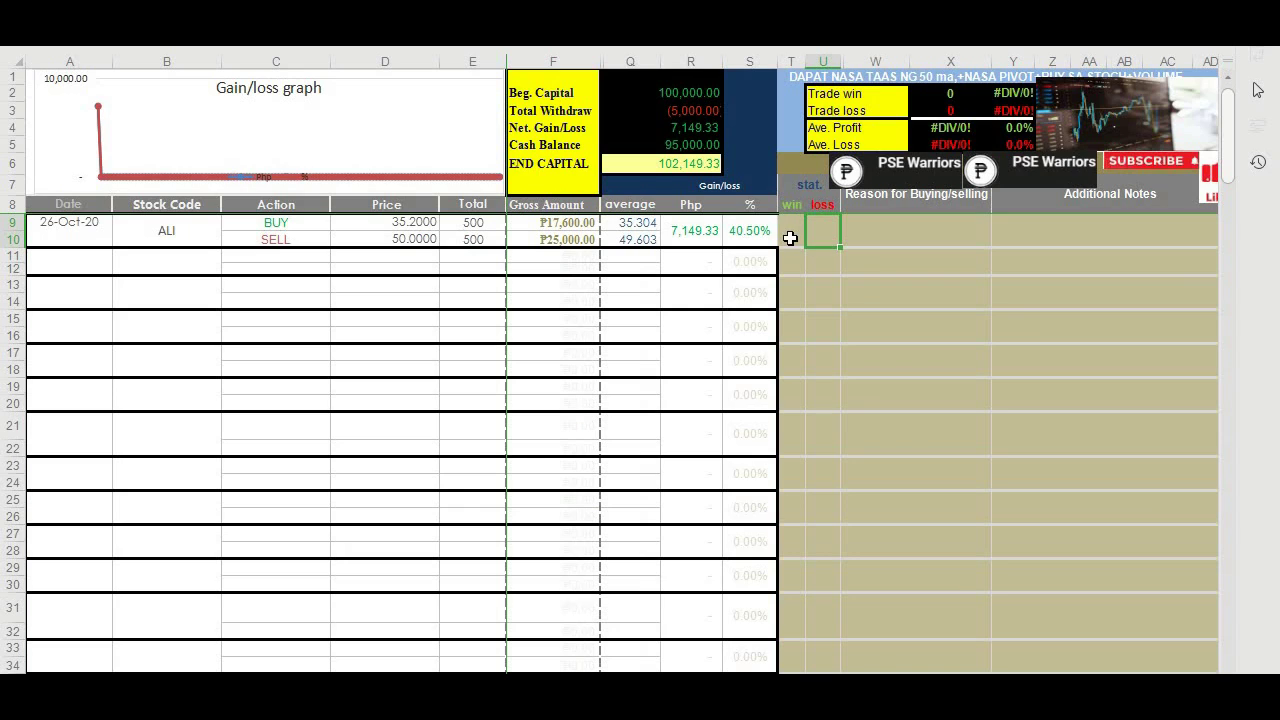
left_click(790, 238)
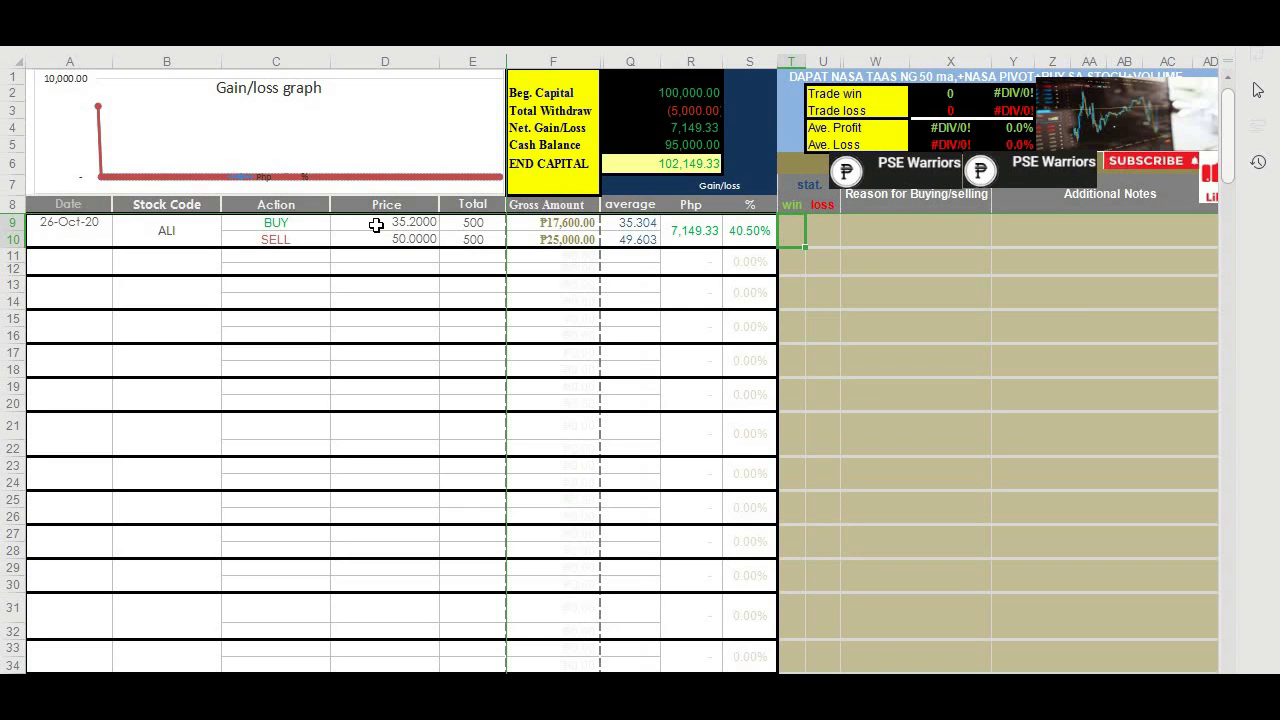
type("1")
key("Return")
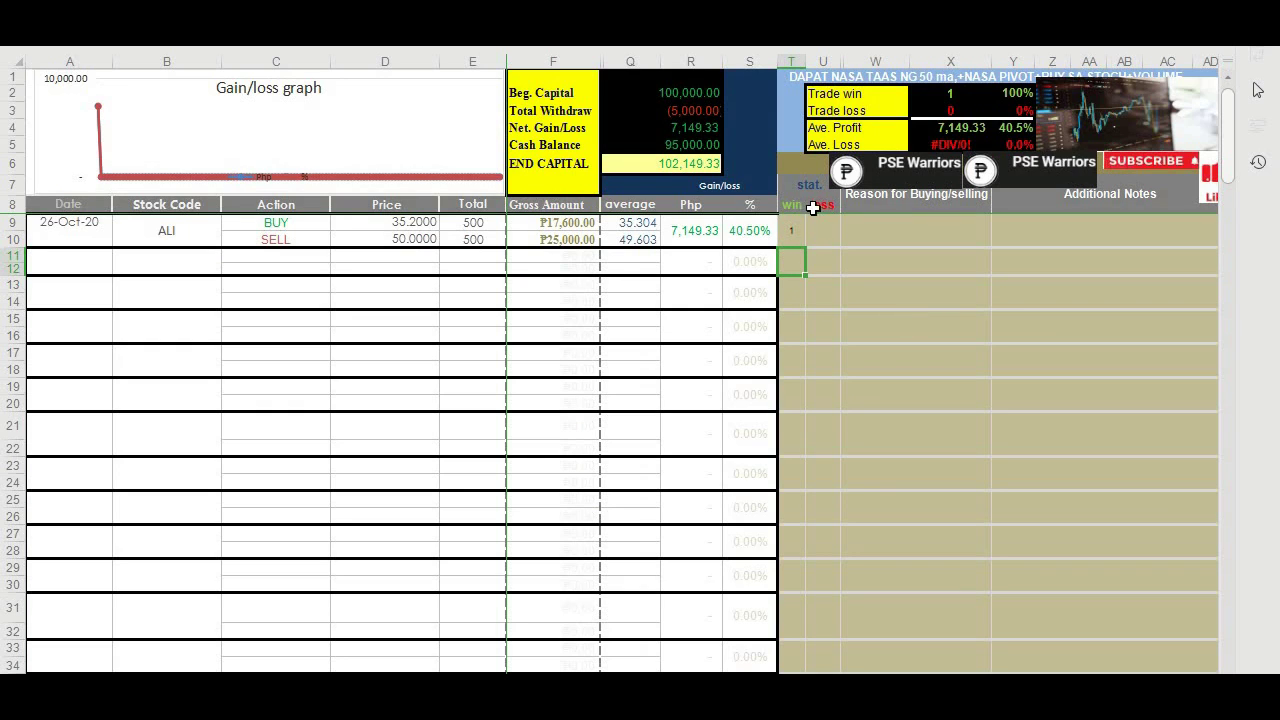
left_click(917, 232)
left_click(1104, 239)
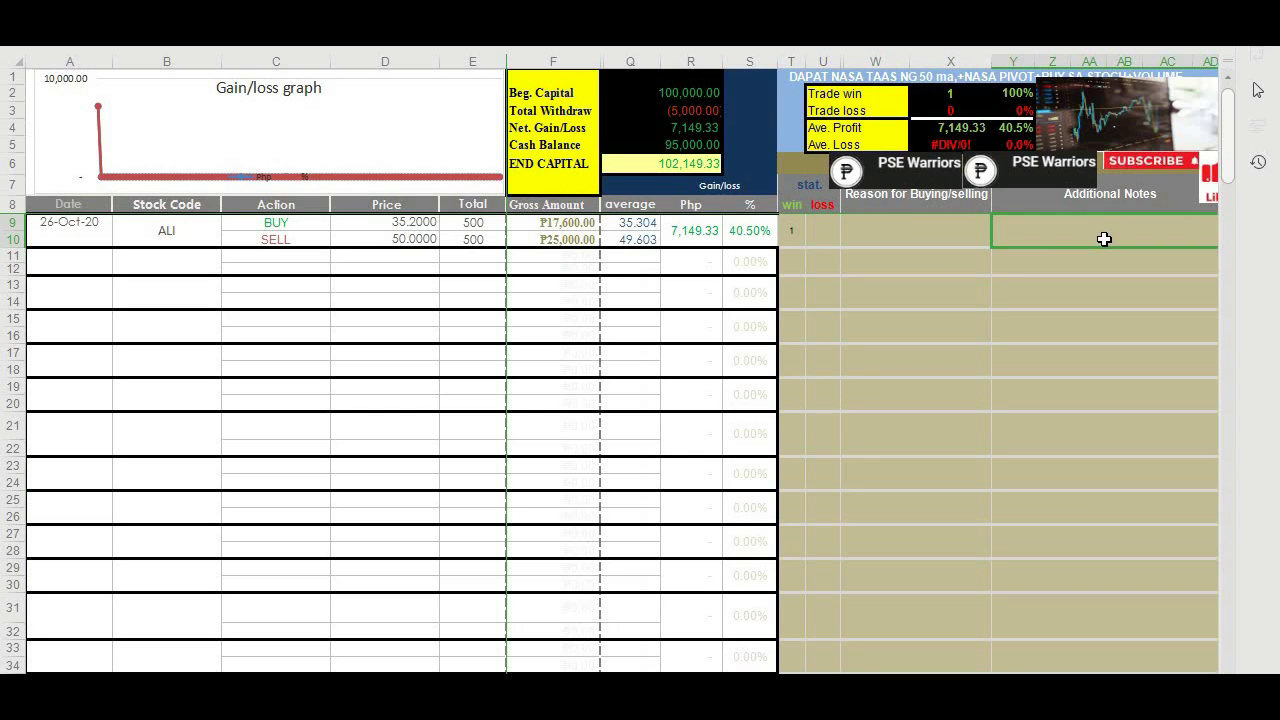
left_click(80, 237)
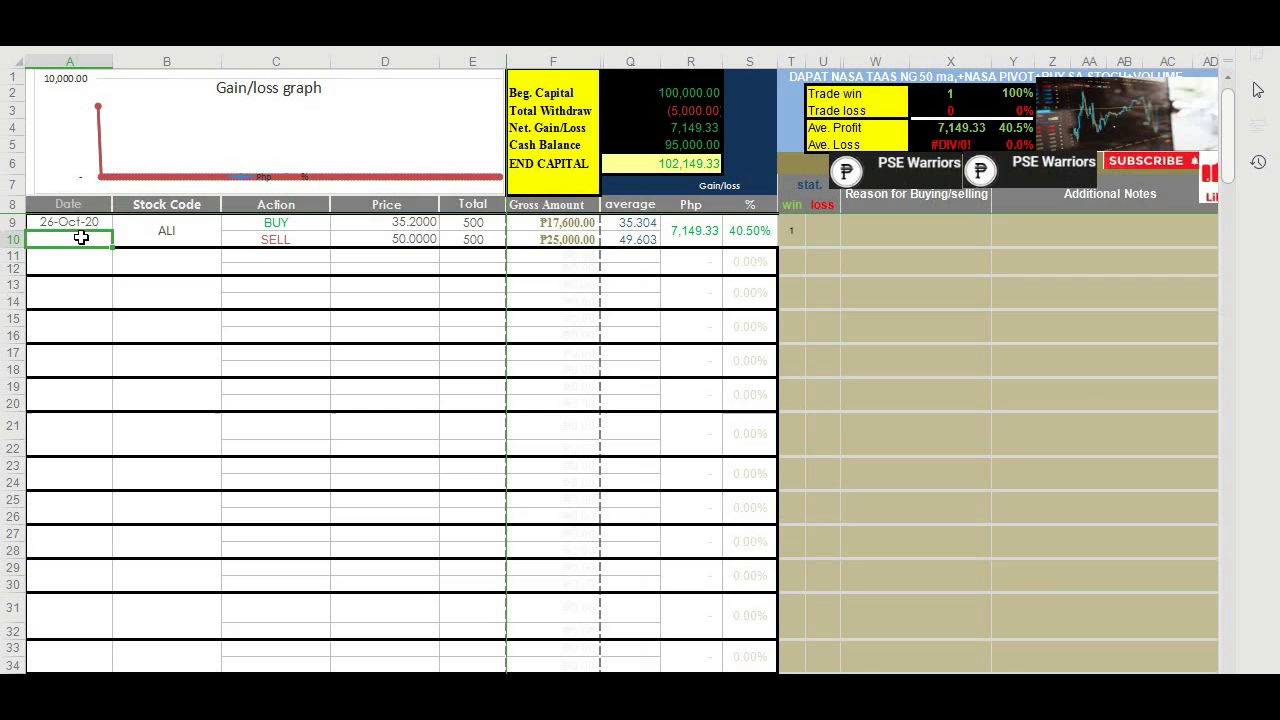